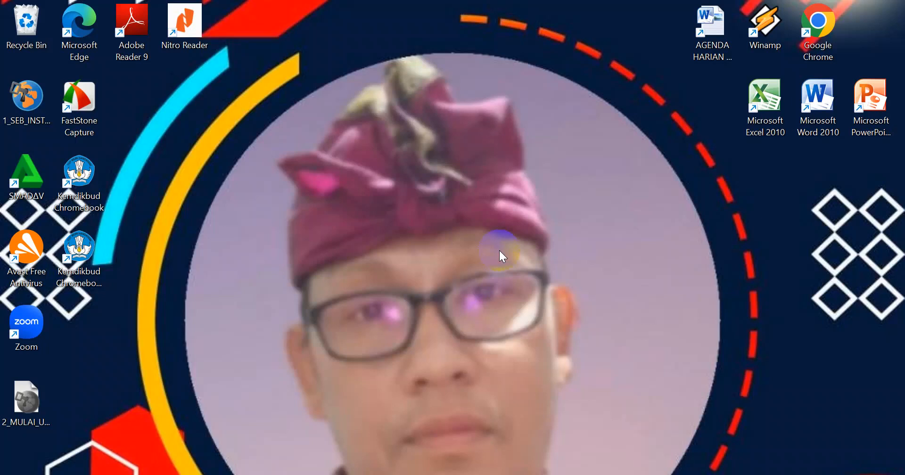
# Open the SKP 2023 workbook from the SKP 2023 Terjabar folder and dismiss the Office activation notice
pyautogui.moveTo(364, 474)
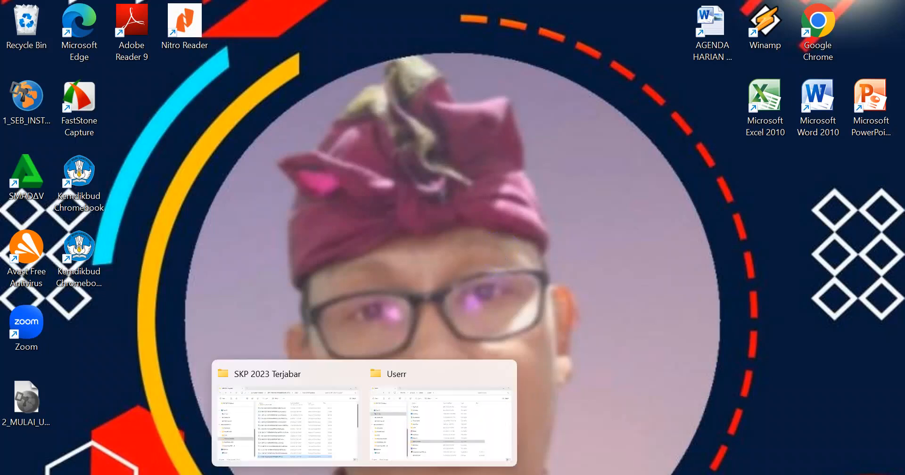
pyautogui.click(311, 434)
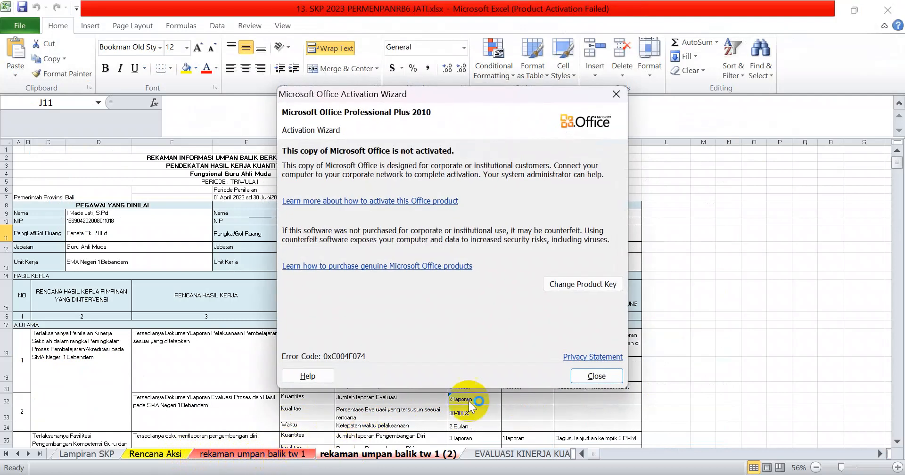
pyautogui.click(597, 376)
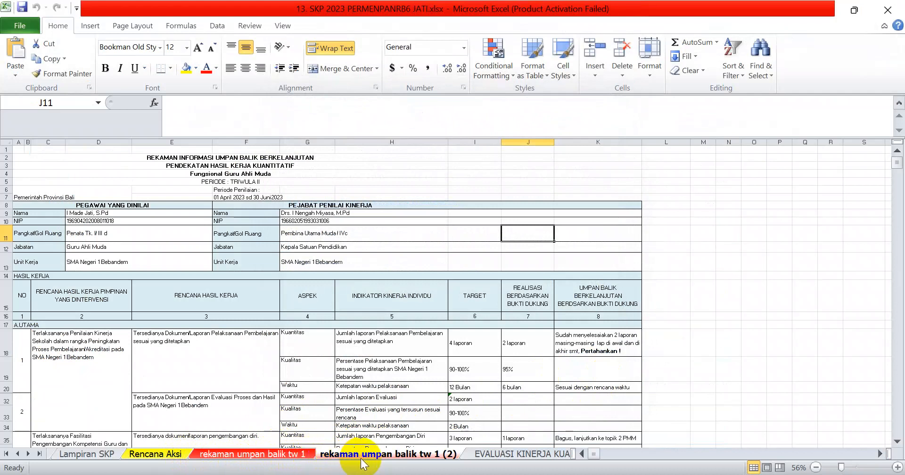
# Duplicate the sheet "rekaman umpan balik tw 1 (2)" and place the copy directly after it
pyautogui.rightClick(425, 457)
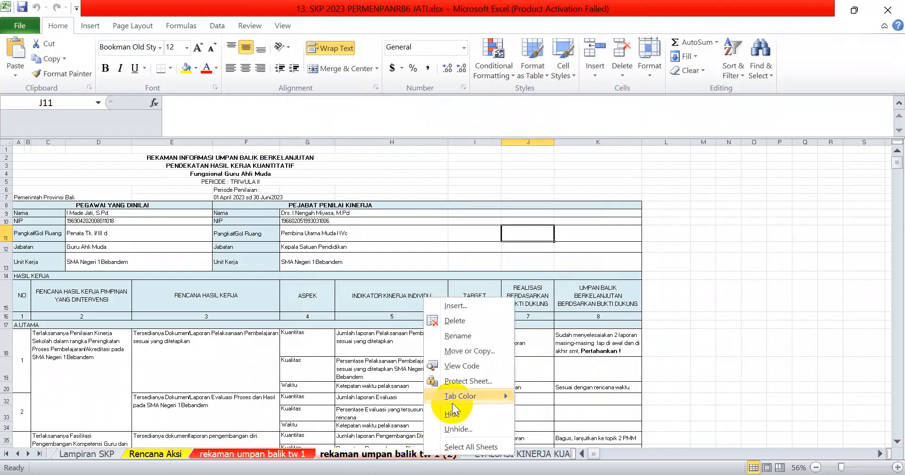
pyautogui.click(479, 351)
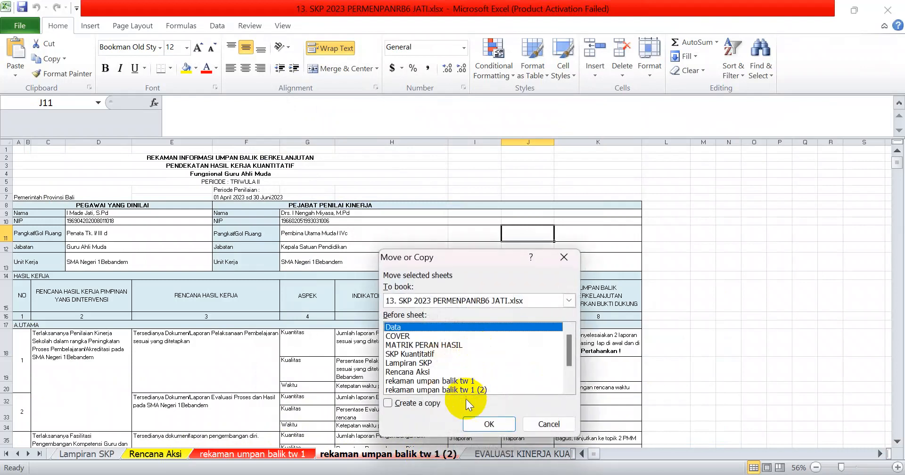
pyautogui.click(431, 404)
pyautogui.click(490, 420)
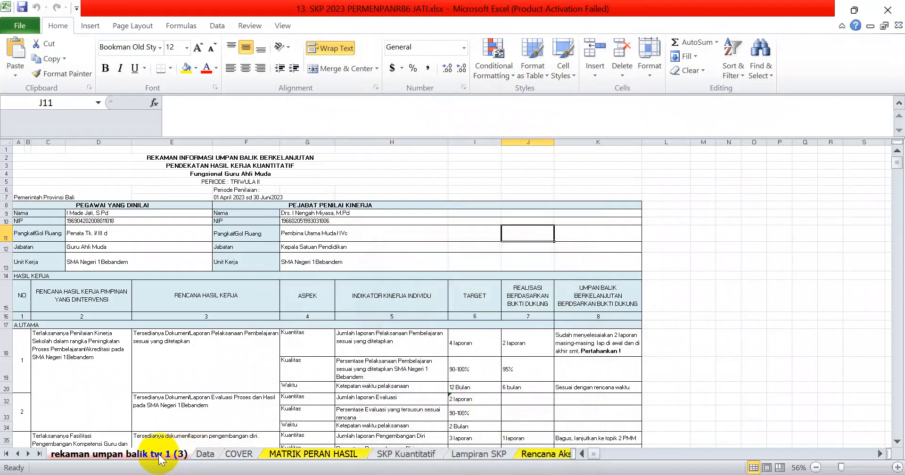
pyautogui.moveTo(159, 456); pyautogui.dragTo(468, 446)
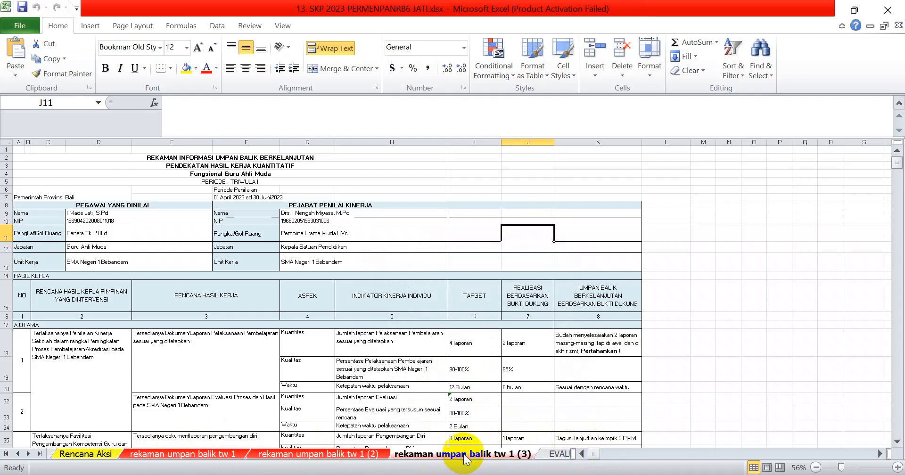
# Duplicate the sheet "rekaman umpan balik tw 1 (3)" and place the copy just before the EVALUASI KINERJA sheet
pyautogui.rightClick(464, 455)
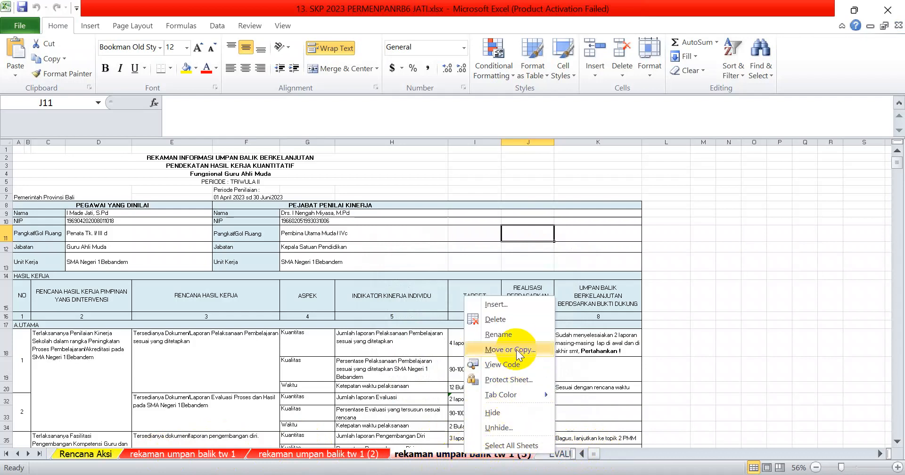
pyautogui.click(517, 349)
pyautogui.click(451, 396)
pyautogui.click(523, 416)
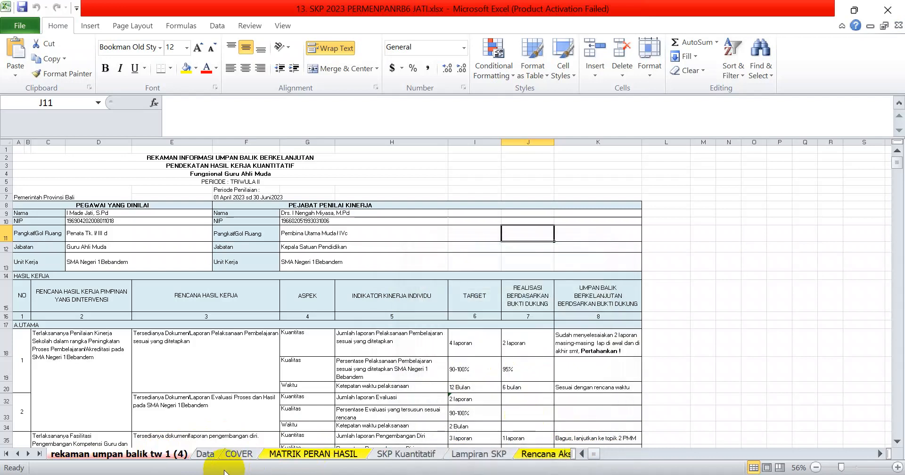
pyautogui.moveTo(163, 459)
pyautogui.mouseDown()
pyautogui.moveTo(241, 446)
pyautogui.moveTo(595, 450)
pyautogui.moveTo(475, 449)
pyautogui.mouseUp()
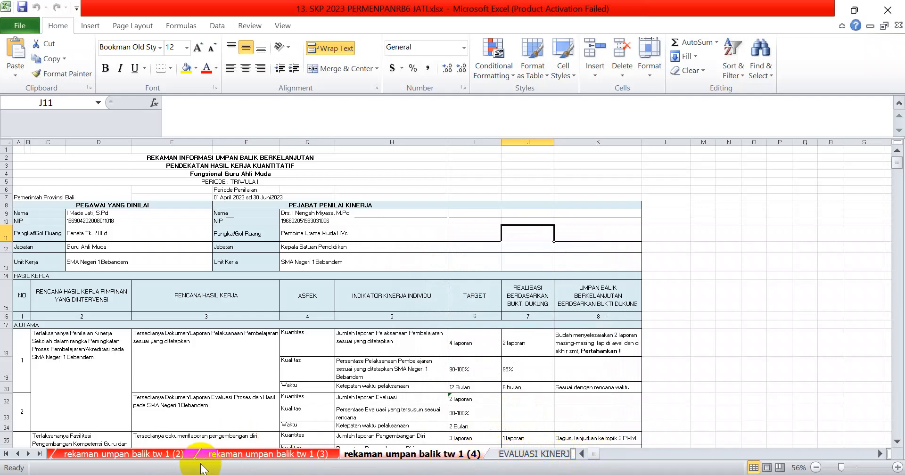
# Rename the sheet "rekaman umpan balik tw 1 (2)" as "rekaman umpan balik tw 2"
pyautogui.click(172, 455)
pyautogui.rightClick(171, 456)
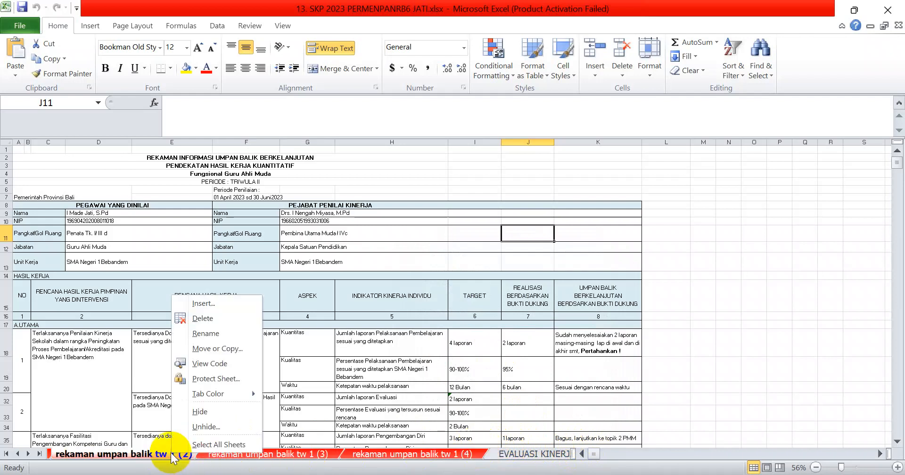
pyautogui.click(206, 333)
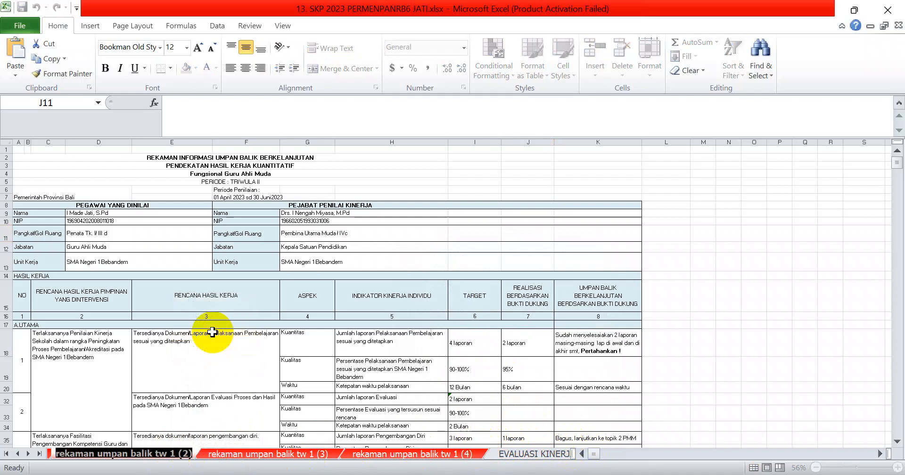
pyautogui.moveTo(169, 453); pyautogui.dragTo(198, 453)
pyautogui.write('2')
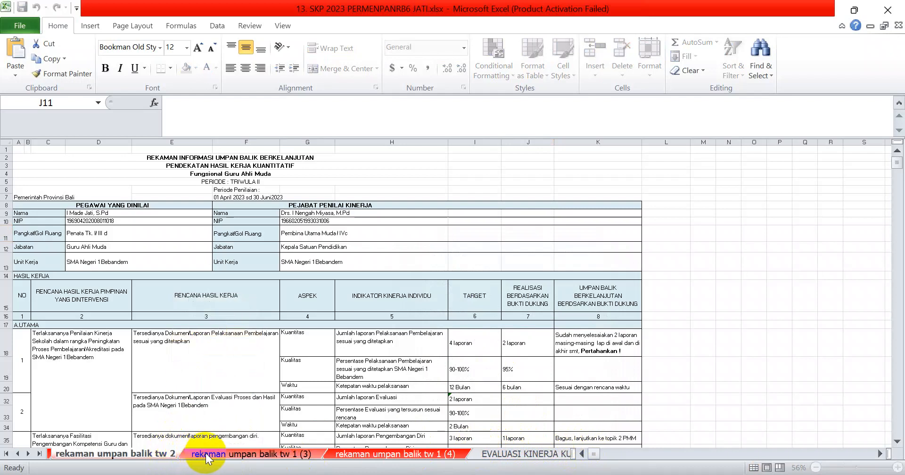
# Rename the sheet "rekaman umpan balik tw 1 (3)" as "rekaman umpan balik tw 3"
pyautogui.click(222, 456)
pyautogui.rightClick(221, 455)
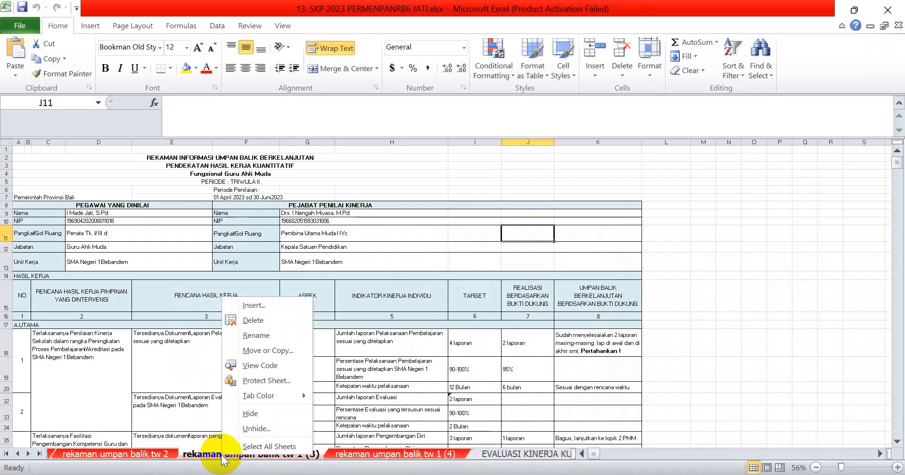
pyautogui.click(272, 337)
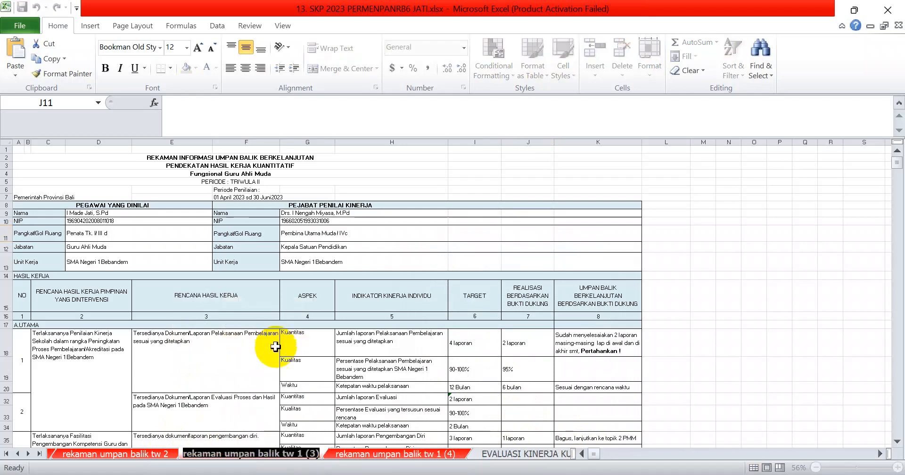
pyautogui.write('3')
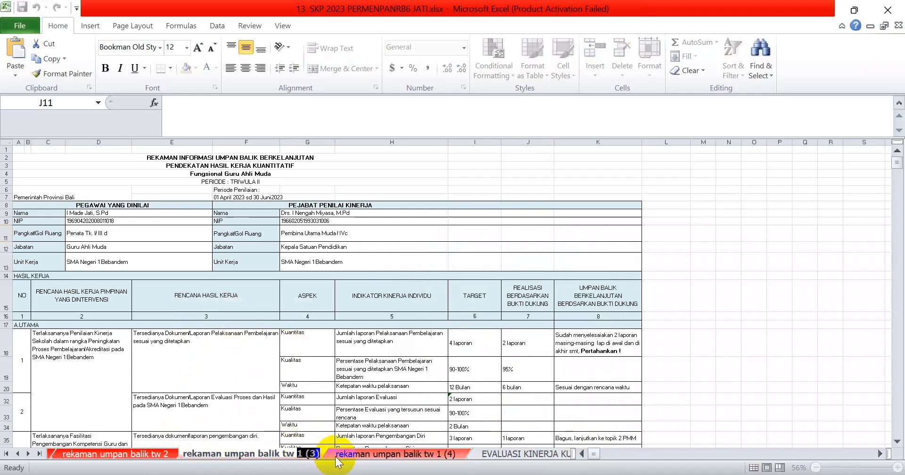
# Rename the sheet "rekaman umpan balik tw 1 (4)" as "rekaman umpan balik tw 4"
pyautogui.click(361, 455)
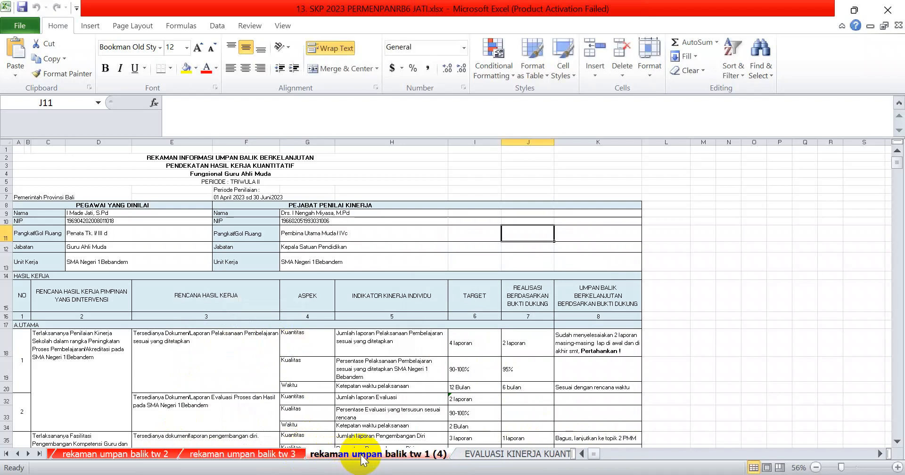
pyautogui.rightClick(362, 459)
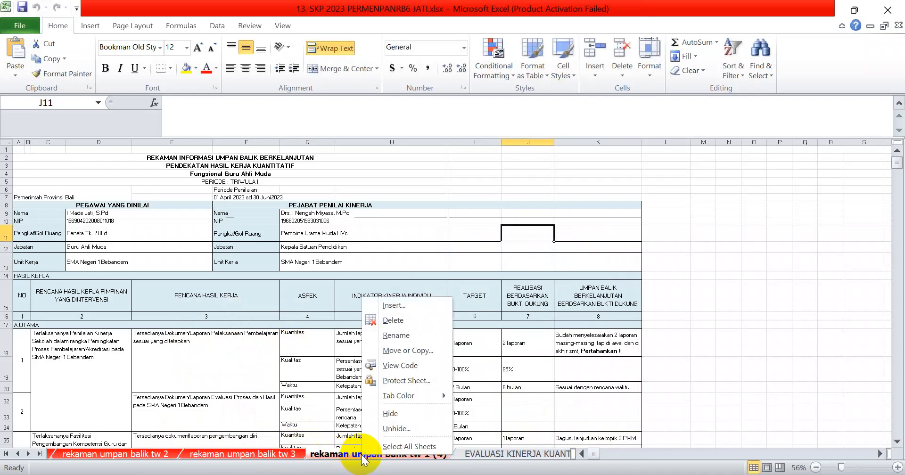
pyautogui.click(406, 335)
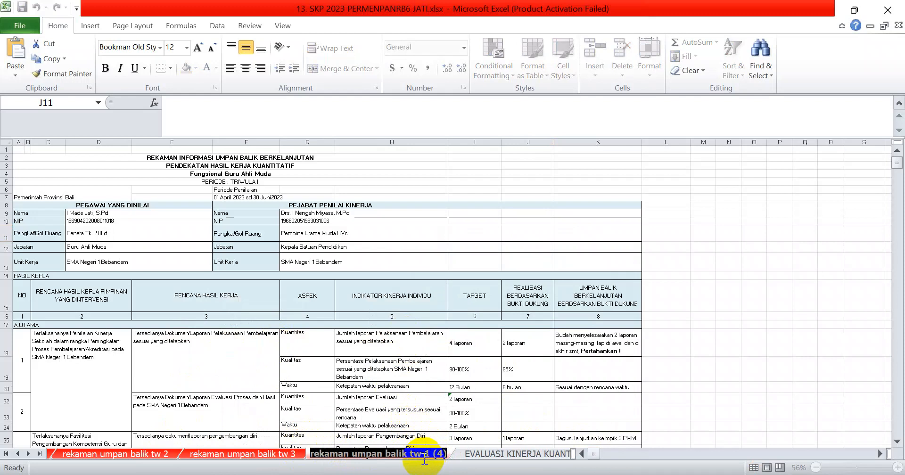
pyautogui.moveTo(426, 453); pyautogui.dragTo(479, 456)
pyautogui.write('4')
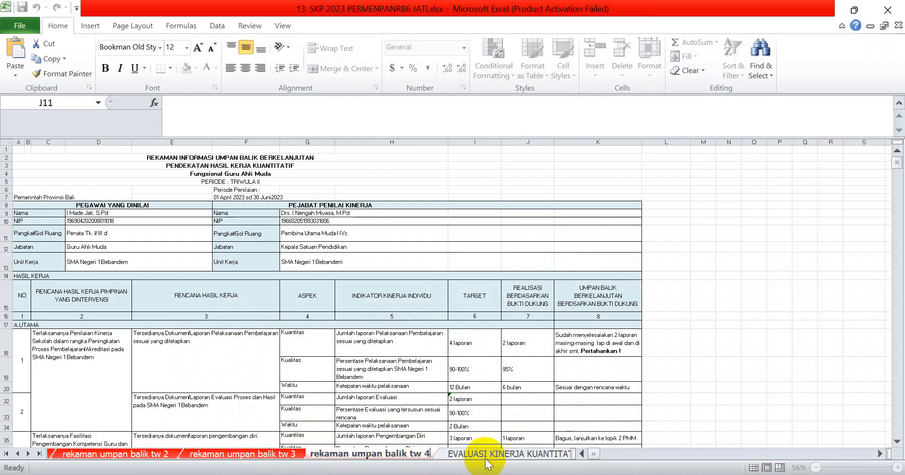
pyautogui.click(643, 383)
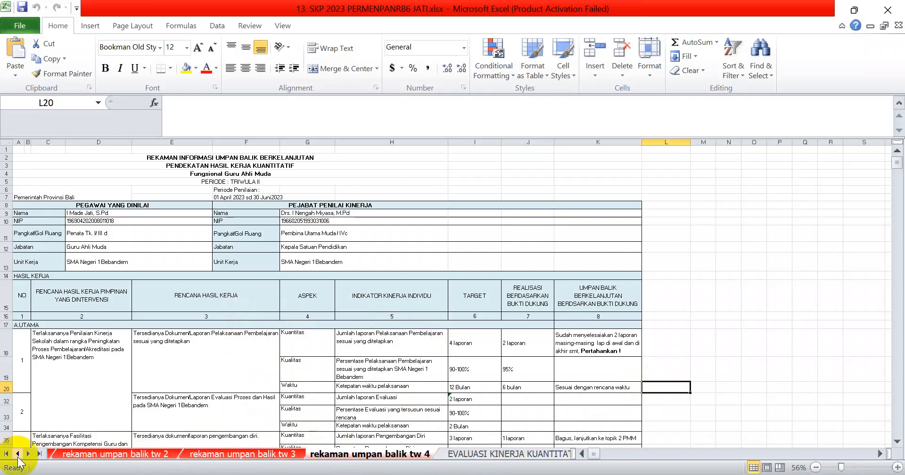
# Review the period heading and the signing date on the "rekaman umpan balik tw 1" sheet
pyautogui.click(17, 453)
pyautogui.click(18, 453)
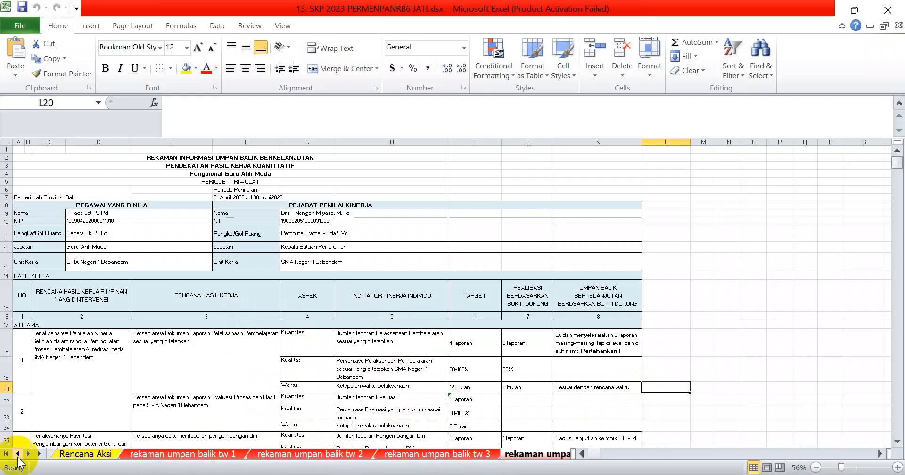
pyautogui.click(169, 455)
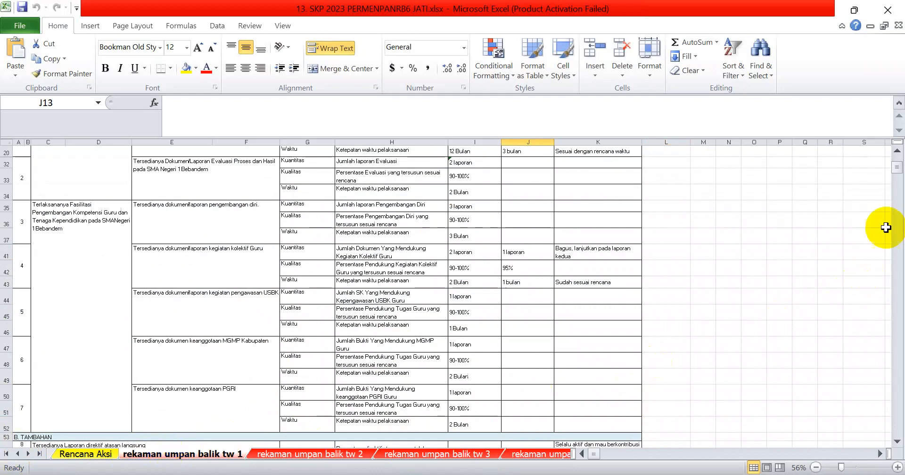
pyautogui.moveTo(896, 166); pyautogui.dragTo(895, 126)
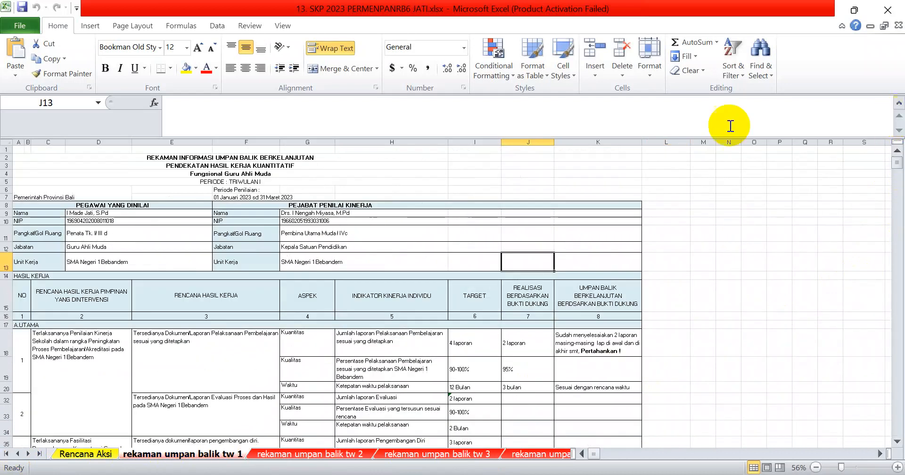
pyautogui.click(209, 182)
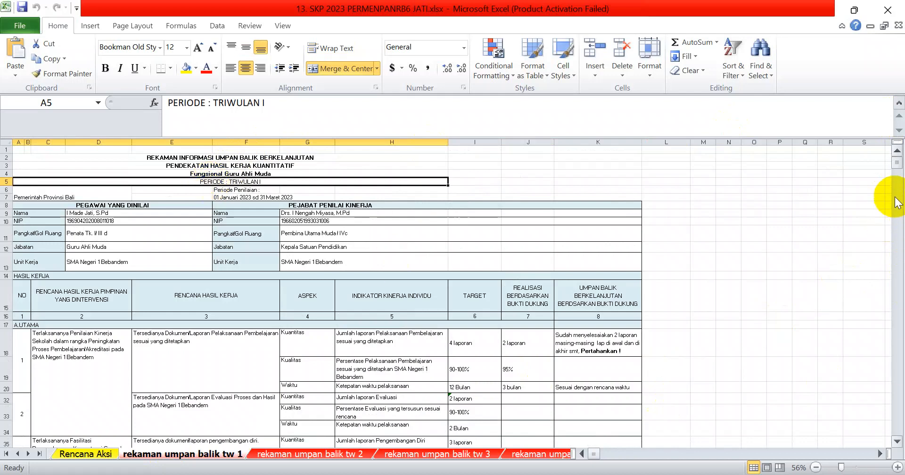
pyautogui.moveTo(896, 165)
pyautogui.mouseDown()
pyautogui.moveTo(897, 204)
pyautogui.moveTo(897, 183)
pyautogui.mouseUp()
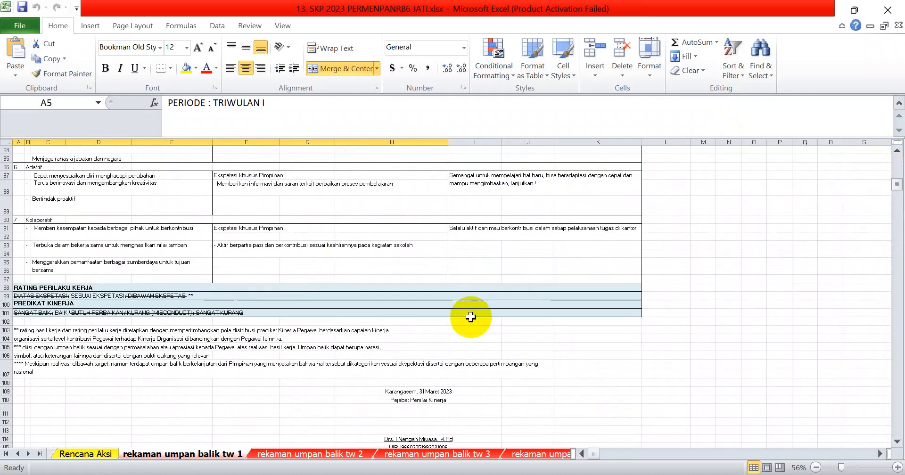
pyautogui.click(396, 391)
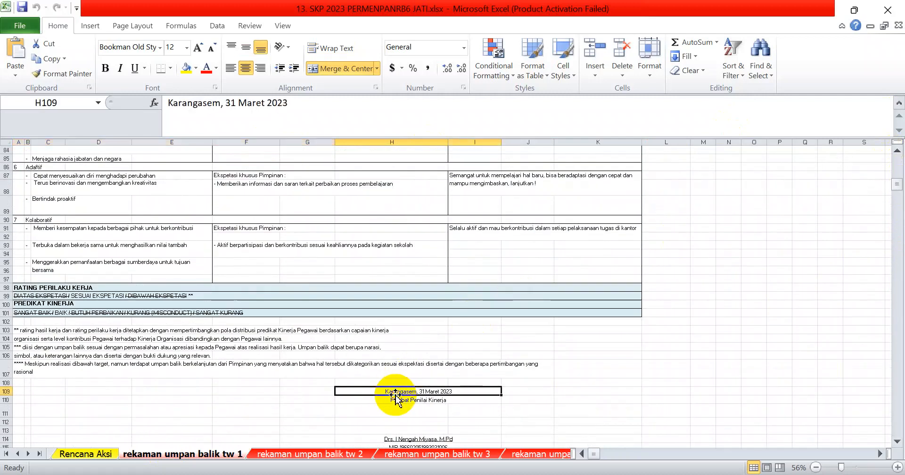
pyautogui.moveTo(890, 179); pyautogui.dragTo(891, 141)
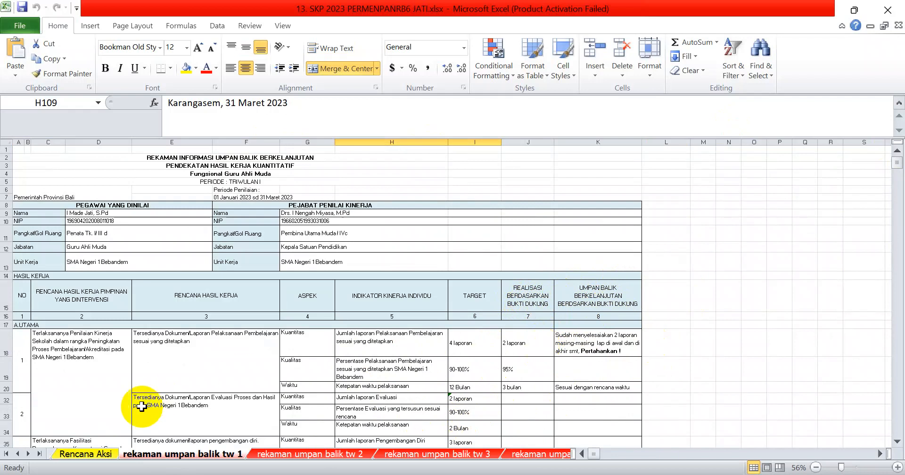
# Examine the monthly targets of all work plans on the Rencana Aksi sheet down to its closing notes
pyautogui.click(95, 456)
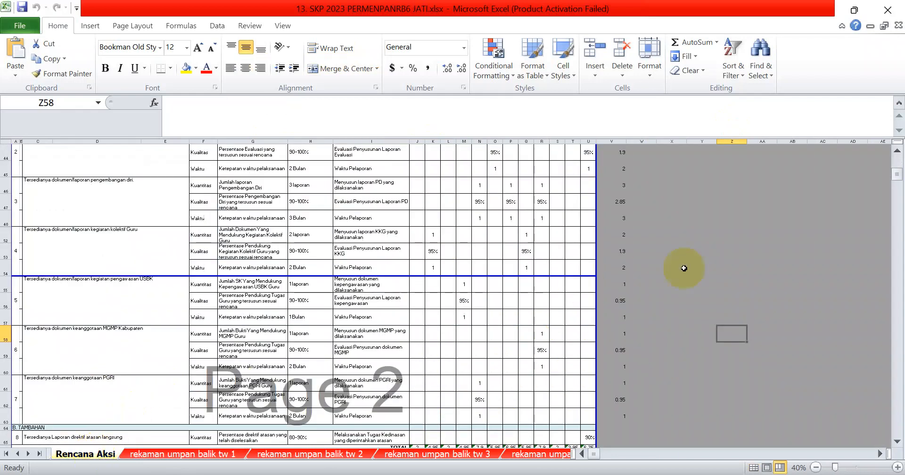
pyautogui.moveTo(897, 175); pyautogui.dragTo(898, 162)
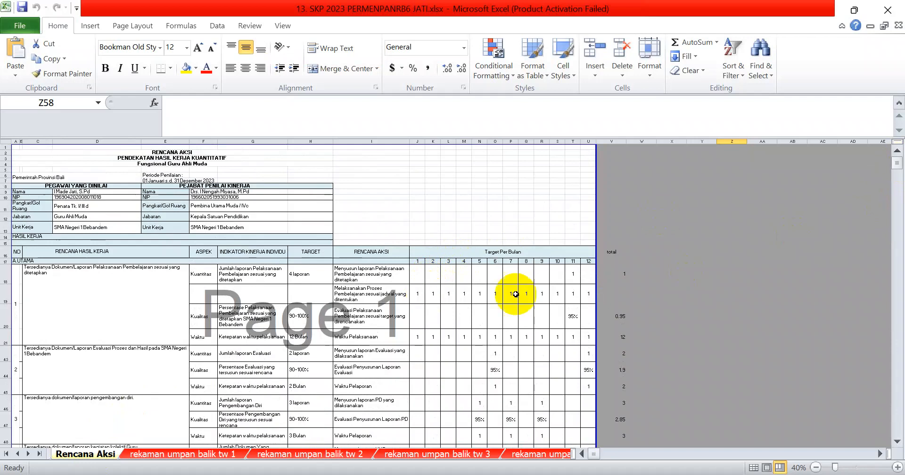
pyautogui.click(897, 441)
pyautogui.moveTo(898, 441); pyautogui.dragTo(898, 441)
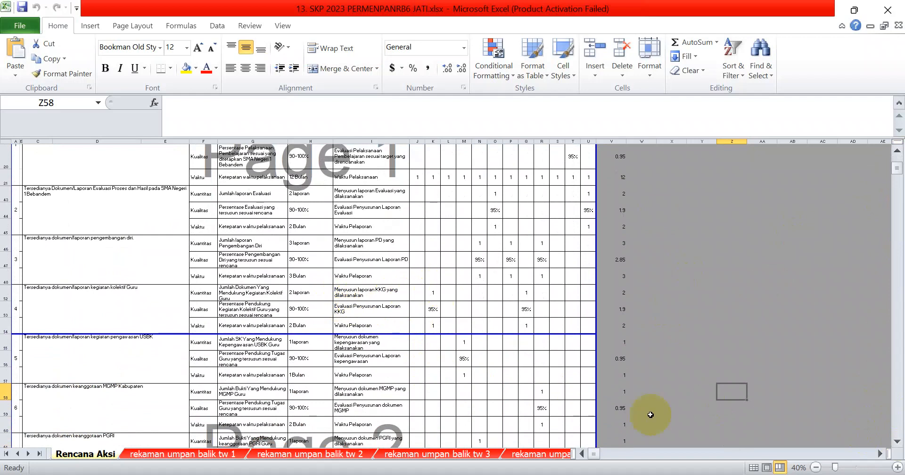
pyautogui.click(897, 441)
pyautogui.moveTo(898, 442); pyautogui.dragTo(899, 442)
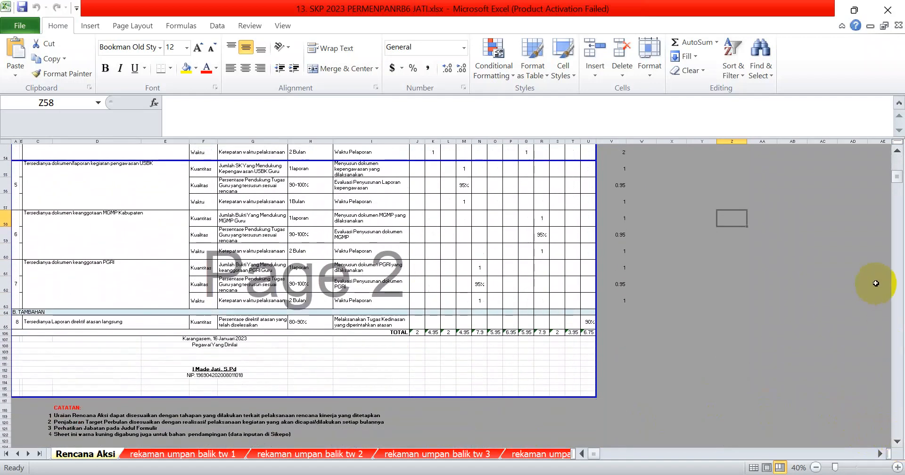
# Check the realisation and feedback cells of the first work result on the "rekaman umpan balik tw 1" sheet
pyautogui.click(197, 453)
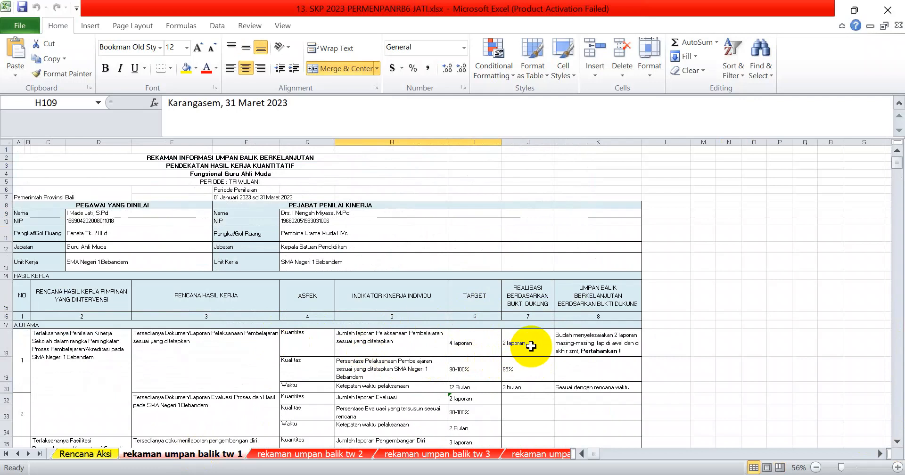
pyautogui.click(608, 337)
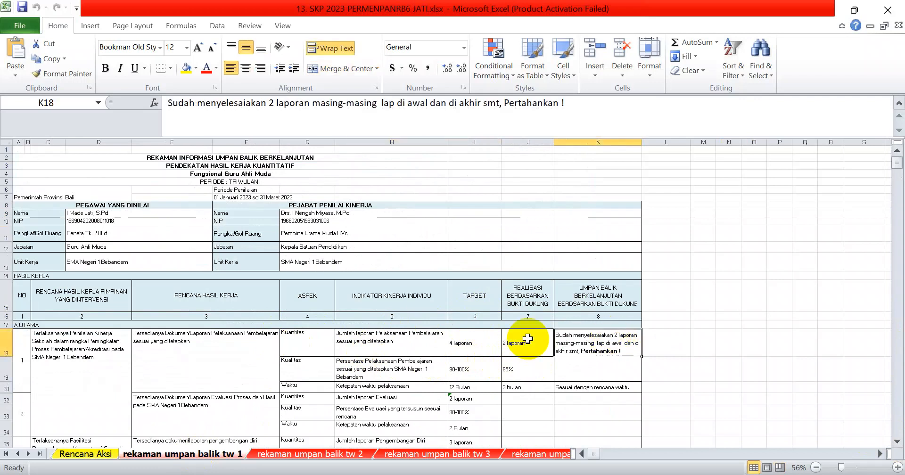
pyautogui.click(512, 343)
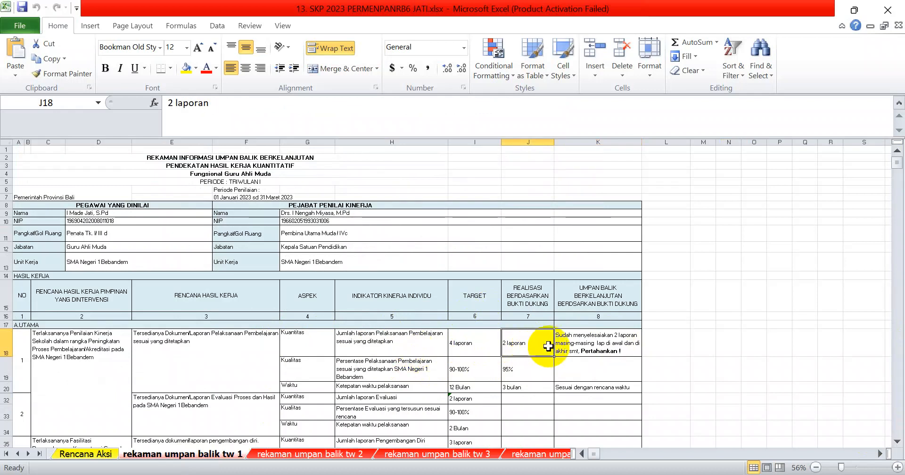
# Reword the first work result's quantity feedback to "Sudah menyelesaiakan 2 laporan perencanaan dan pelaksanaan, Pertahankan !" and enter "sesuai dengan interval" as its quality feedback
pyautogui.click(582, 344)
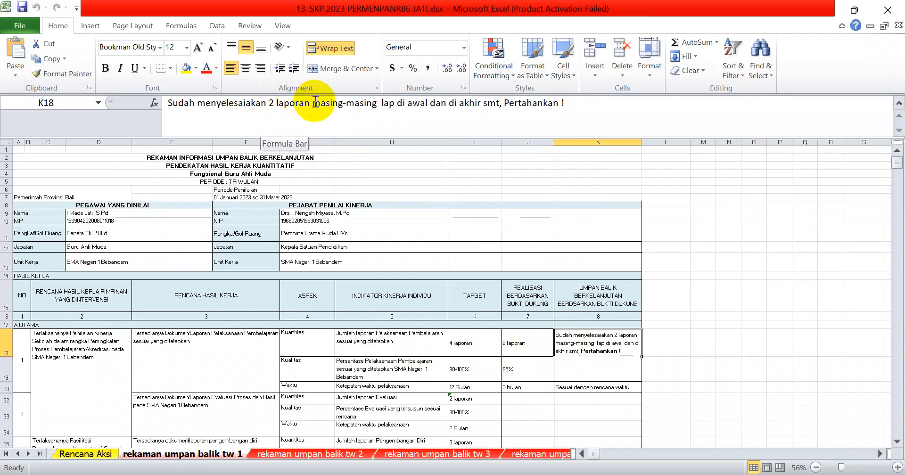
pyautogui.moveTo(314, 103); pyautogui.dragTo(501, 108)
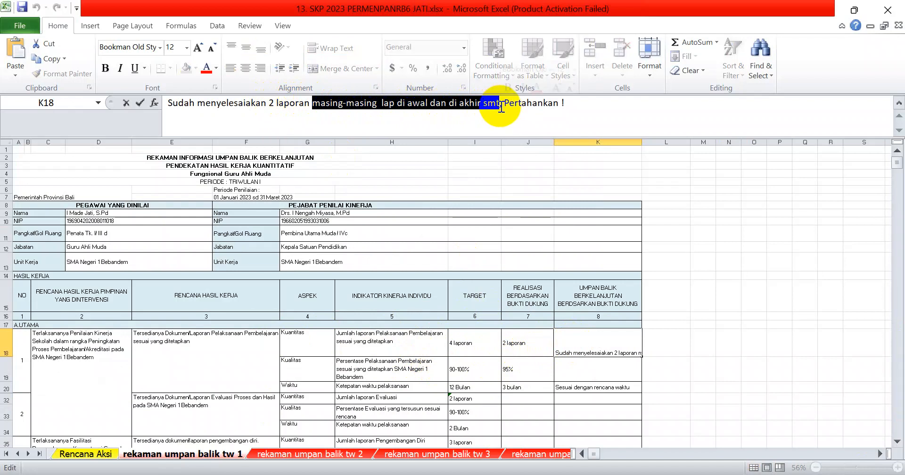
pyautogui.write('perencanaan dan pel')
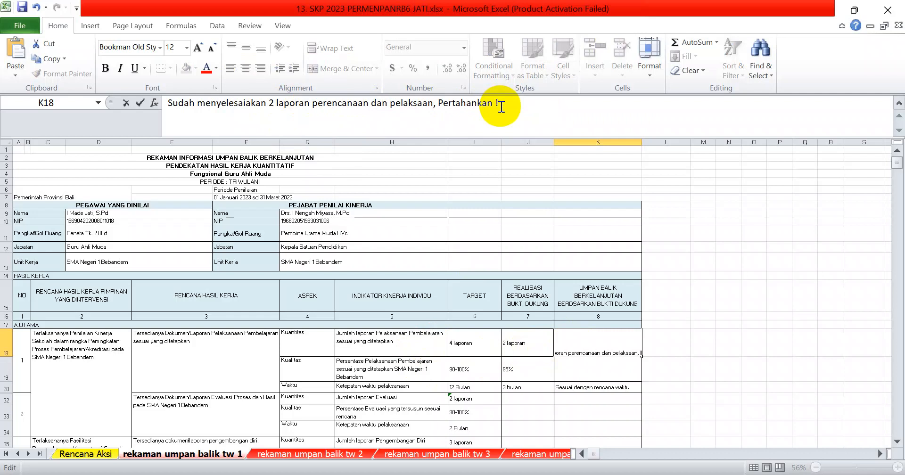
pyautogui.write('aksanaan')
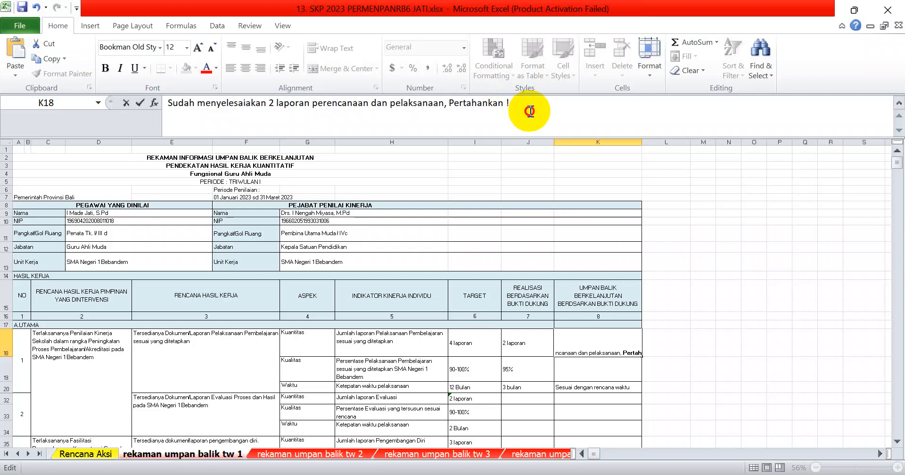
pyautogui.press('Return')
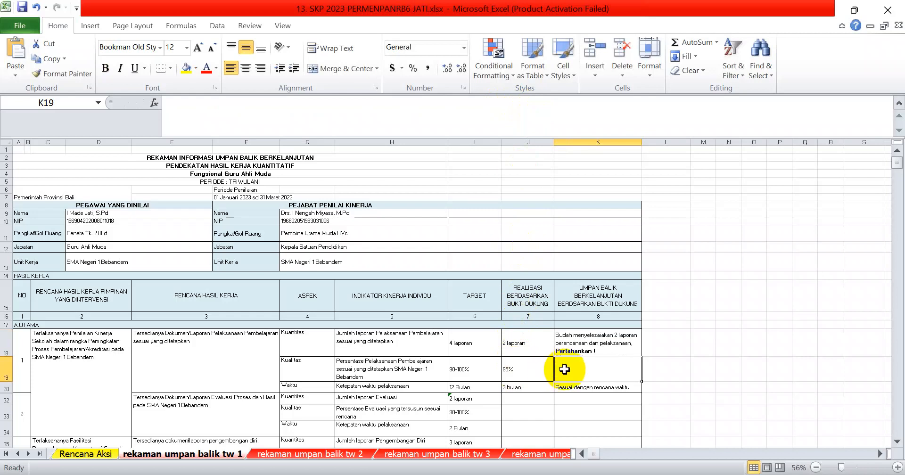
pyautogui.write('sesuai dengan interval')
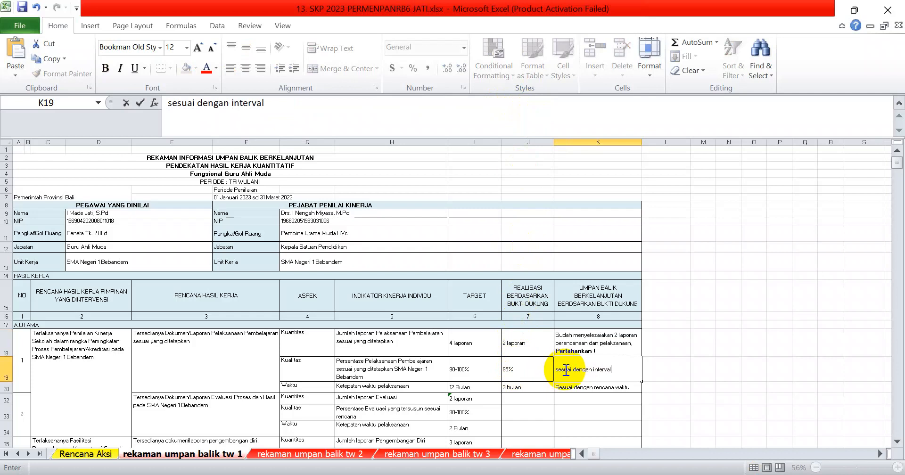
pyautogui.click(728, 412)
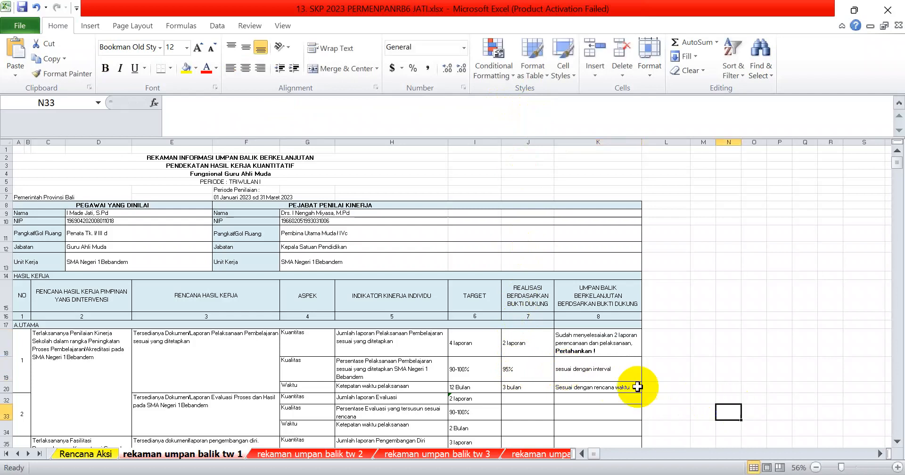
# Enter "sesuai dengan interval" as the quality feedback of work result 4, kegiatan kolektif Guru
pyautogui.click(897, 441)
pyautogui.click(897, 442)
pyautogui.click(897, 442)
pyautogui.click(897, 442)
pyautogui.click(897, 443)
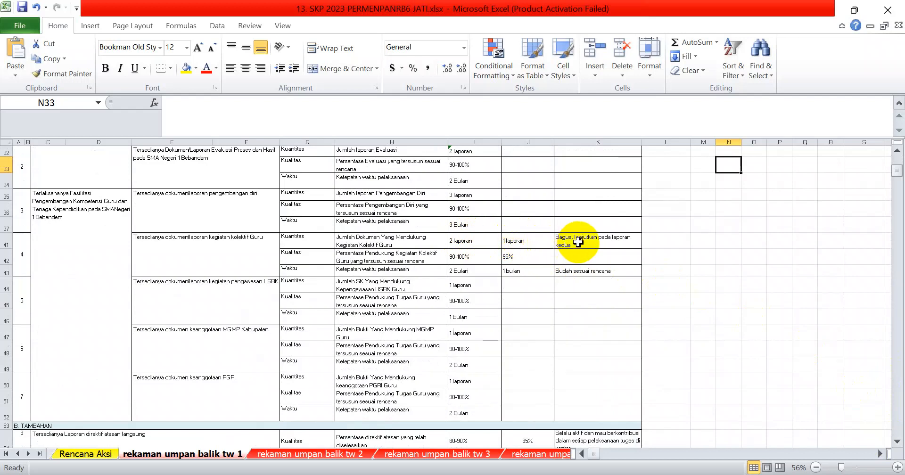
pyautogui.click(575, 258)
pyautogui.write('ses')
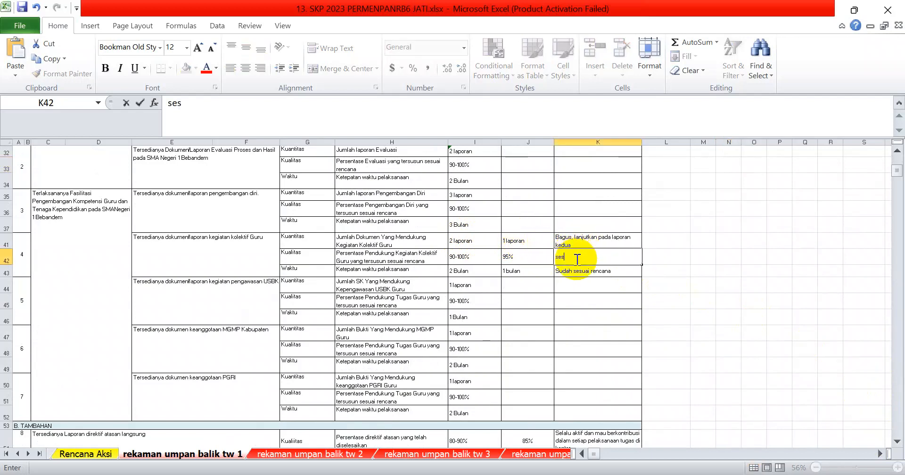
pyautogui.write('uai dengan inter')
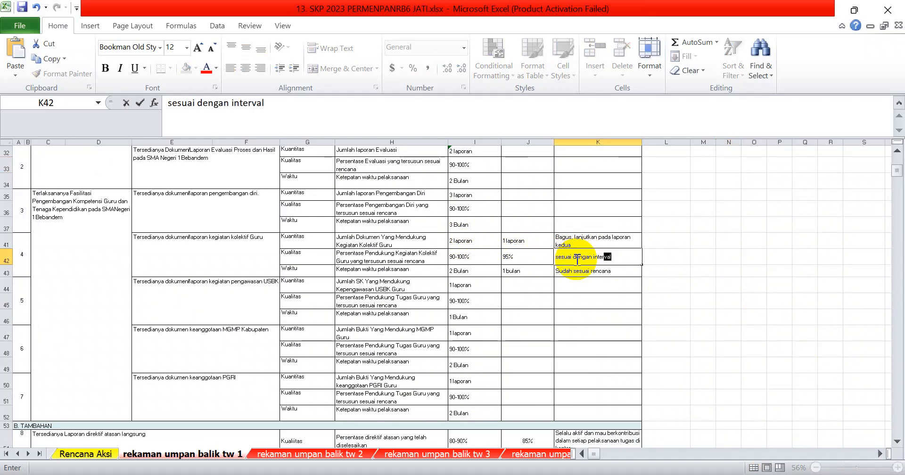
pyautogui.click(575, 317)
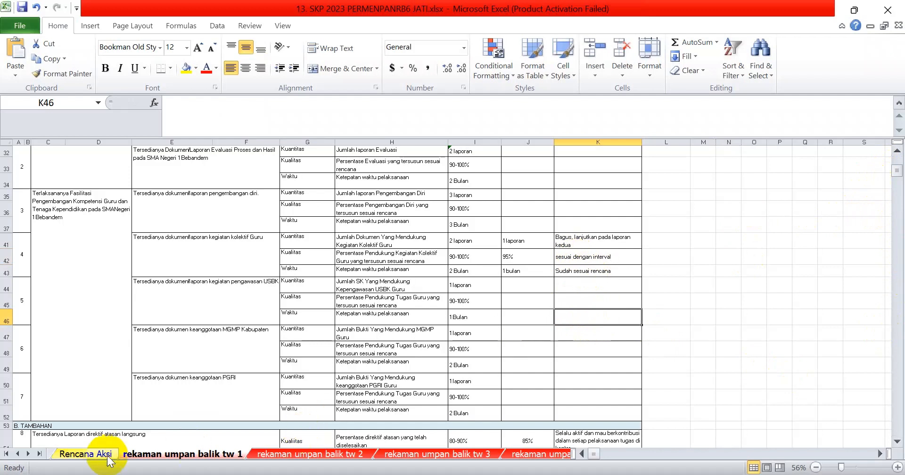
# Compare the monthly targets on the Rencana Aksi sheet with the entries on the "rekaman umpan balik tw 1" sheet
pyautogui.click(86, 454)
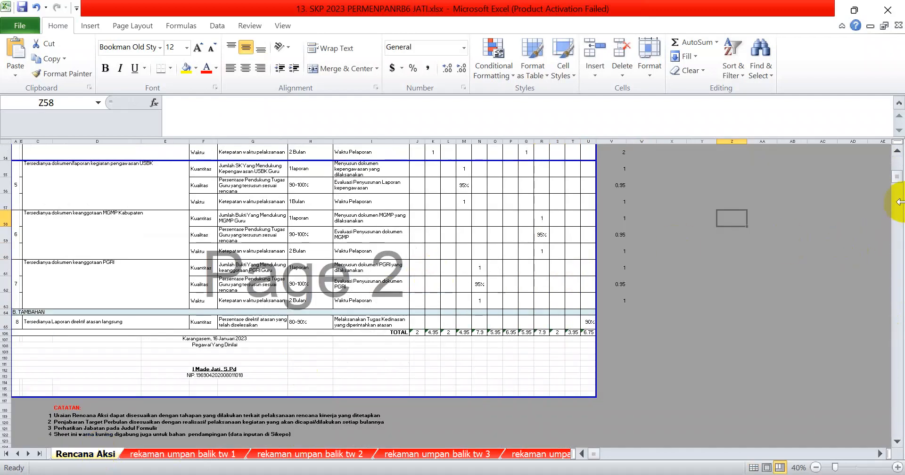
pyautogui.moveTo(897, 180); pyautogui.dragTo(899, 175)
pyautogui.click(220, 454)
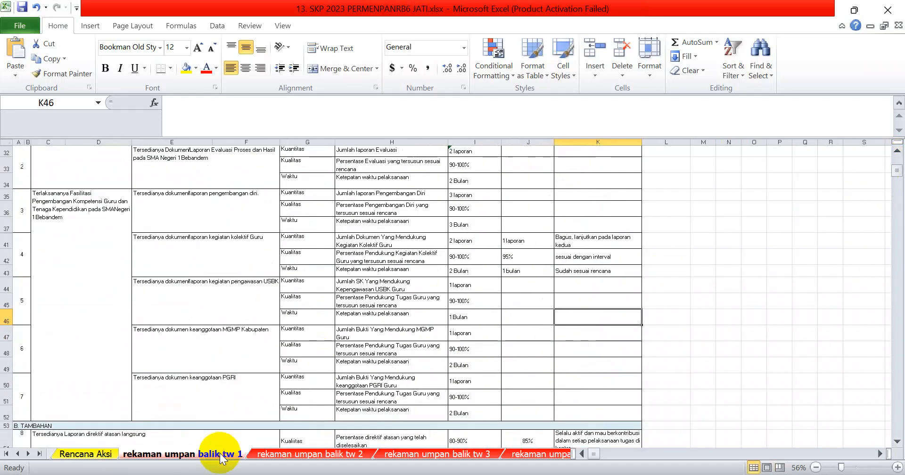
pyautogui.moveTo(898, 173); pyautogui.dragTo(895, 153)
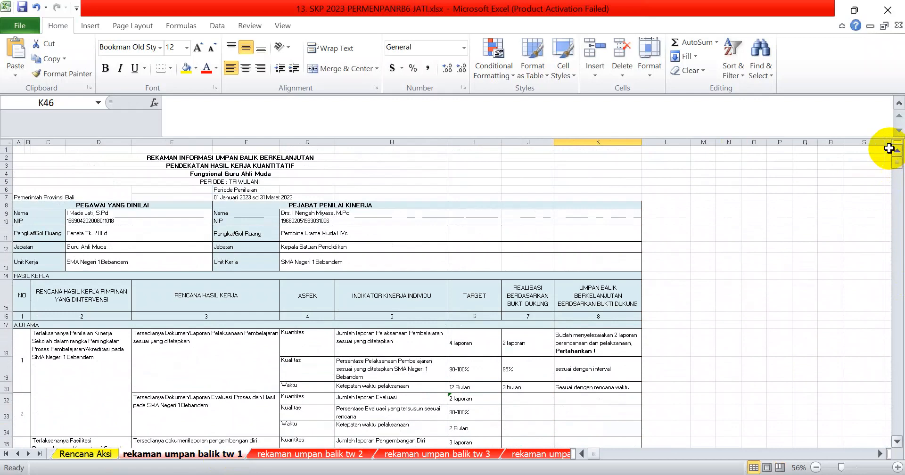
# Review the period heading, the signing date and the work results on the "rekaman umpan balik tw 2" sheet
pyautogui.click(336, 454)
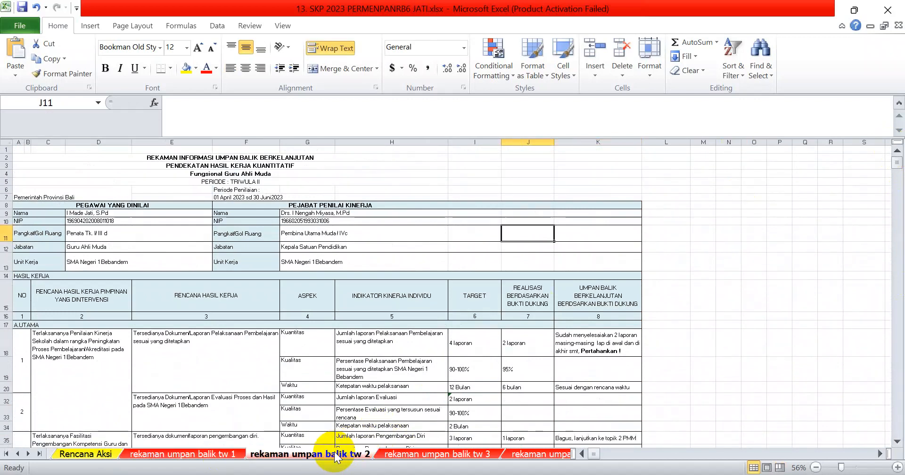
pyautogui.click(222, 181)
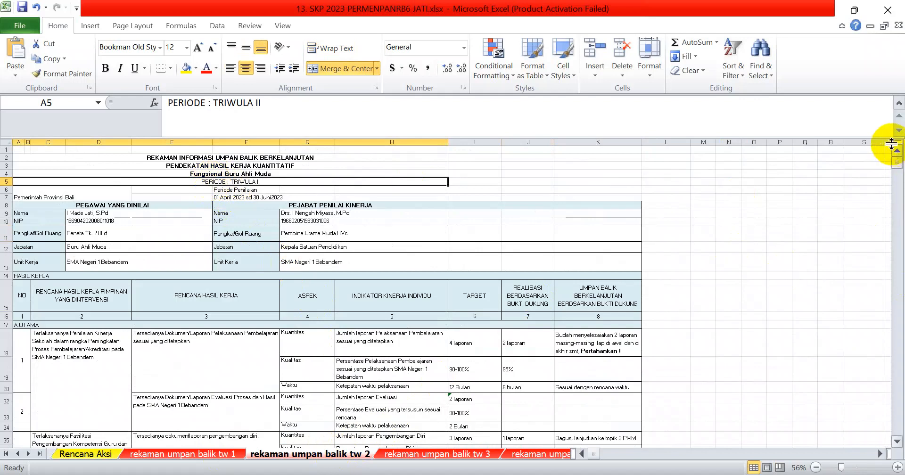
pyautogui.moveTo(895, 156); pyautogui.dragTo(890, 189)
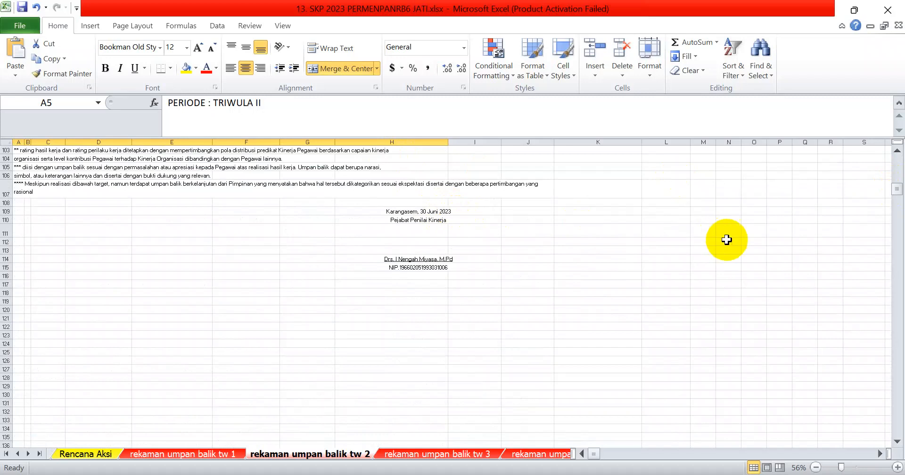
pyautogui.moveTo(890, 188); pyautogui.dragTo(897, 170)
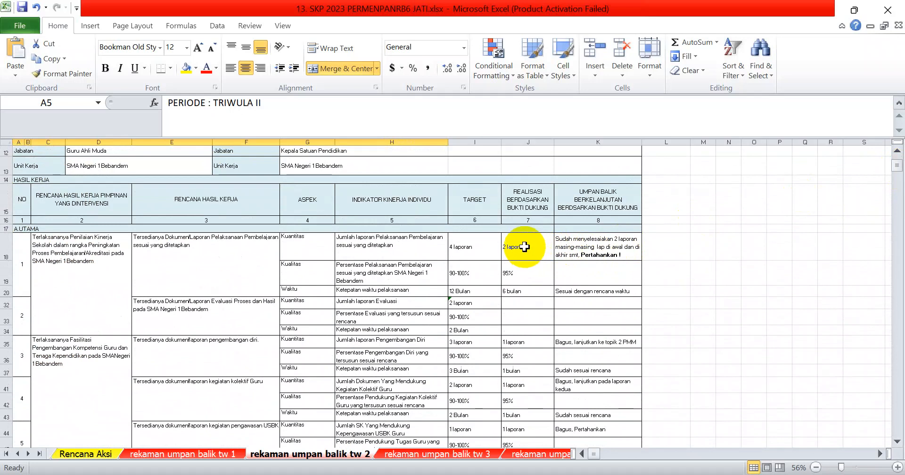
# Examine the second-quarter targets, months 4 to 6, of all work plans on the Rencana Aksi sheet
pyautogui.click(87, 453)
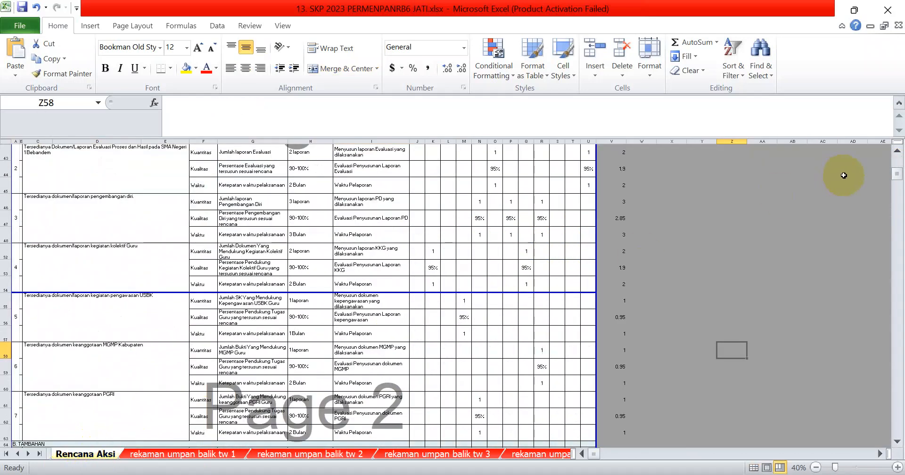
pyautogui.click(896, 151)
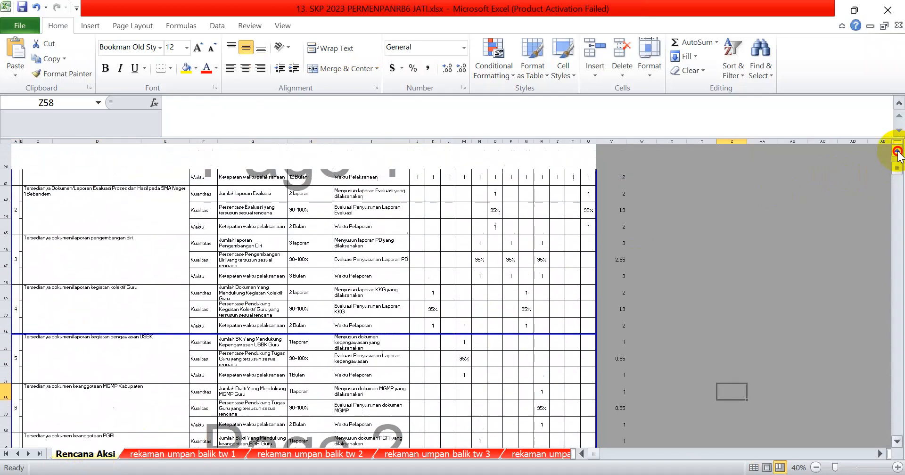
pyautogui.moveTo(466, 181); pyautogui.dragTo(491, 418)
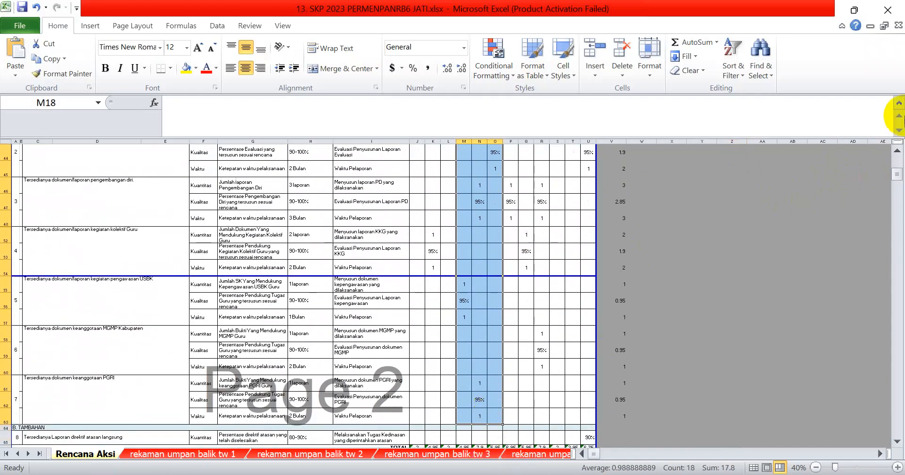
pyautogui.moveTo(896, 151); pyautogui.dragTo(896, 151)
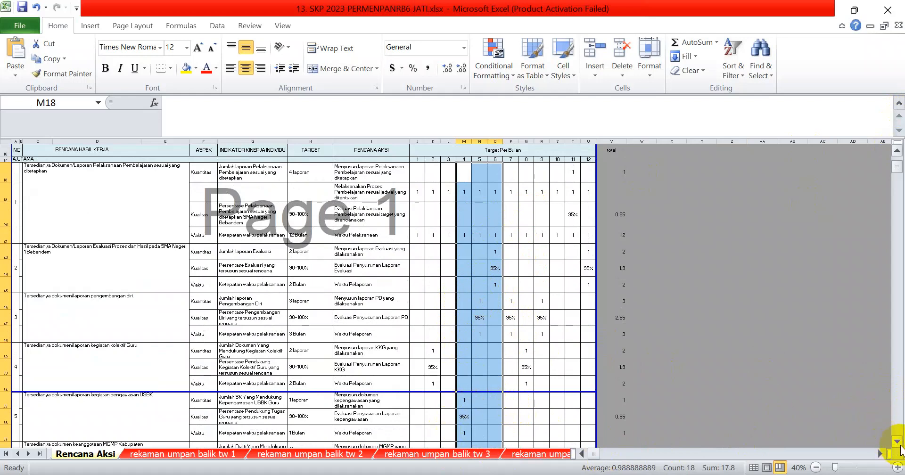
pyautogui.scroll(-3, 893, 445)
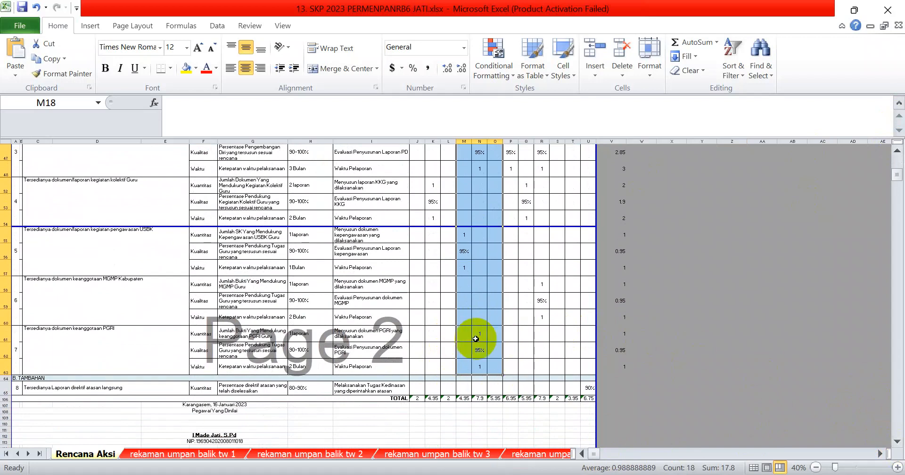
# On the "rekaman umpan balik tw 2" sheet, reword the first result's quantity feedback to "Sudah menyelesaiakan pelaksaaan pembelajaran, Pertahankan !"
pyautogui.click(341, 454)
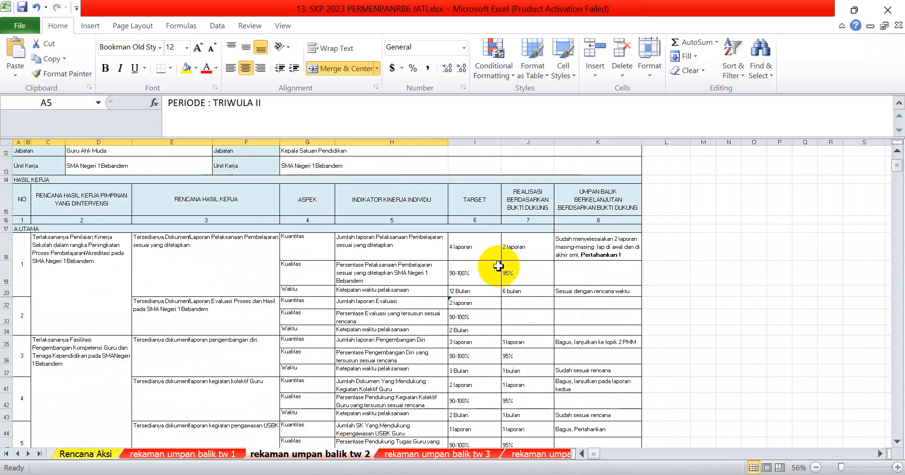
pyautogui.click(593, 252)
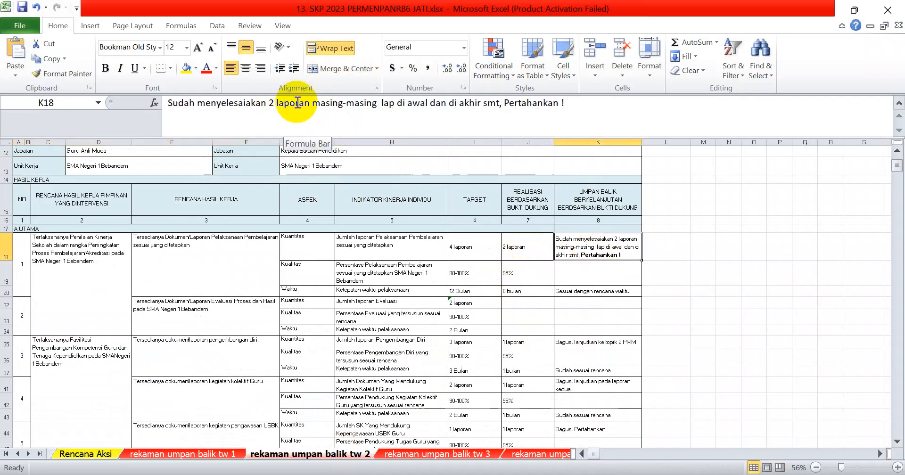
pyautogui.moveTo(272, 104); pyautogui.dragTo(500, 105)
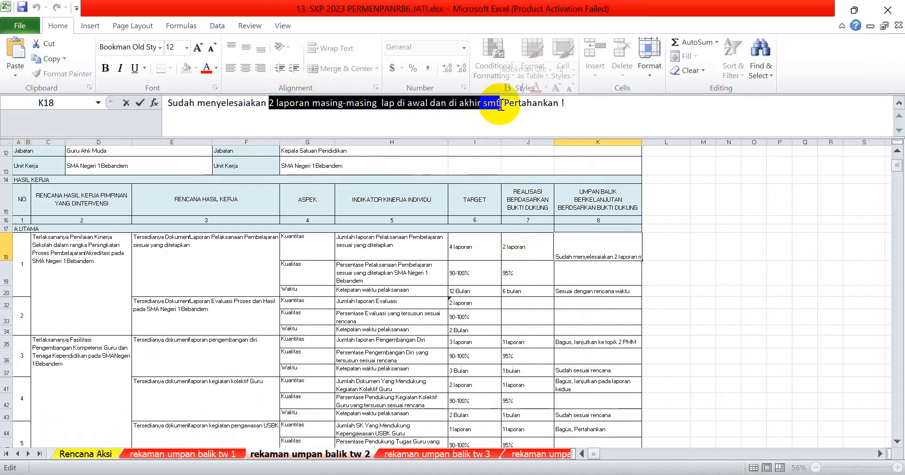
pyautogui.write('pelaksaaan pembelajaran')
pyautogui.press('Return')
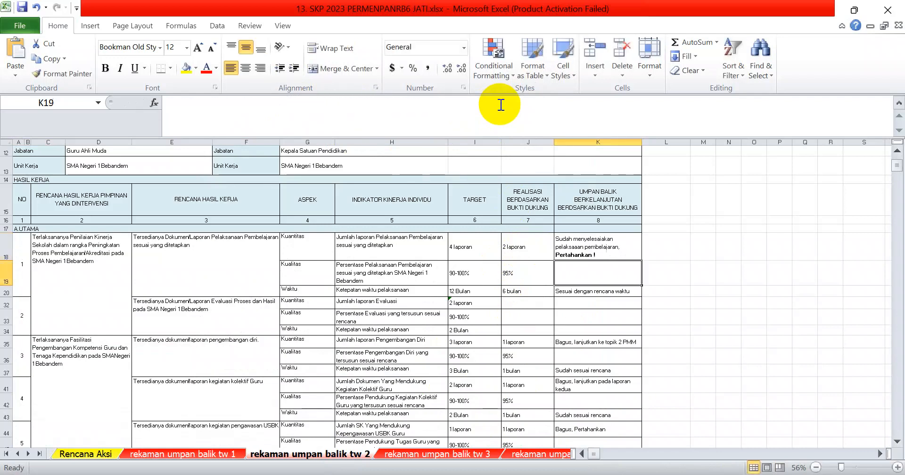
# Enter "sesuai dengan interval" as the first work result's quality feedback on the tw 2 sheet
pyautogui.write('s')
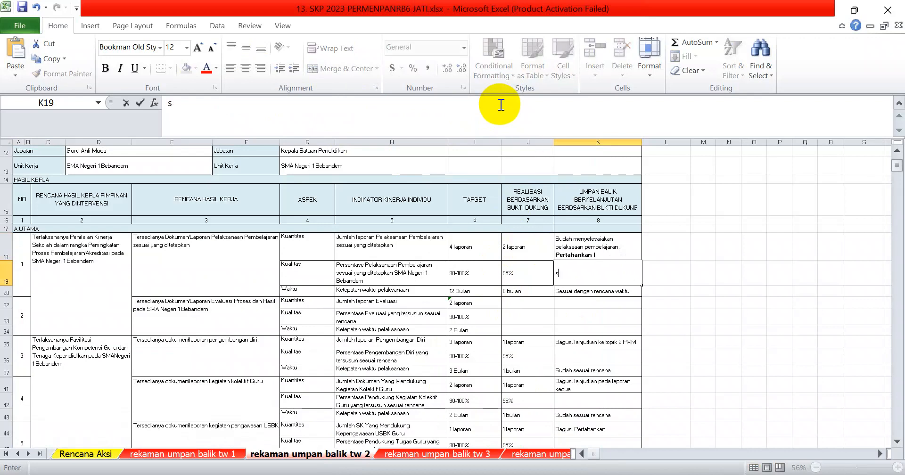
pyautogui.write('esuai dengan')
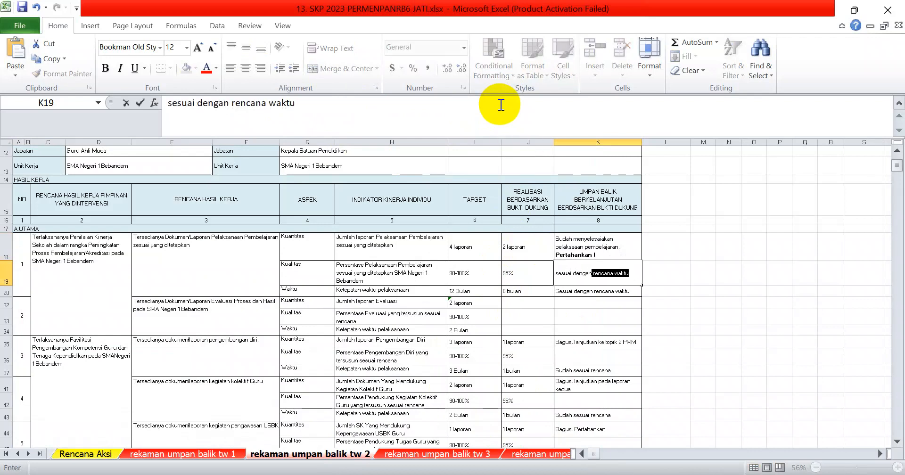
pyautogui.write(' interval')
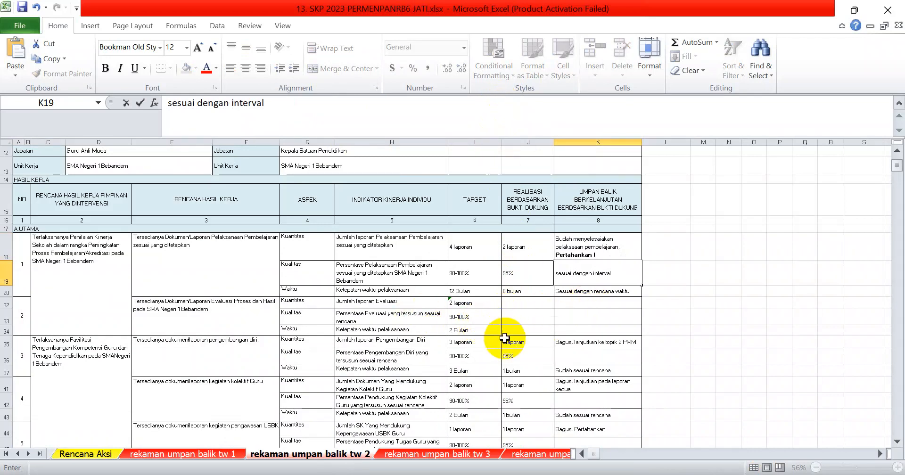
# Clear the realisation and feedback cells of work results 3 to 7 and enter "1 laporan" as the quantity realisation of result 2
pyautogui.moveTo(514, 342); pyautogui.dragTo(581, 417)
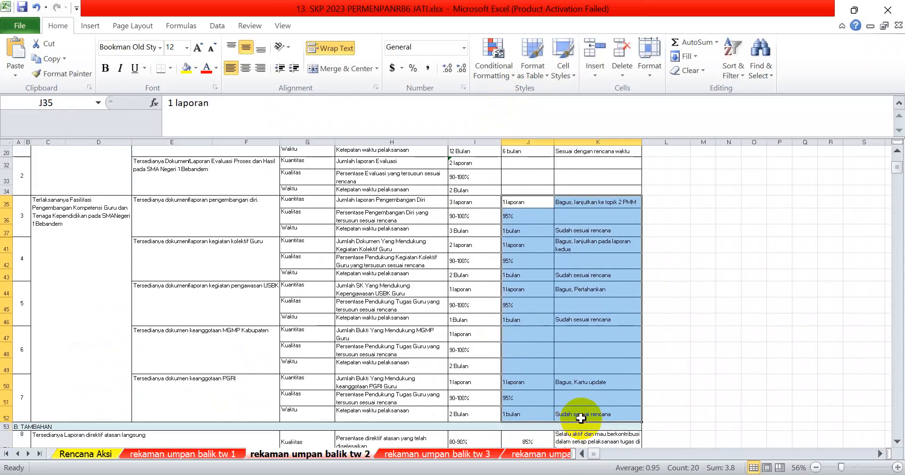
pyautogui.press('Delete')
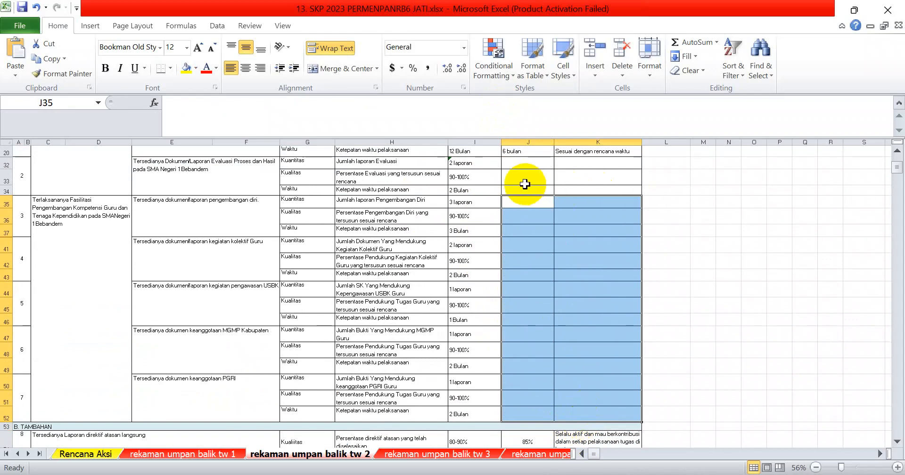
pyautogui.click(532, 162)
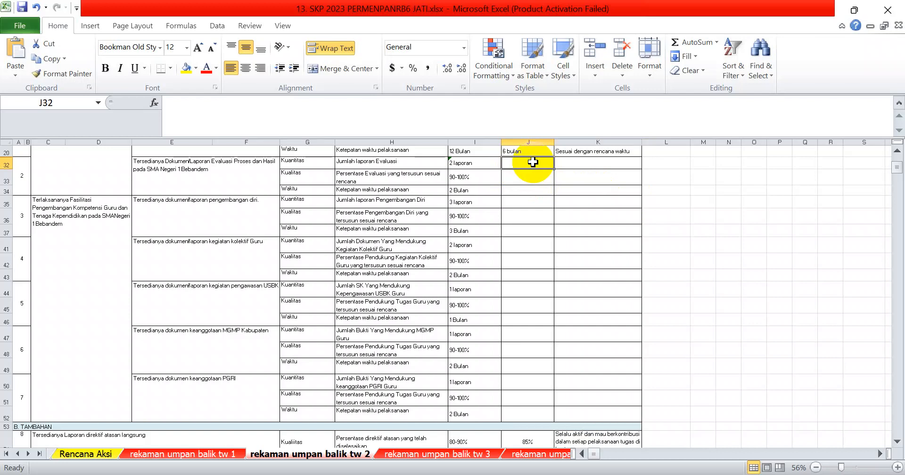
pyautogui.write('1 laporan')
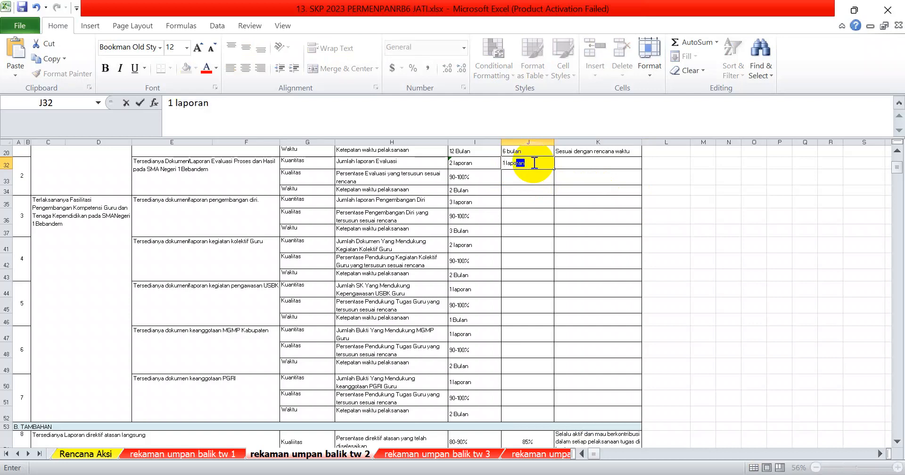
pyautogui.click(530, 178)
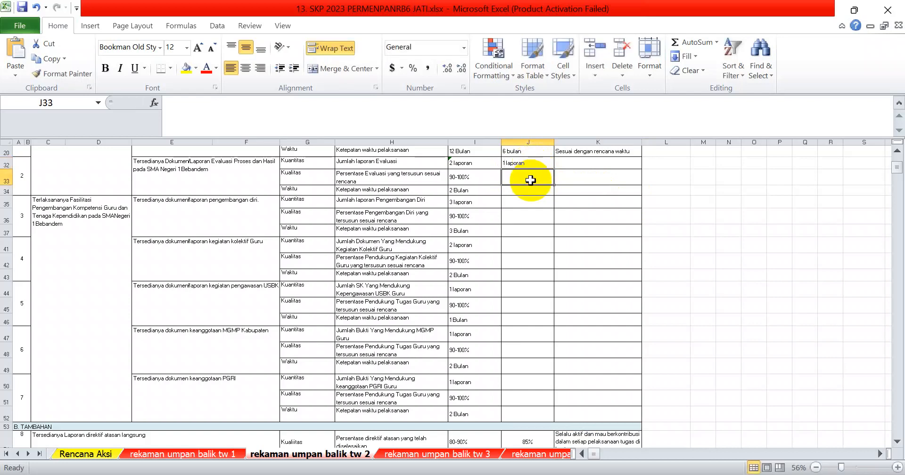
# Enter "95%" as the quality realisation and "1 bulan" as the time realisation of work result 2 on the tw 2 sheet
pyautogui.write('9')
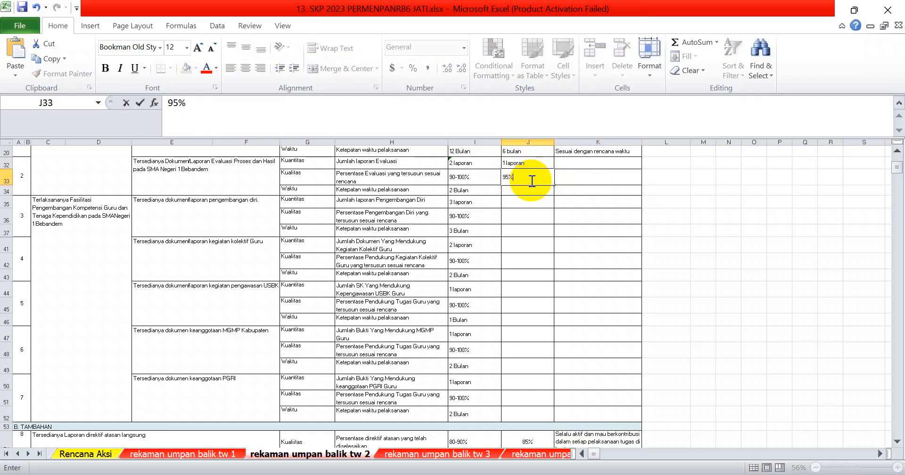
pyautogui.write('5%')
pyautogui.press('Return')
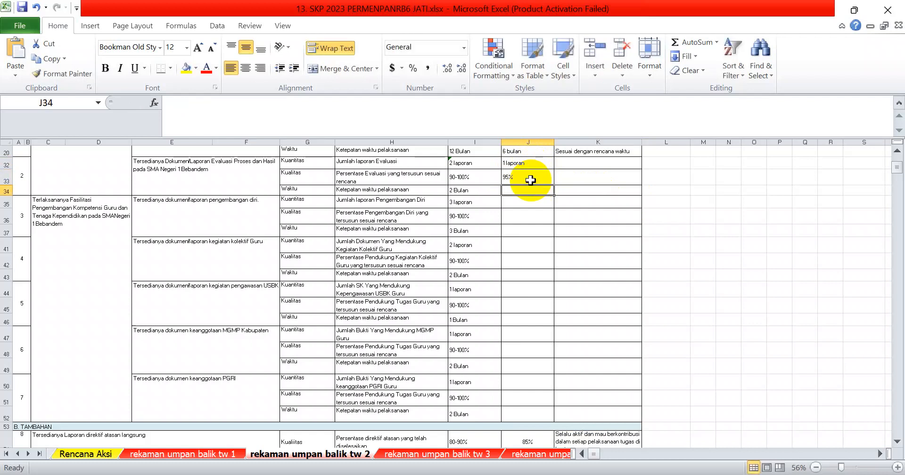
pyautogui.write('1 bula')
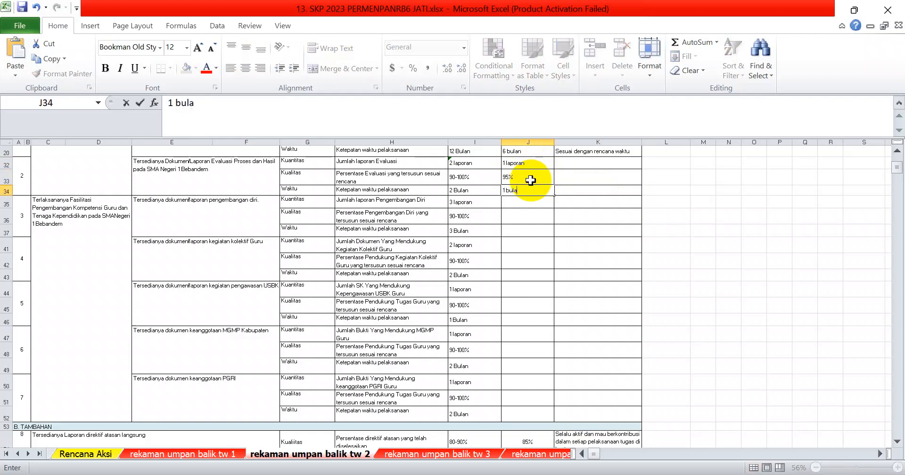
pyautogui.write('n')
# Fill in work result 2's feedback with "Bagus, pelaporan dan pelkasaan" for quantity, "sesuai dengan interval" for quality and "sesuai dengan waktu" for time
pyautogui.click(580, 162)
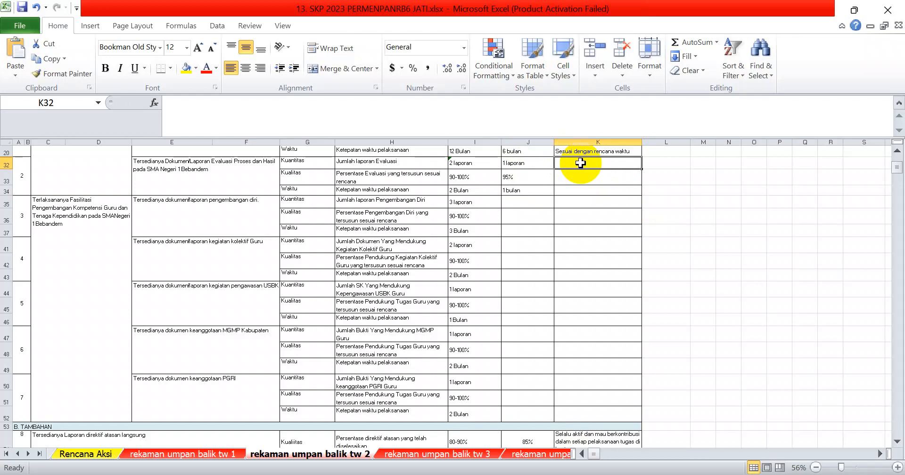
pyautogui.write('Bagus, pelaporan dan pelkasaan')
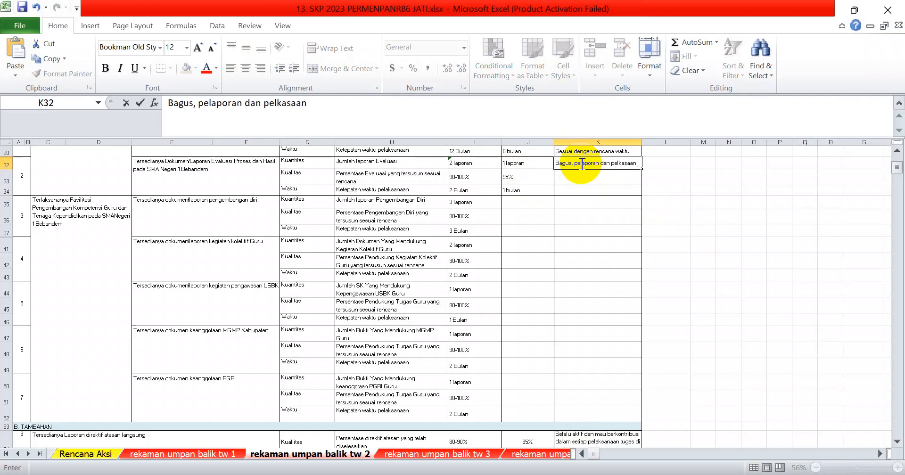
pyautogui.press('Return')
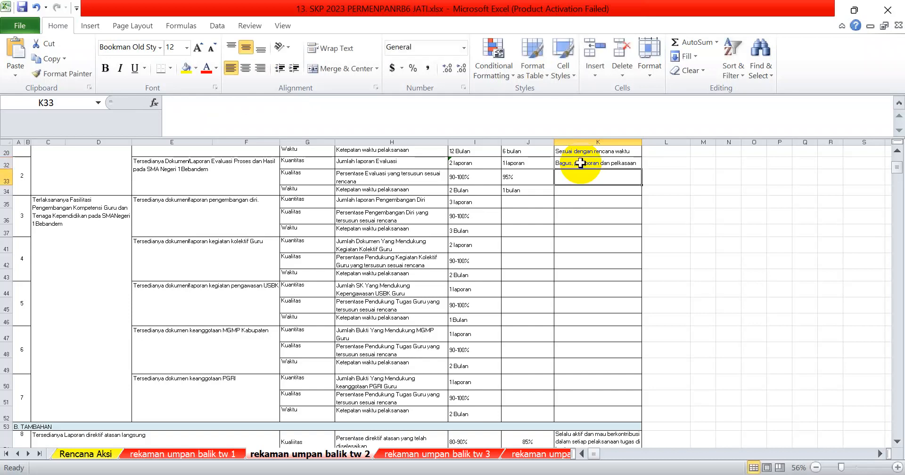
pyautogui.write('sesua')
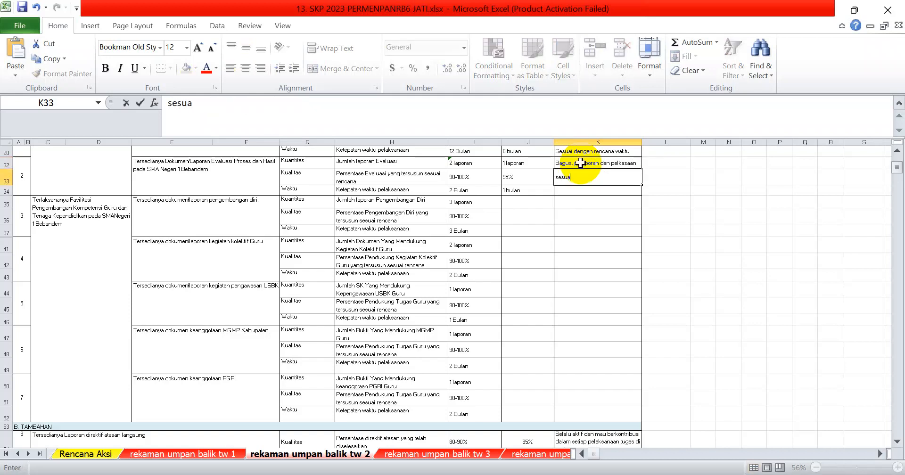
pyautogui.write('i dengan inete')
pyautogui.write('t')
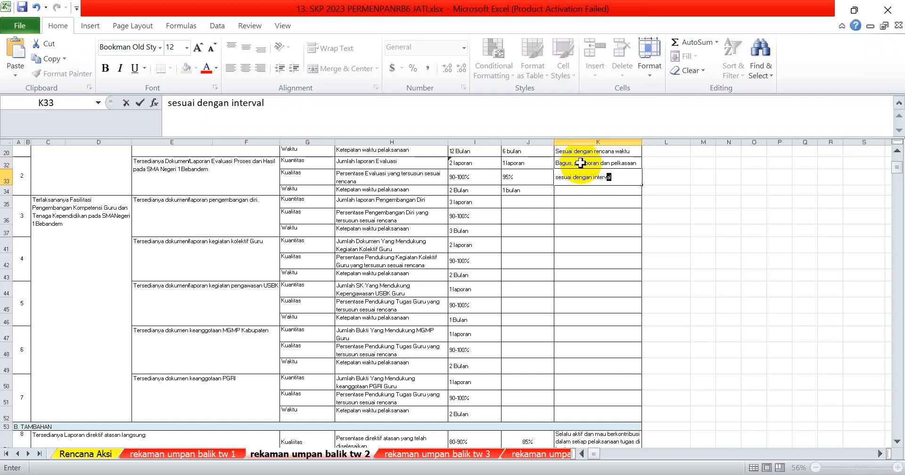
pyautogui.press('Return')
pyautogui.write('sesuai')
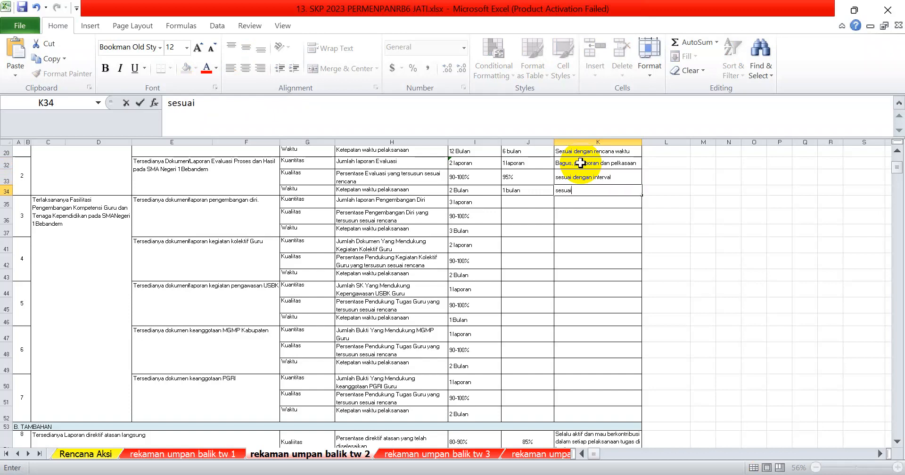
pyautogui.write(' dengan')
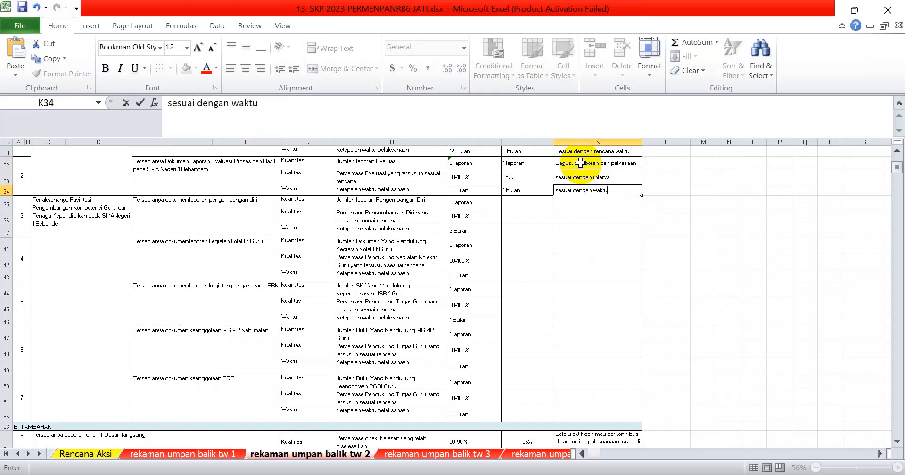
pyautogui.write(' waktu')
pyautogui.press('Return')
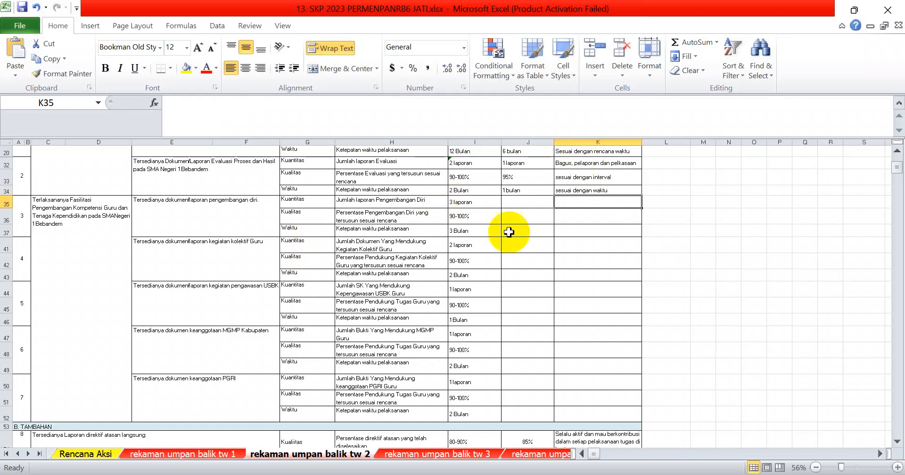
# Enter work result 3's realisations as "1 laporan" for quantity, "95%" for quality and "1 bulan" for time
pyautogui.click(515, 203)
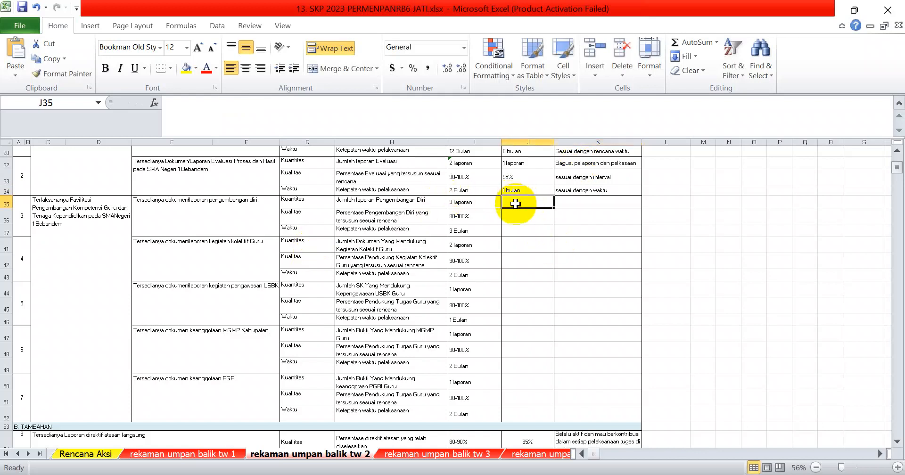
pyautogui.write('1 laporan')
pyautogui.press('Return')
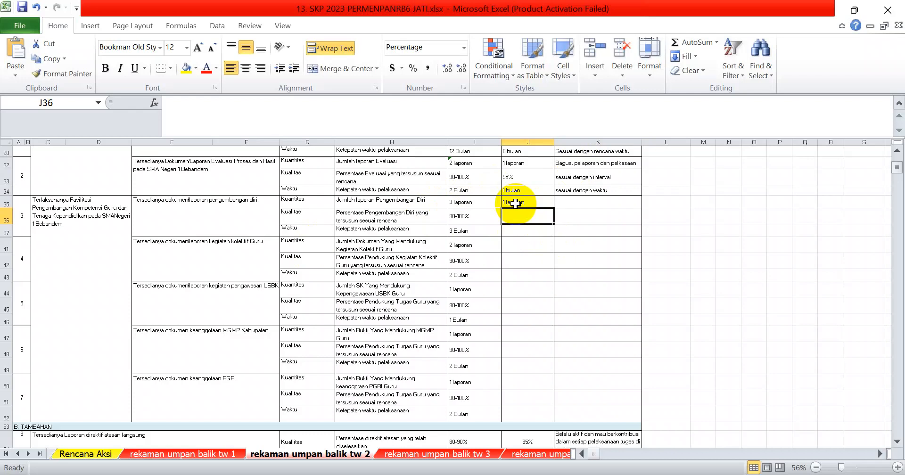
pyautogui.write('95')
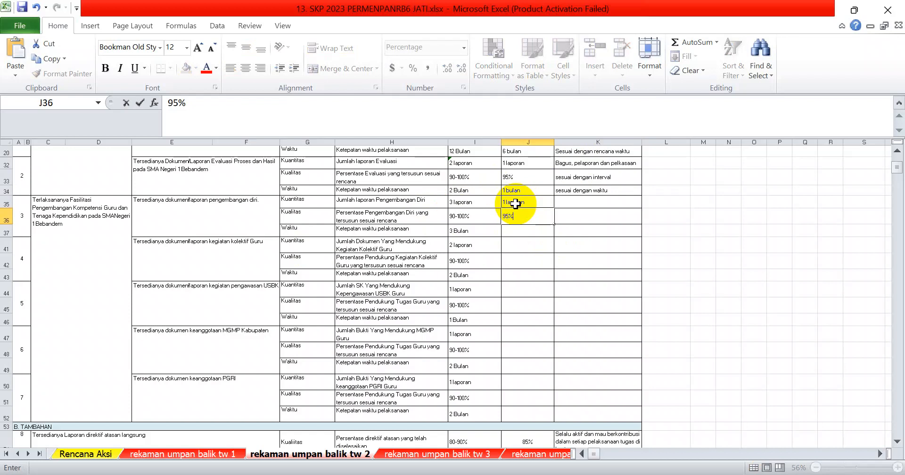
pyautogui.press('Return')
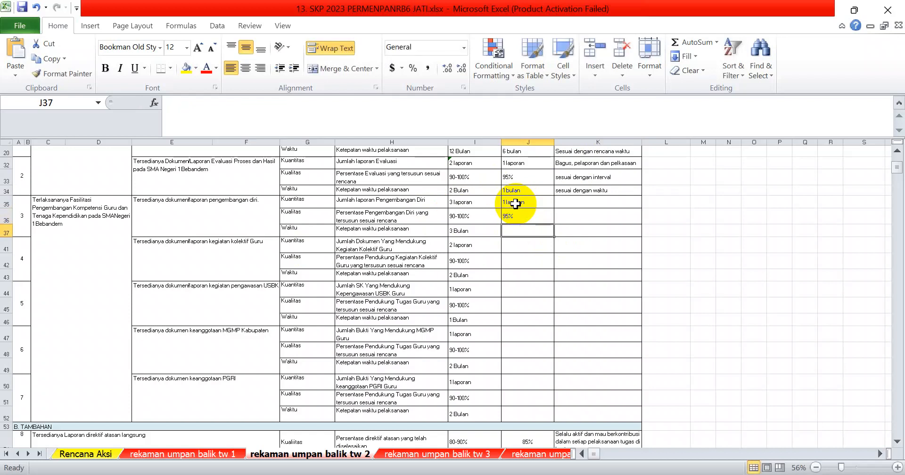
pyautogui.write('bulan')
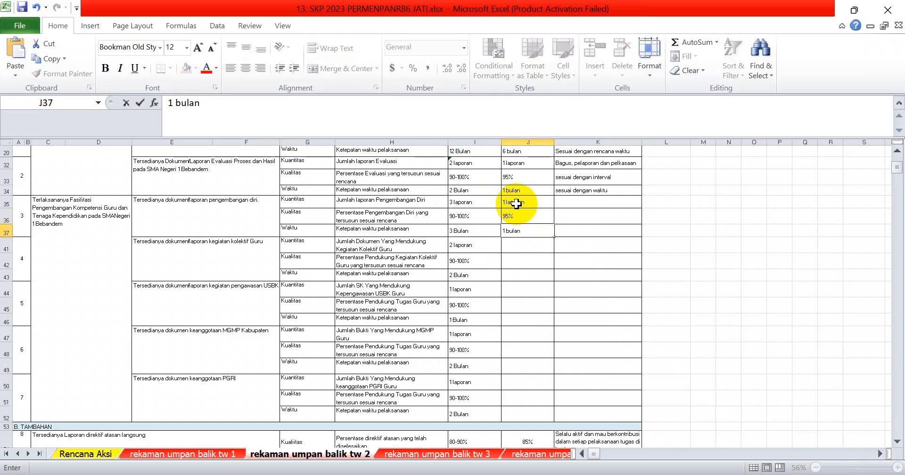
# Fill in work result 3's feedback with "Bagus sudah akses pada topik I PMM", "sesuai dengan interval" and "sesuai dengan waktu"
pyautogui.click(569, 202)
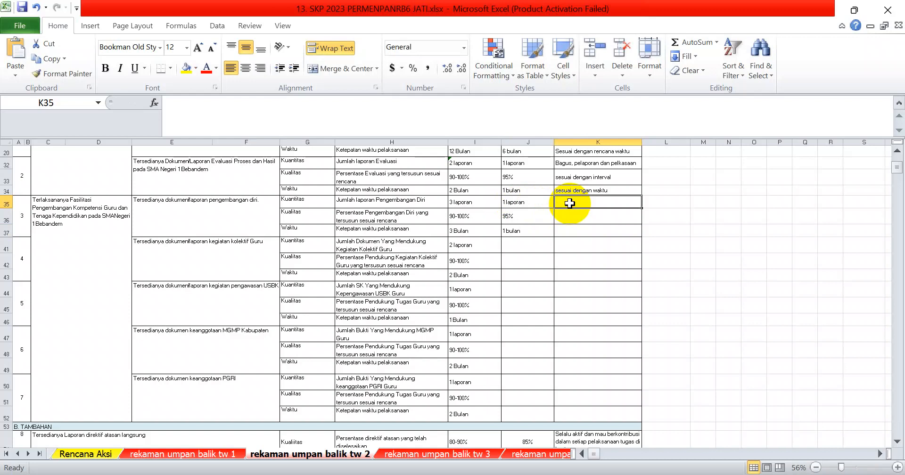
pyautogui.write('Bagus s')
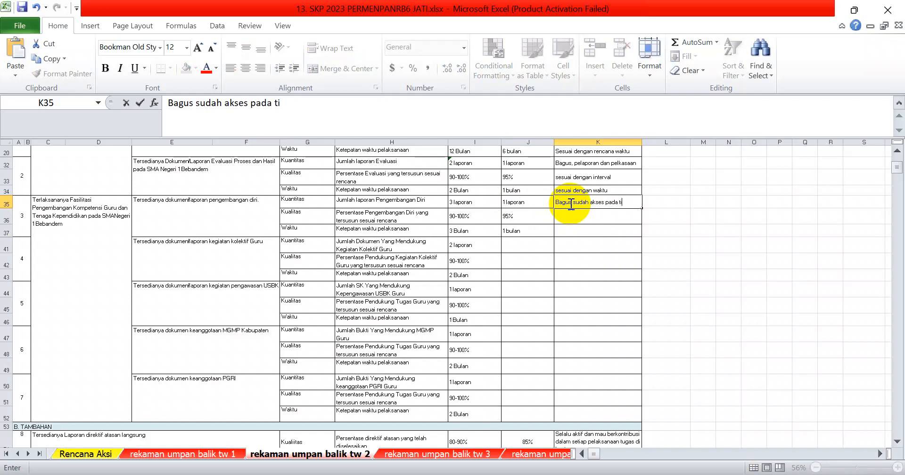
pyautogui.write('udah akses pada topik I PMM')
pyautogui.press('Return')
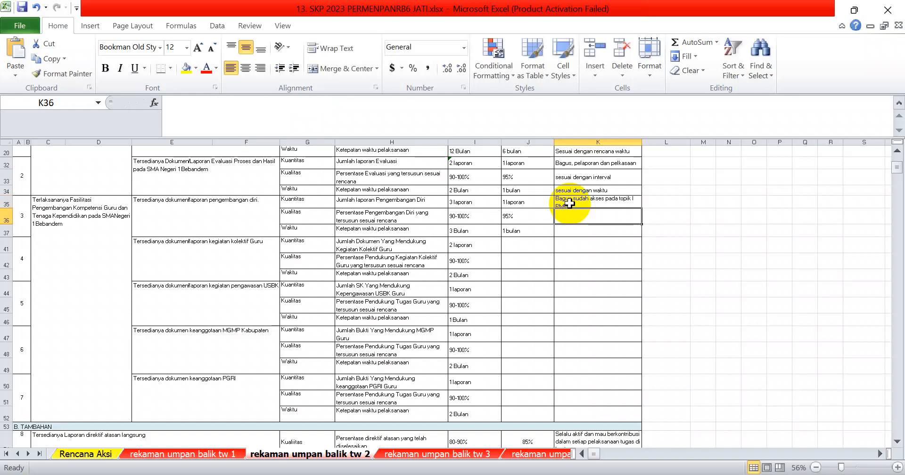
pyautogui.write('sesuai dengan interval')
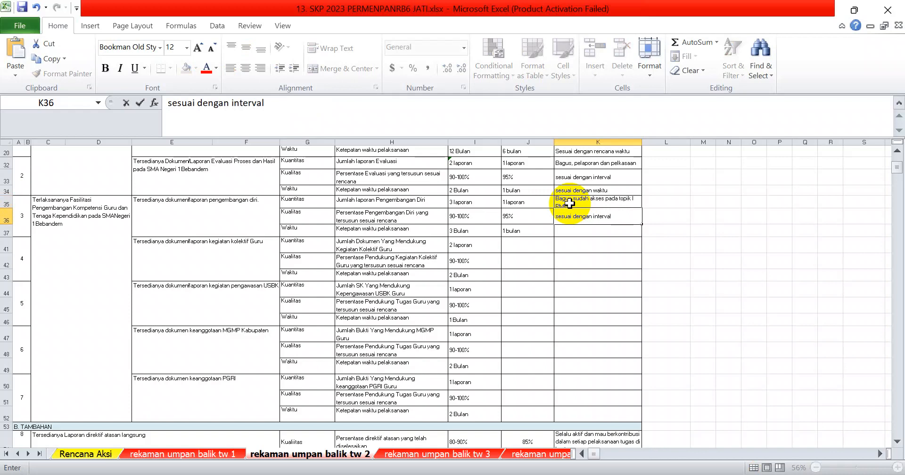
pyautogui.press('Return')
pyautogui.write('sesuai dengan w')
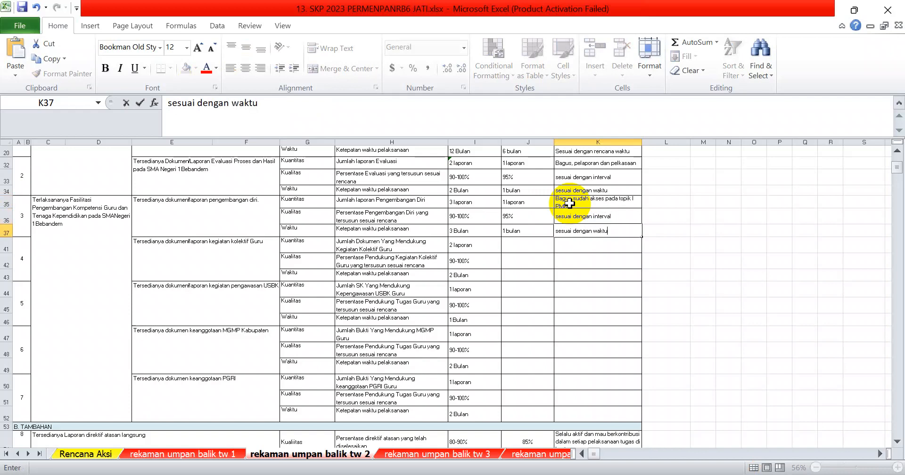
pyautogui.write('aktu')
pyautogui.press('Return')
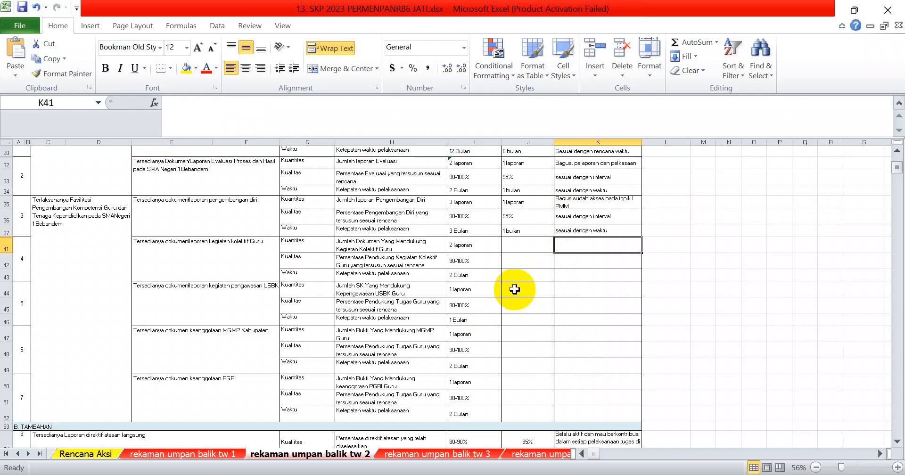
# Copy work result 3's three realisation values into the realisation cells of work result 5, the USBK supervision report
pyautogui.click(520, 202)
pyautogui.moveTo(521, 203); pyautogui.dragTo(519, 226)
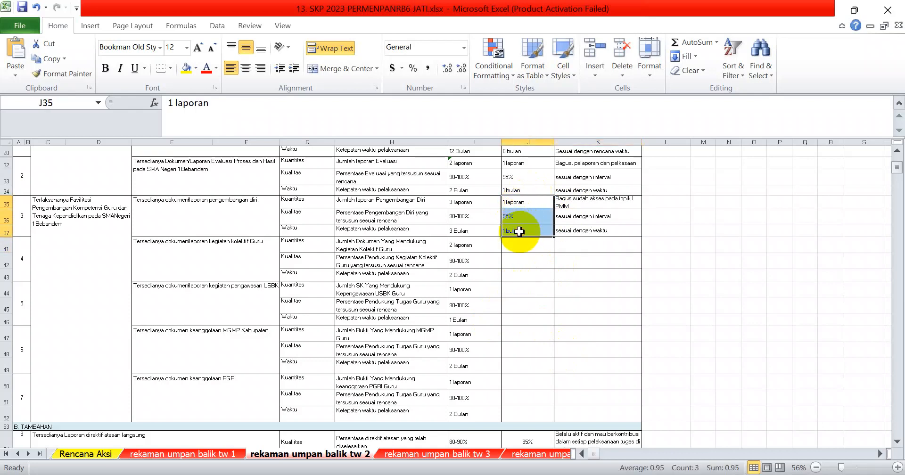
pyautogui.hotkey('ctrl', 'c')
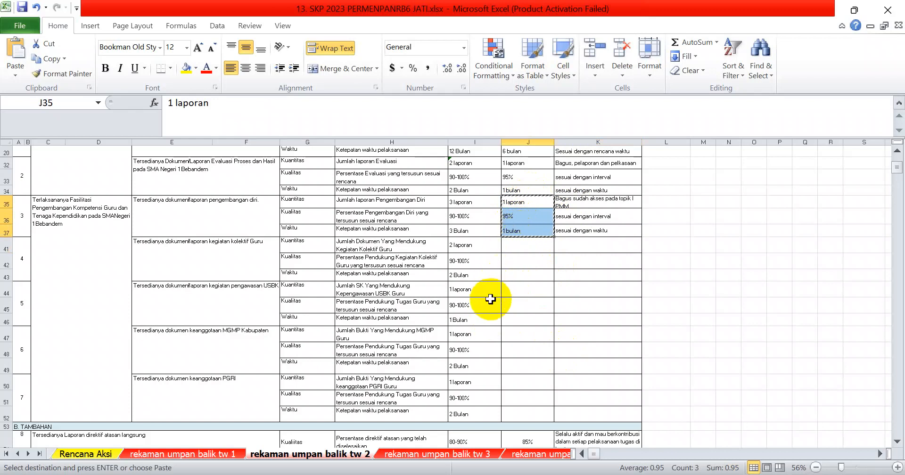
pyautogui.click(510, 290)
pyautogui.hotkey('ctrl', 'v')
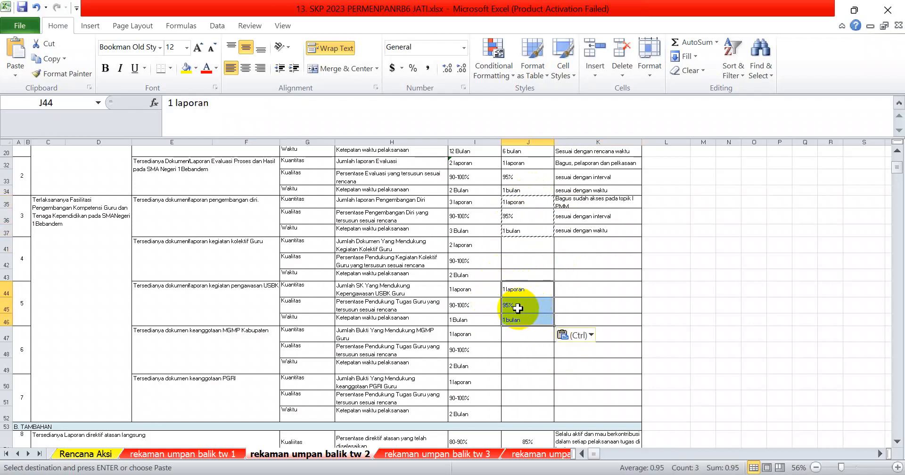
# Fill in work result 5's feedback with "Bagus, terlaksana dengan baik", "sesuai dengan interval" and "sesuai dengan waktu"
pyautogui.click(572, 291)
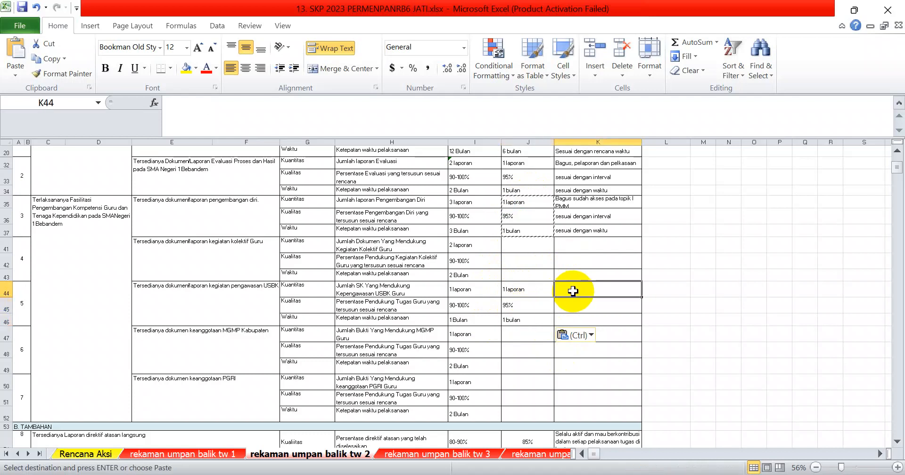
pyautogui.write('Bagus, t')
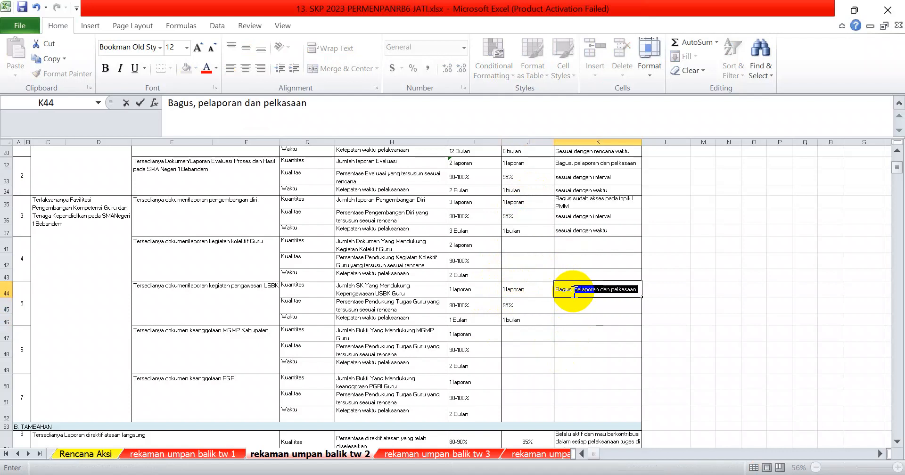
pyautogui.write('erlaksana dengan')
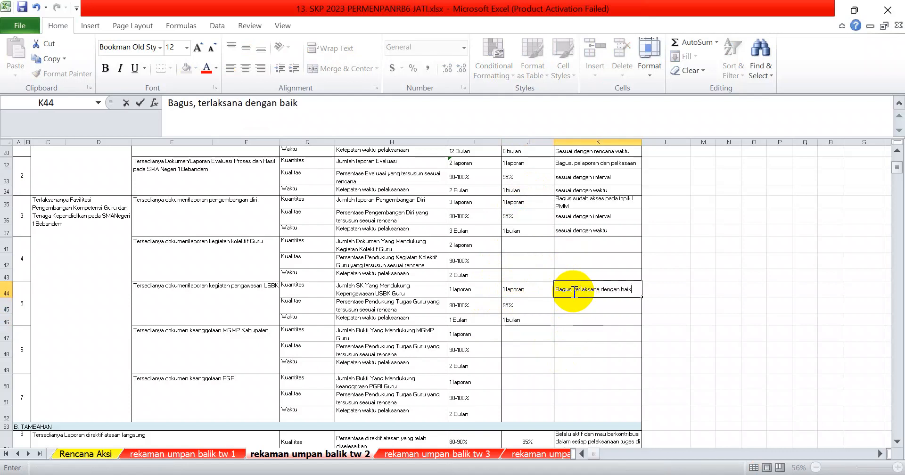
pyautogui.press('Return')
pyautogui.write('sesuai')
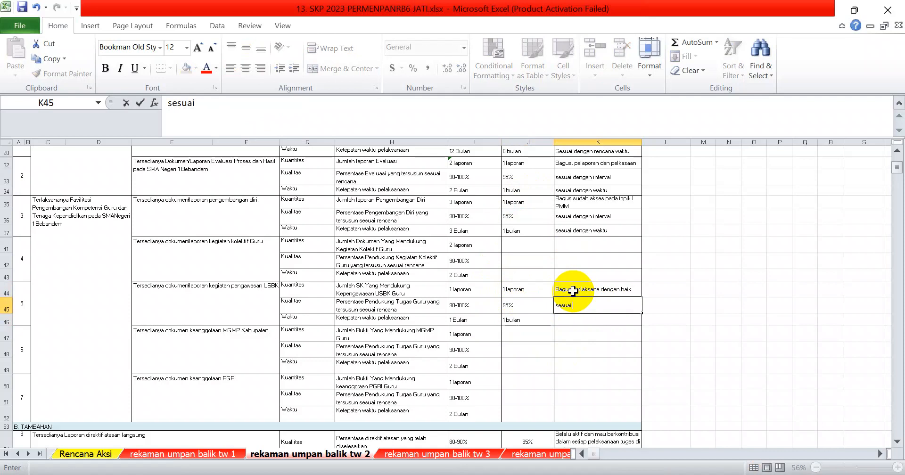
pyautogui.write(' dengan interval')
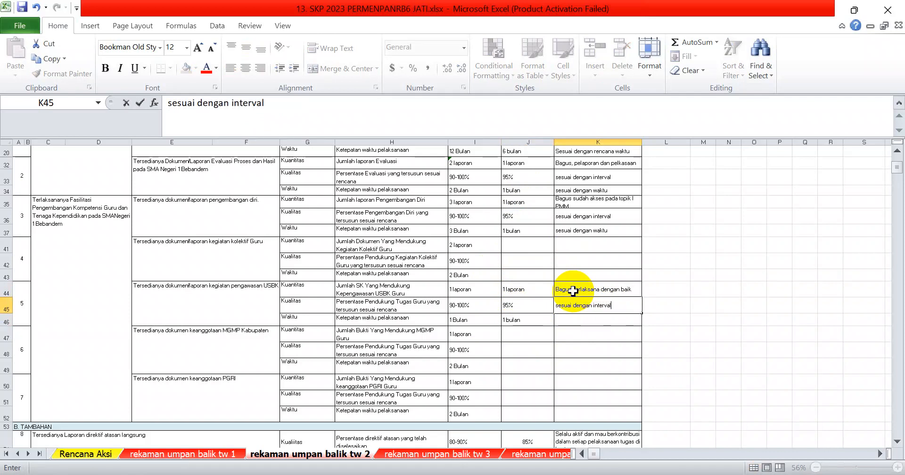
pyautogui.press('Return')
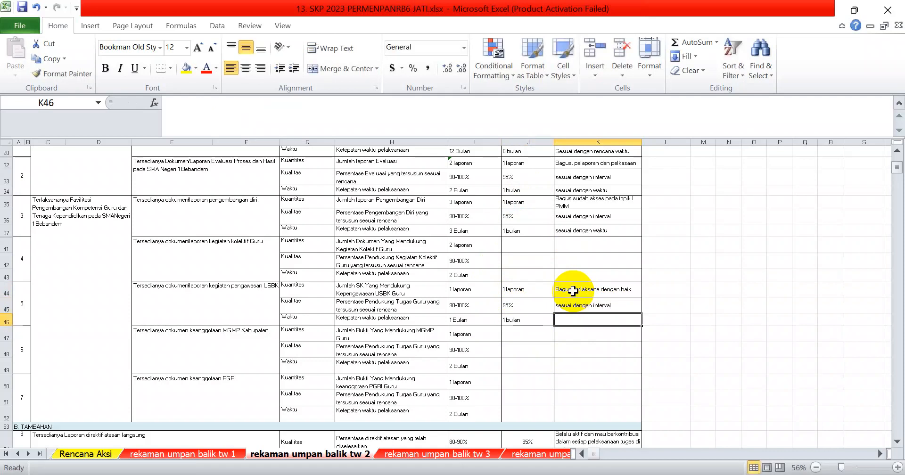
pyautogui.write('sesu')
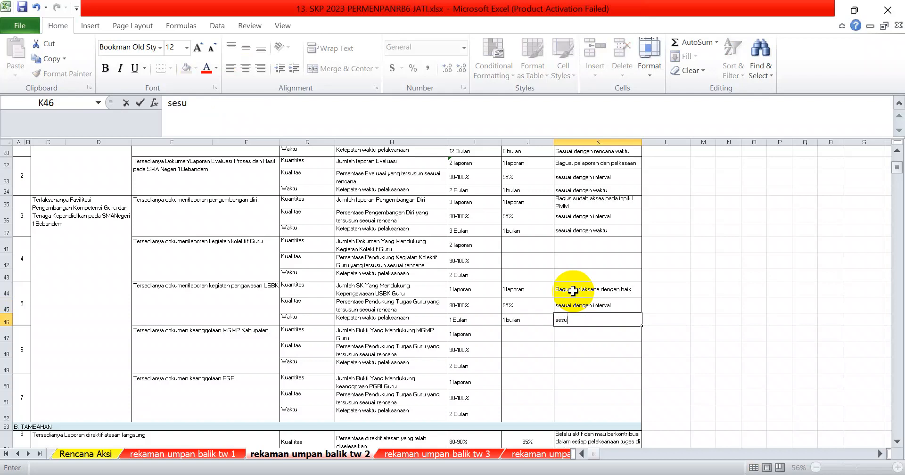
pyautogui.write('ai dengan waktu')
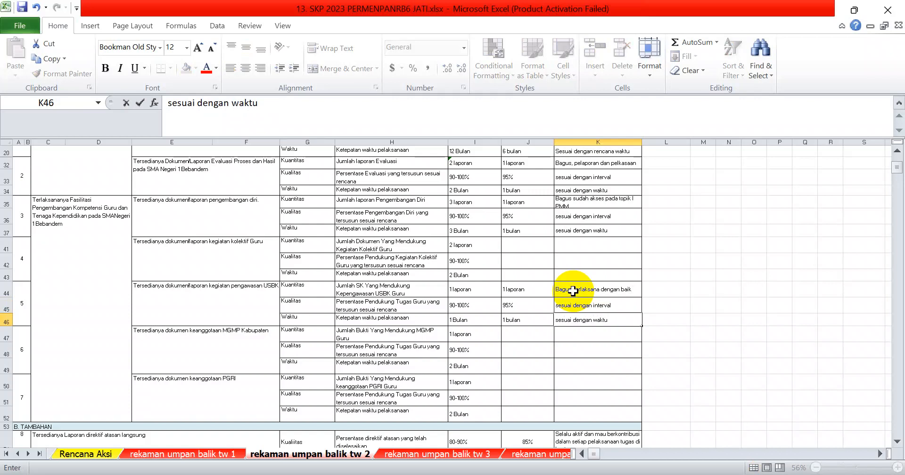
pyautogui.press('Return')
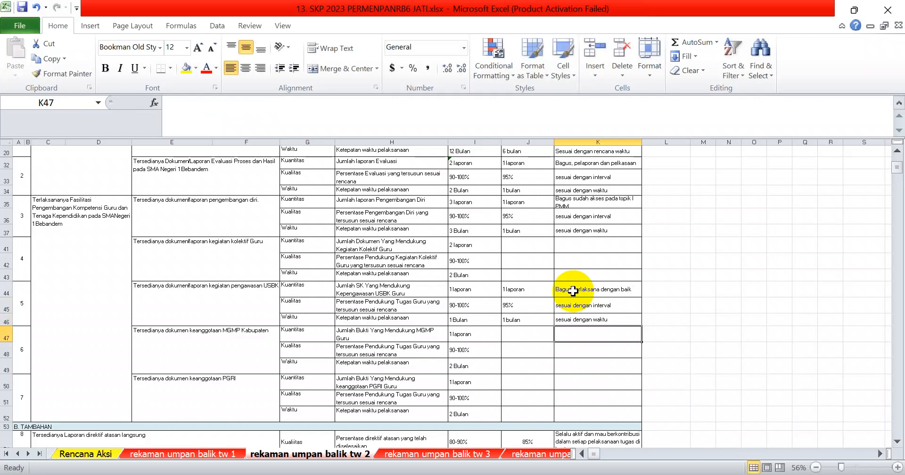
# Copy work result 5's three realisation values into work result 7, PGRI membership, and set its quality realisation to 100%
pyautogui.click(93, 456)
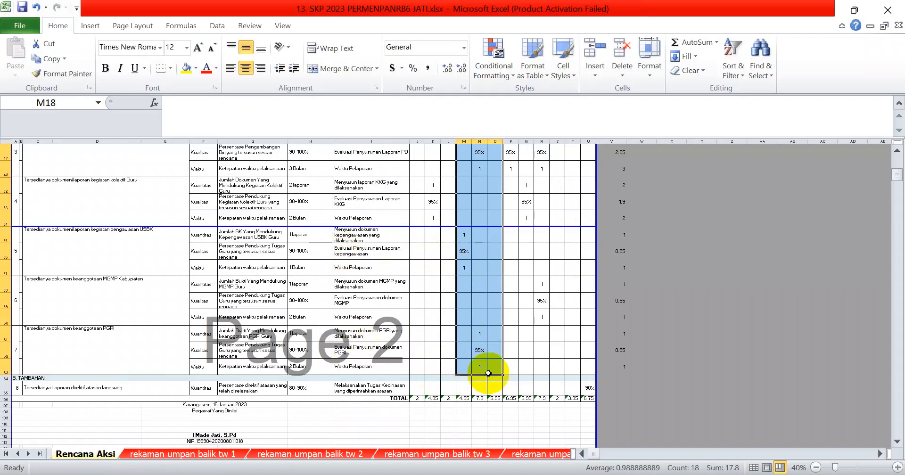
pyautogui.click(325, 454)
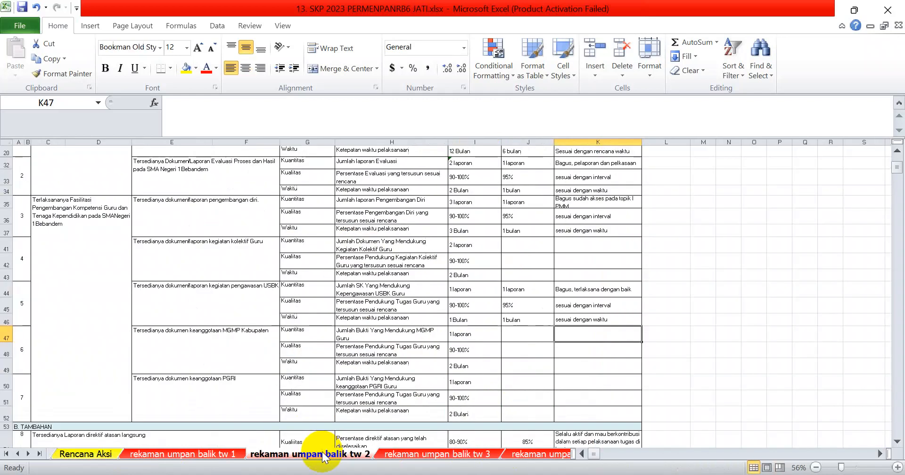
pyautogui.moveTo(513, 289); pyautogui.dragTo(514, 318)
pyautogui.hotkey('ctrl', 'c')
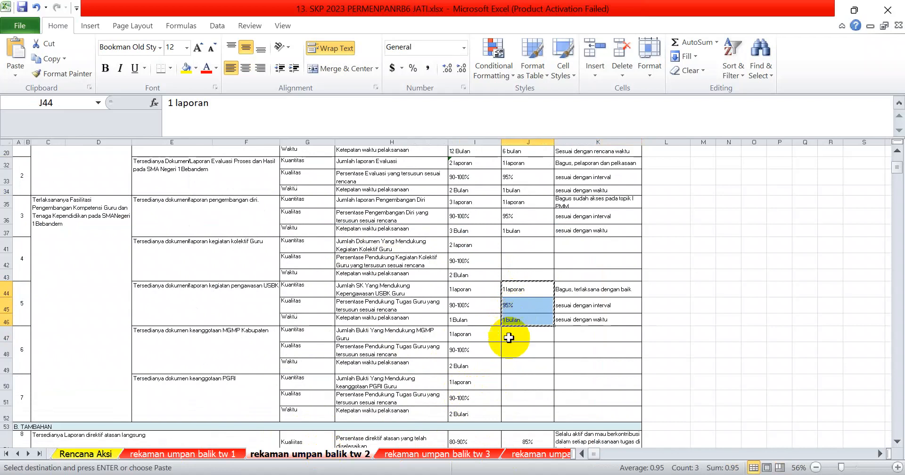
pyautogui.click(512, 379)
pyautogui.hotkey('ctrl', 'v')
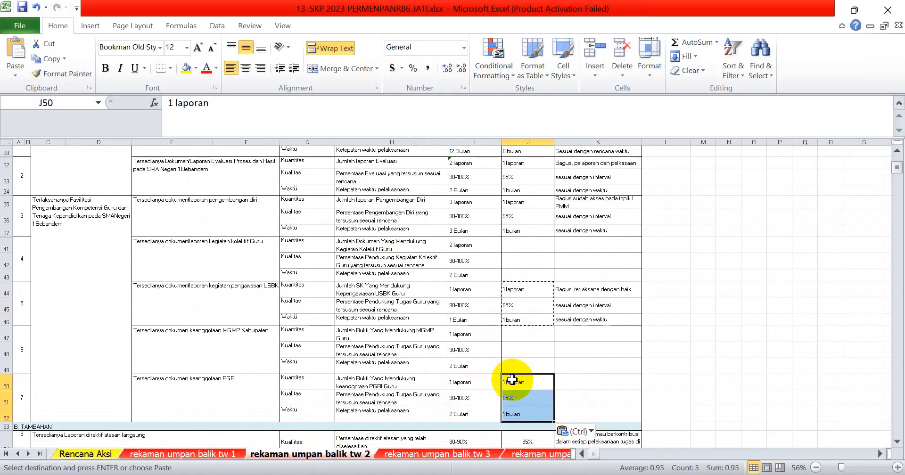
pyautogui.click(515, 398)
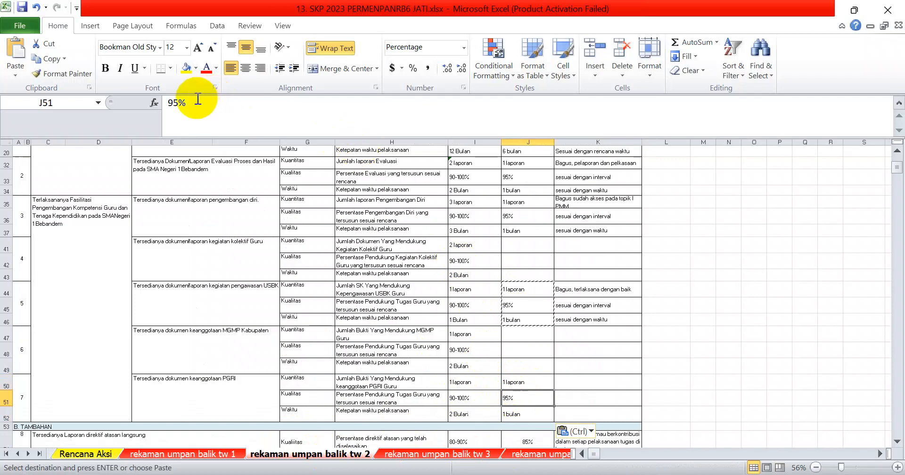
pyautogui.write('100')
pyautogui.press('Return')
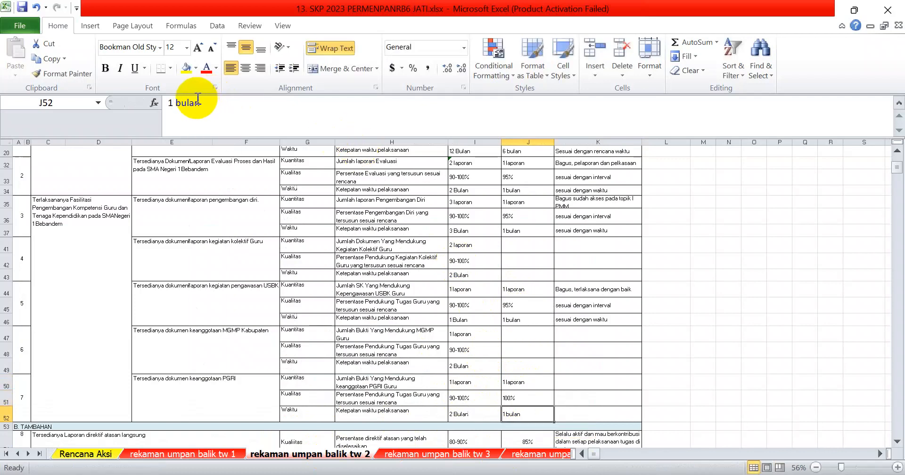
# Fill in work result 7's feedback with "Bagus, kartu sudah terupdate", "sesuai dengan ienterval" and "sesuai dengan waktu"
pyautogui.click(567, 383)
pyautogui.write('Bagus, ka')
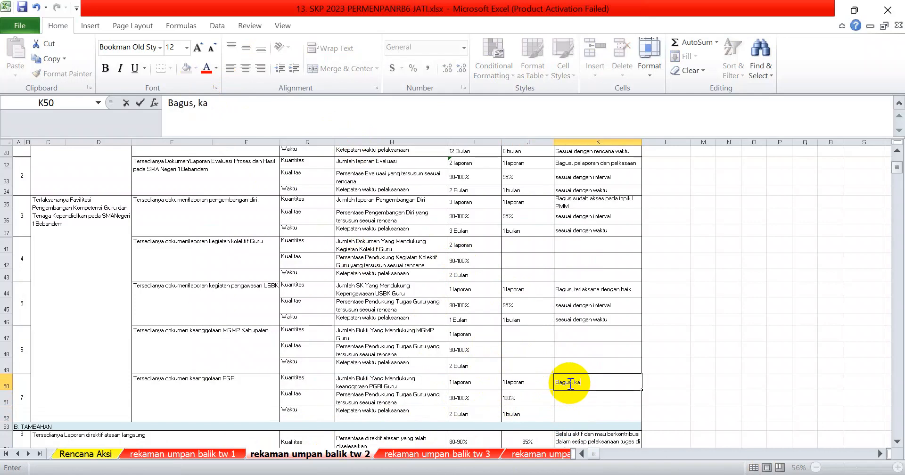
pyautogui.write('rtu sudah ')
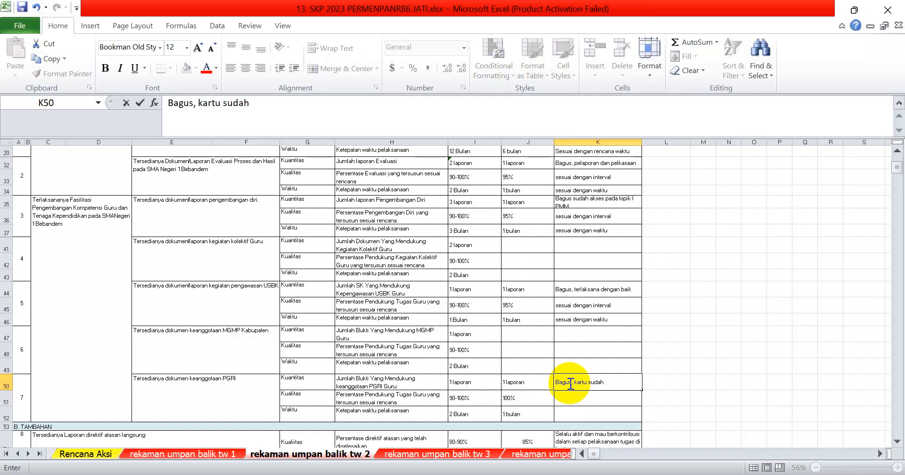
pyautogui.write('terupdate')
pyautogui.press('Return')
pyautogui.write('ses')
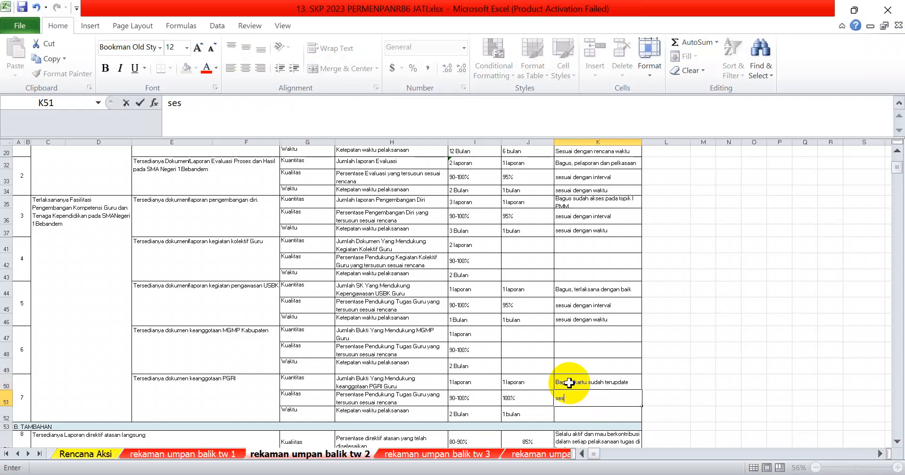
pyautogui.write('uai dengan ienterval')
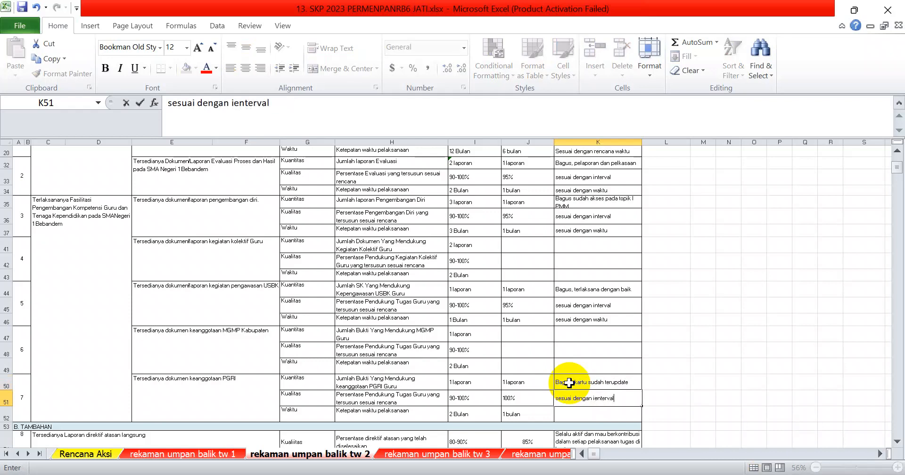
pyautogui.press('Return')
pyautogui.write('sesuai dengan waktu')
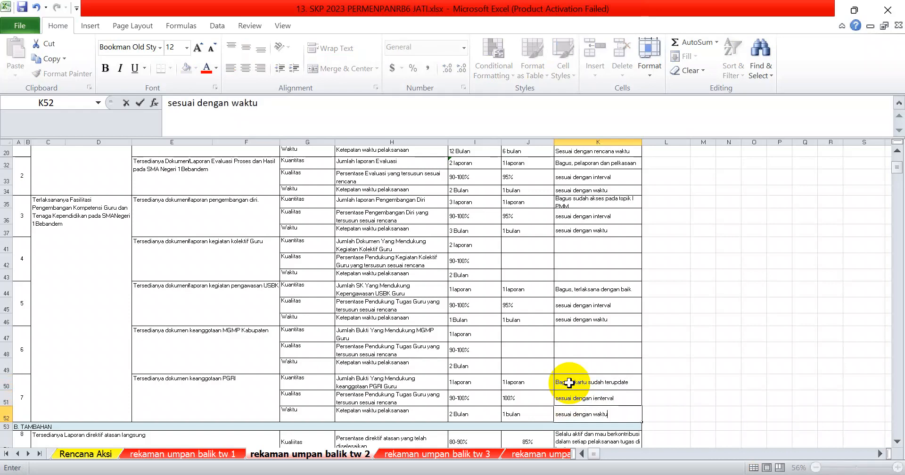
pyautogui.press('Return')
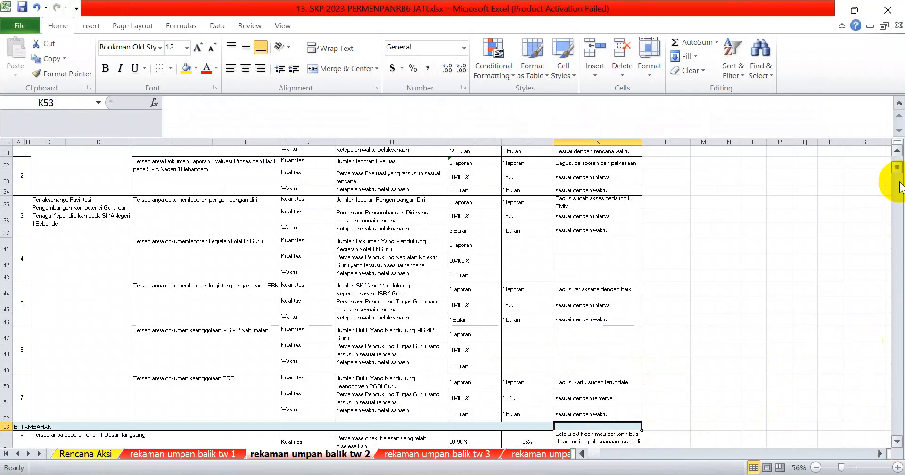
# Examine the targets for months 7 to 9 across all work results in the Rencana Aksi sheet
pyautogui.click(473, 456)
pyautogui.click(93, 460)
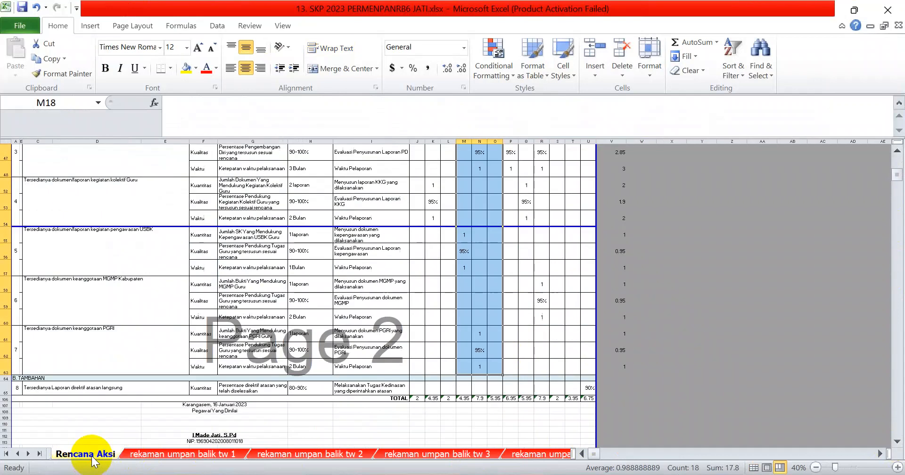
pyautogui.scroll(4, 897, 150)
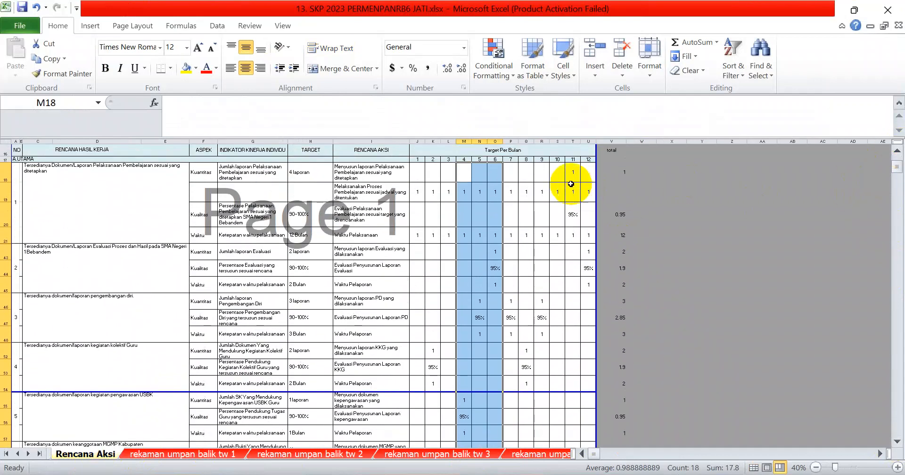
pyautogui.moveTo(508, 178); pyautogui.dragTo(540, 424)
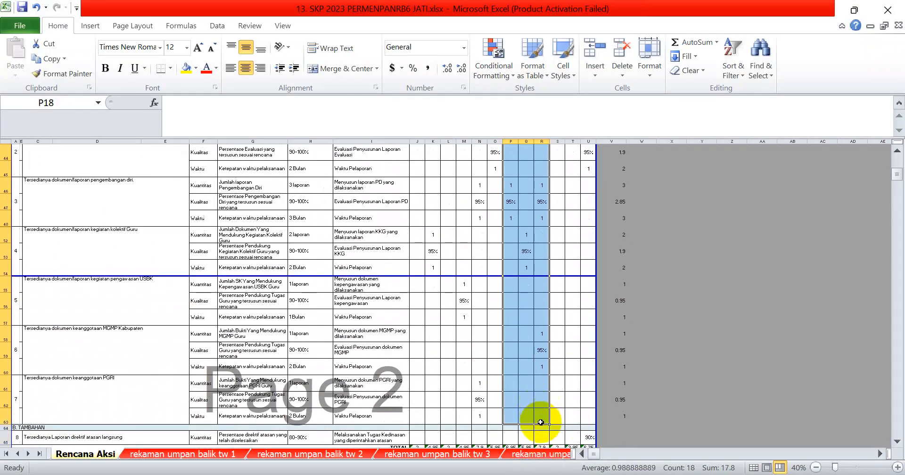
pyautogui.click(897, 152)
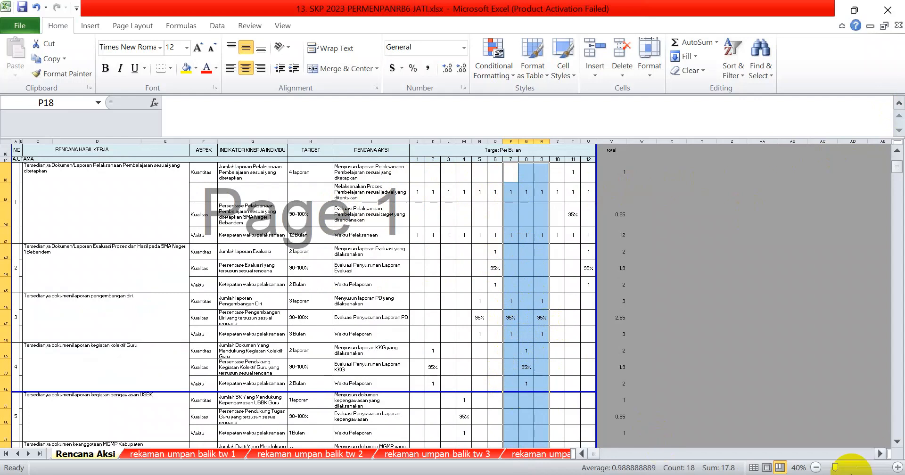
pyautogui.click(895, 443)
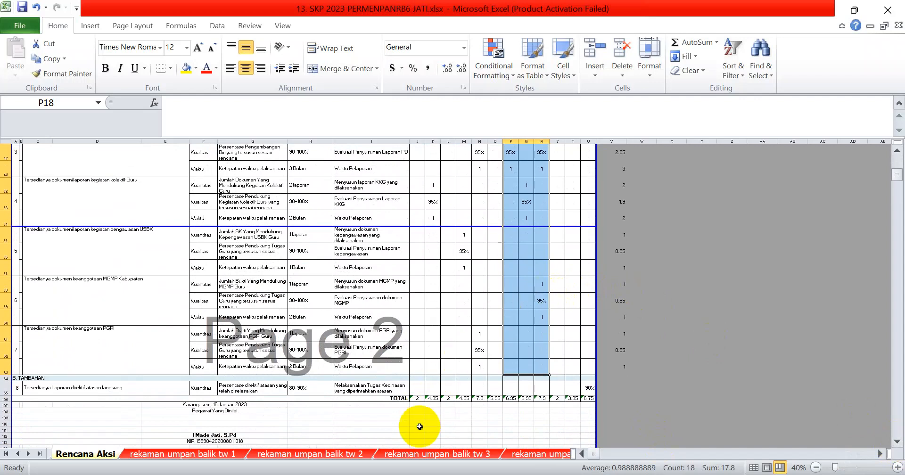
# In the tw 3 record sheet, change work result 1's quantity feedback to "Sudah menyelesaiakan laporan pelaksanaan pembelajaran, Pertahankan !"
pyautogui.click(437, 455)
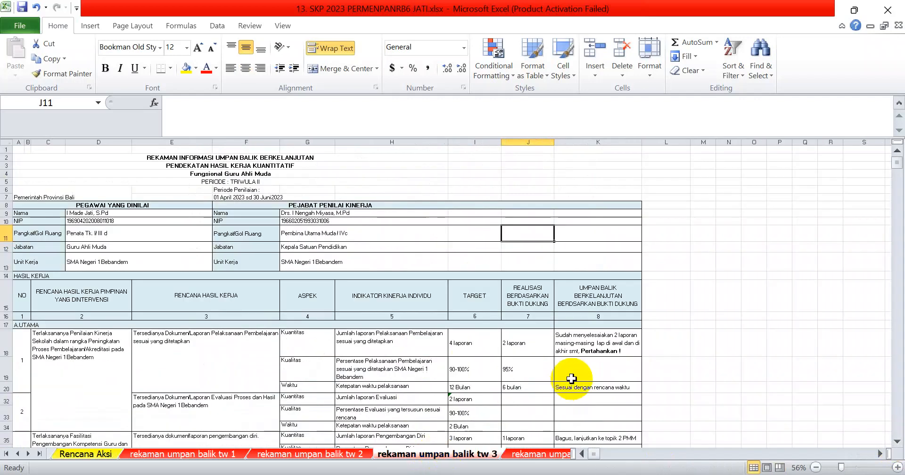
pyautogui.click(582, 344)
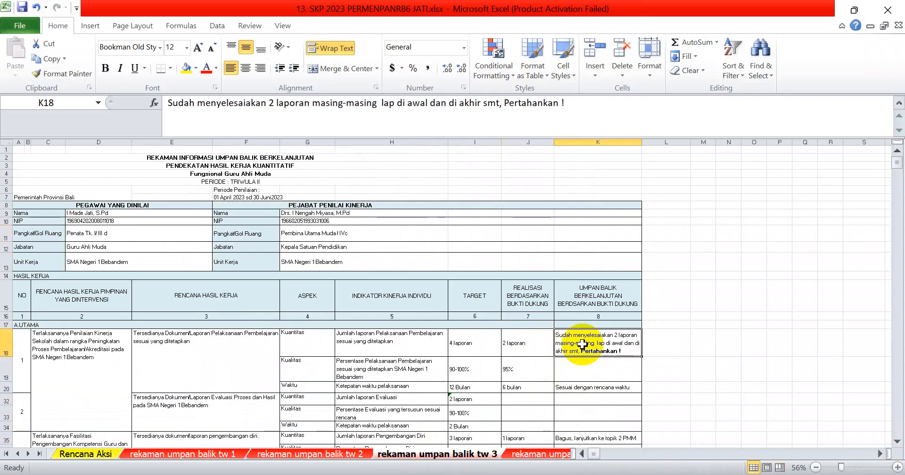
pyautogui.click(273, 106)
pyautogui.press('BackSpace')
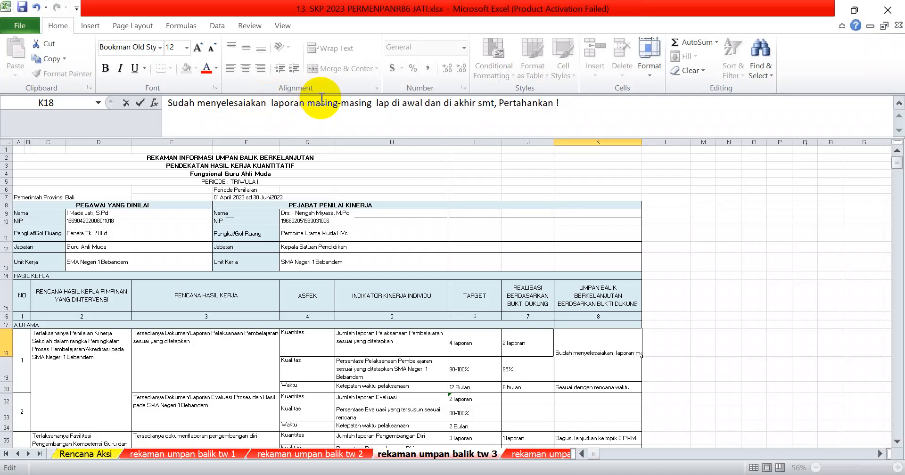
pyautogui.moveTo(307, 103); pyautogui.dragTo(493, 105)
pyautogui.write('pelaksanaan pembelajaran')
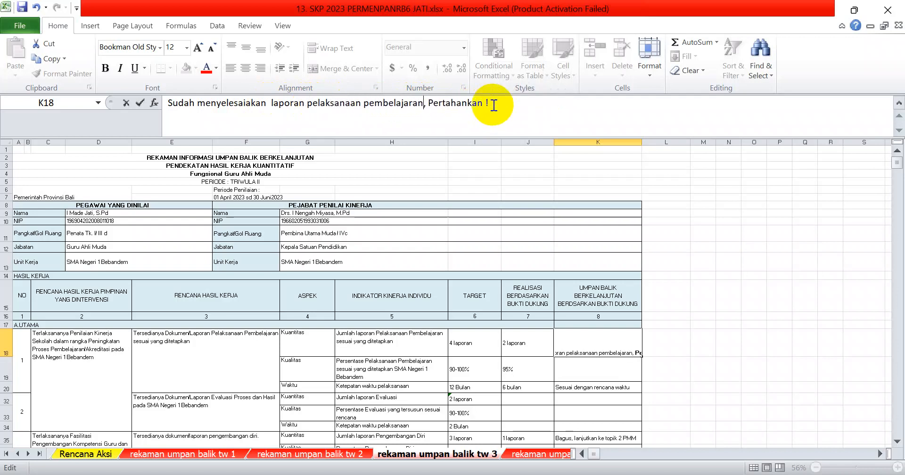
# Enter "sesuai dengan interval" as work result 1's quality feedback and set its time realisation to "3 bulan"
pyautogui.click(573, 374)
pyautogui.write('sesuai dengan ')
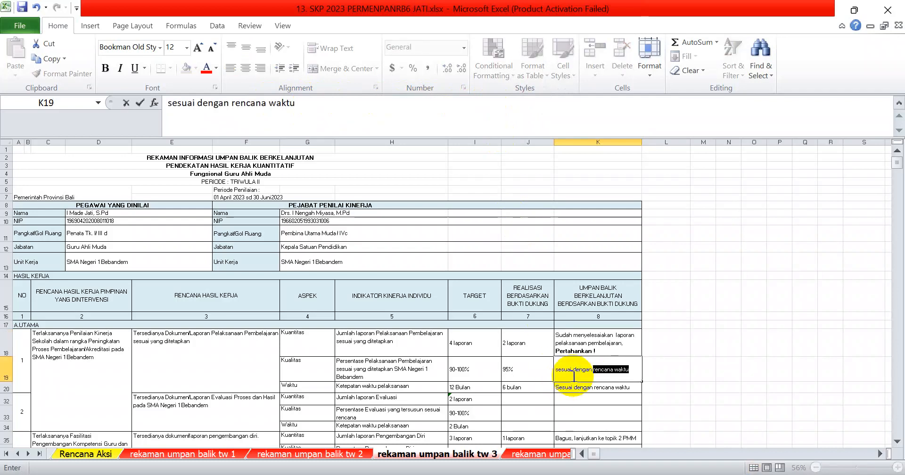
pyautogui.write('interval')
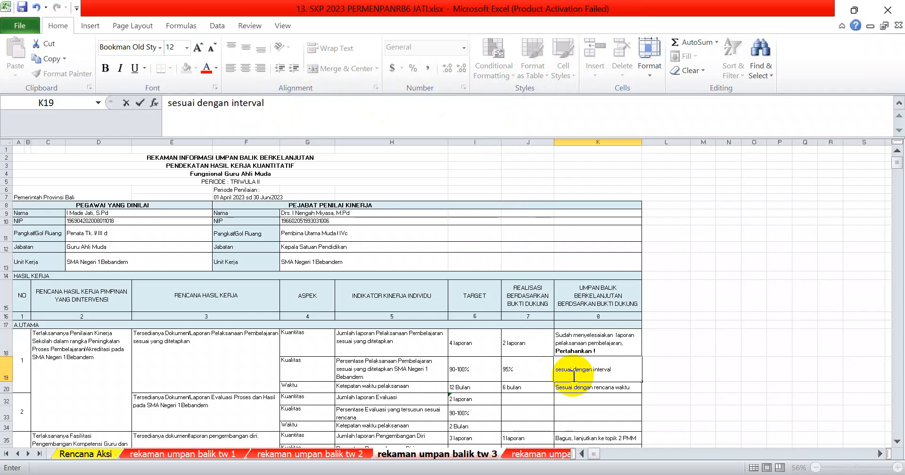
pyautogui.press('Return')
pyautogui.click(526, 387)
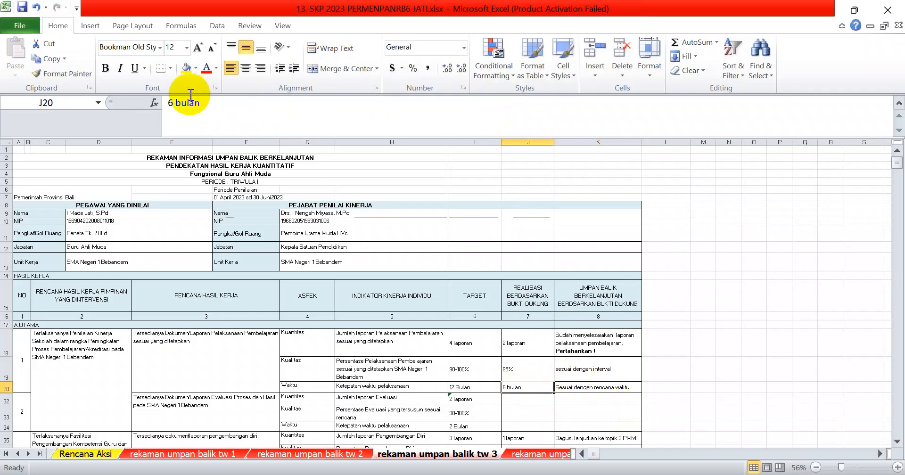
pyautogui.moveTo(173, 103); pyautogui.dragTo(124, 100)
pyautogui.write('3')
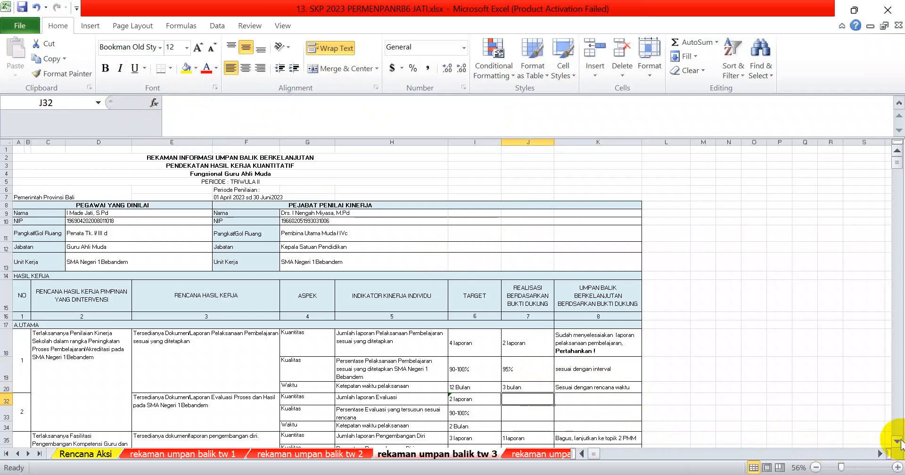
# Set work result 3's quantity realisation to "2 laporan" and its time realisation to "2 bulan"
pyautogui.click(897, 442)
pyautogui.click(897, 442)
pyautogui.click(897, 442)
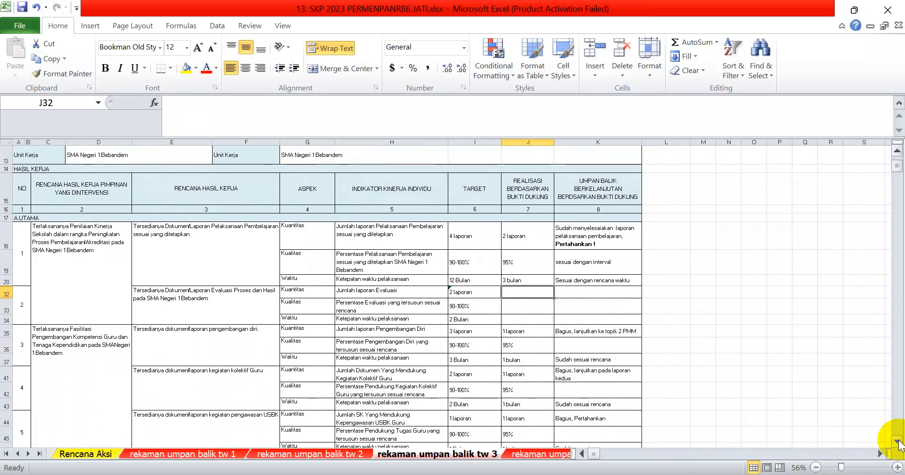
pyautogui.click(511, 332)
pyautogui.click(172, 103)
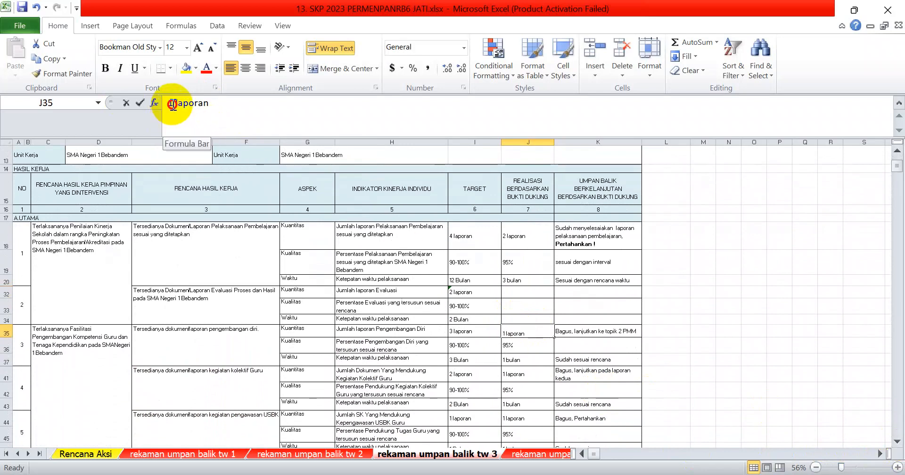
pyautogui.press('Delete')
pyautogui.write('2')
pyautogui.press('Return')
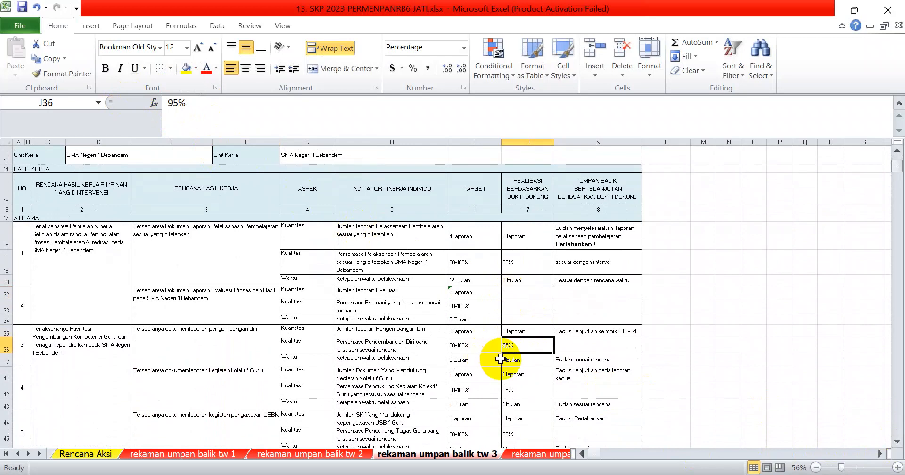
pyautogui.click(500, 359)
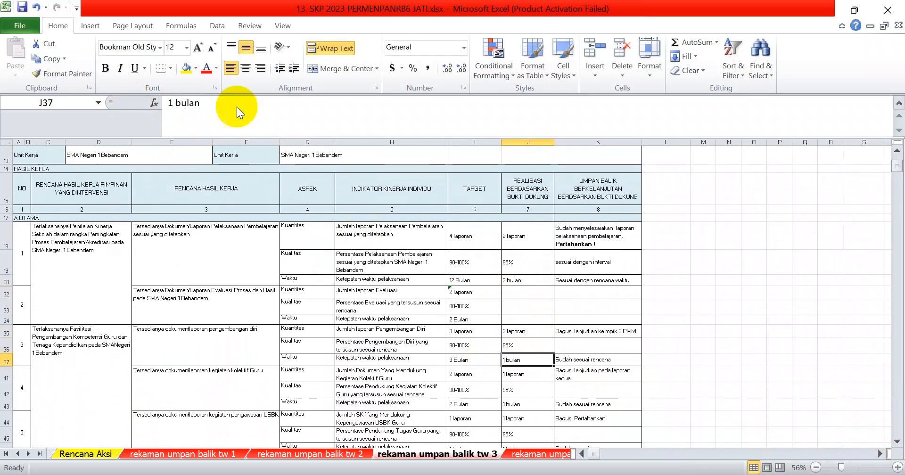
pyautogui.doubleClick(169, 103)
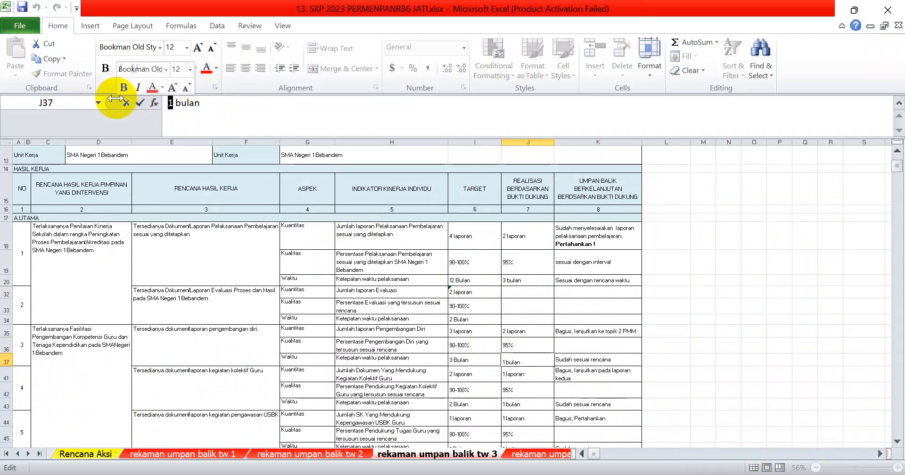
pyautogui.write('2')
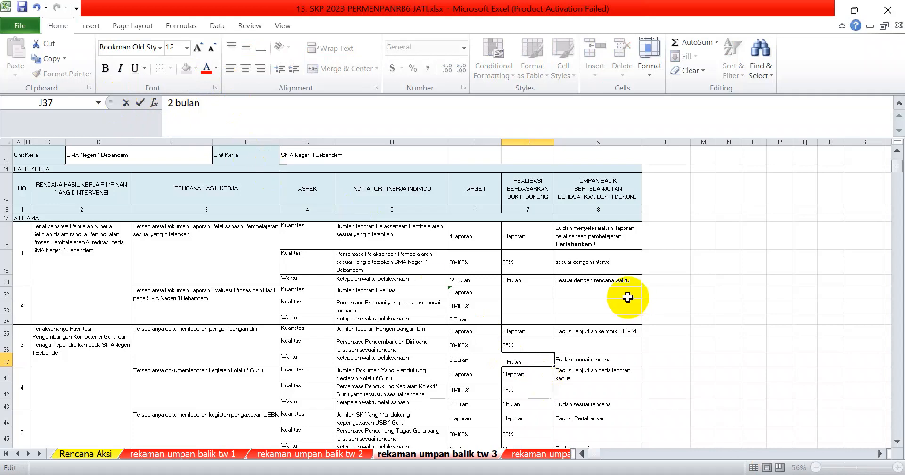
# Fill in work result 2's feedback with "Bagus, lanjutkan", "sesuai dengan interval" and "sesuai dengan waktu"
pyautogui.click(591, 290)
pyautogui.write('Bagus, lan')
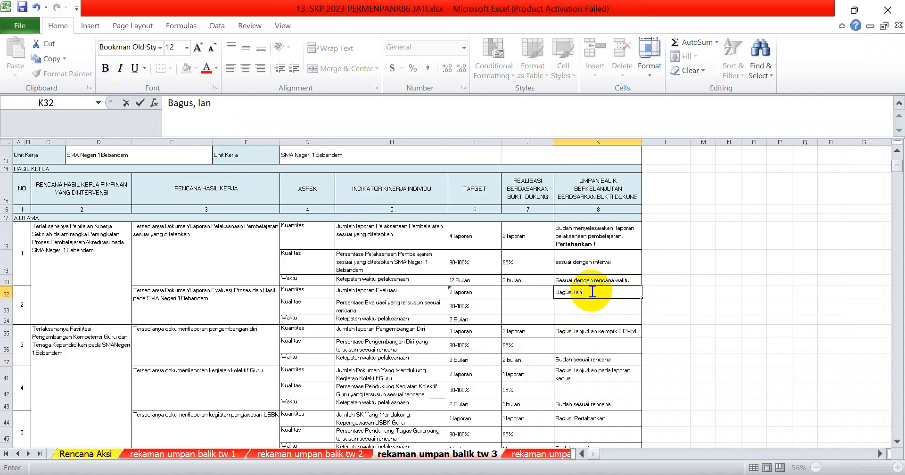
pyautogui.write('jutkan')
pyautogui.press('Return')
pyautogui.write('sesuai dengan inter')
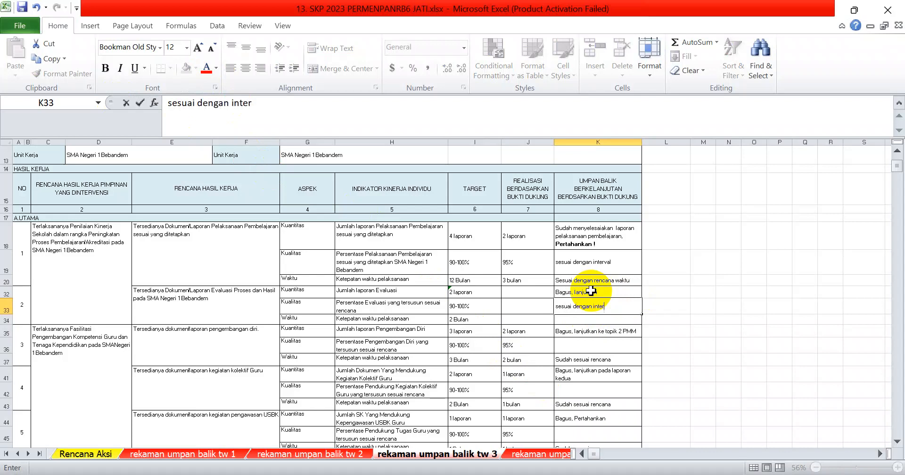
pyautogui.press('Return')
pyautogui.write('sesuai dengan waktu')
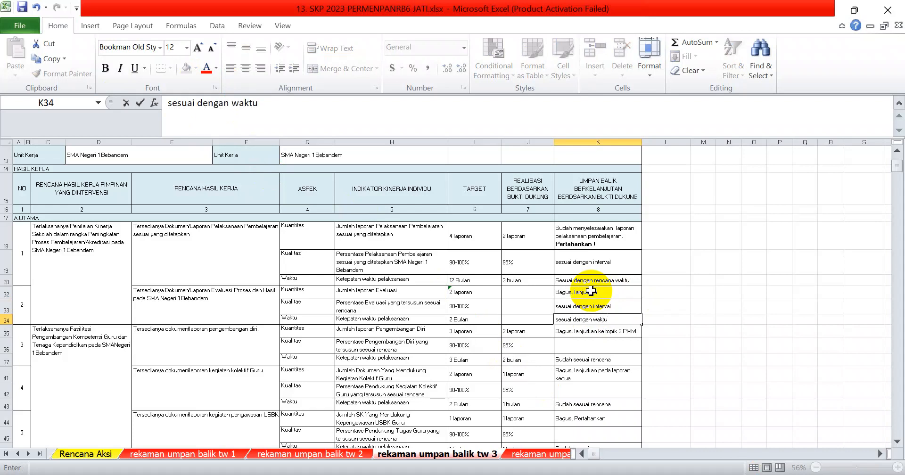
pyautogui.click(533, 366)
pyautogui.click(521, 292)
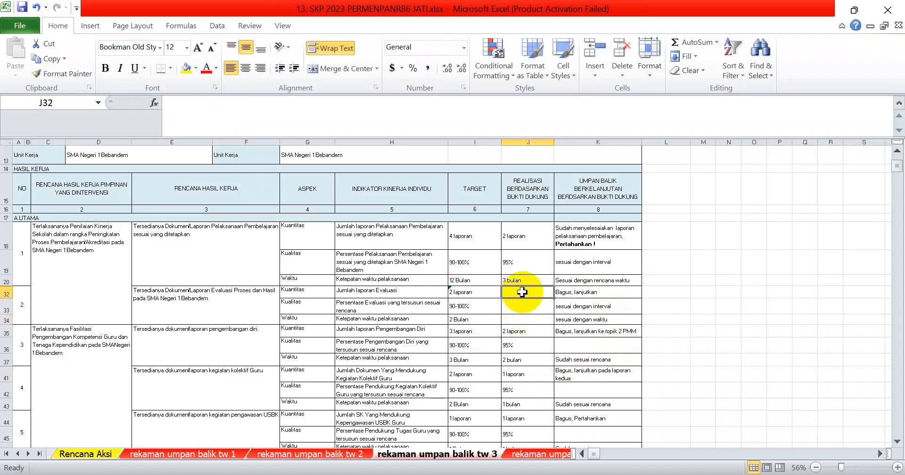
pyautogui.write('2 laporan')
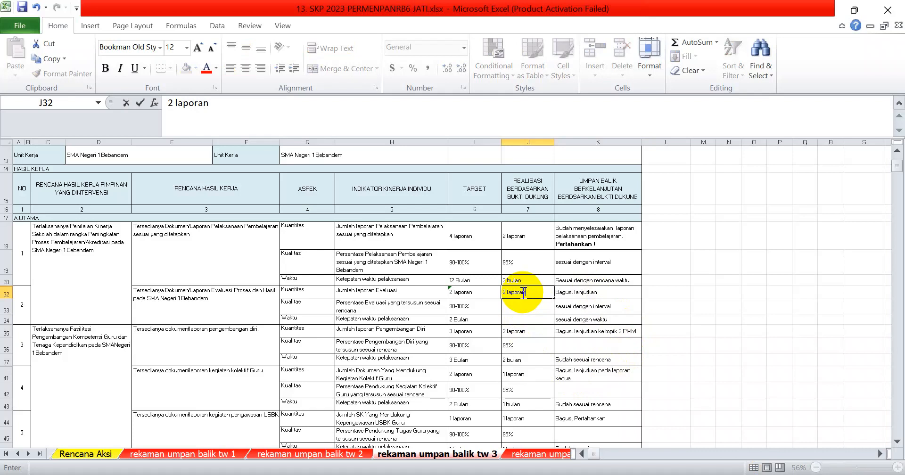
pyautogui.press('Return')
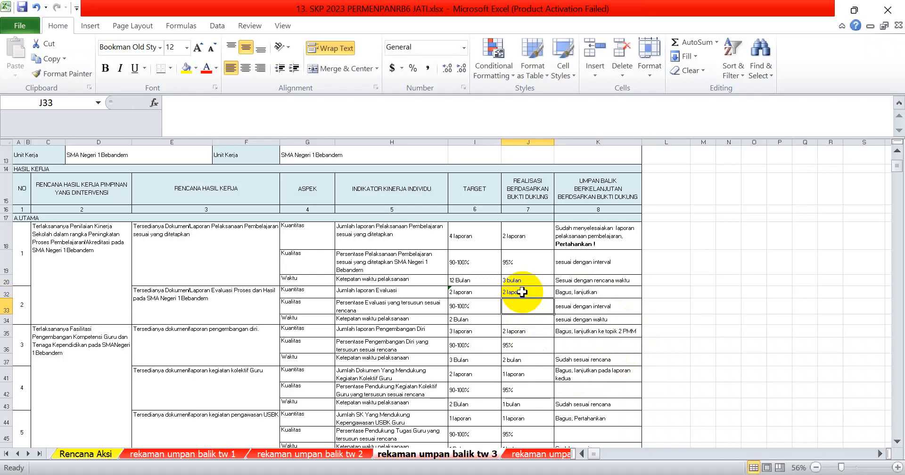
pyautogui.write('90')
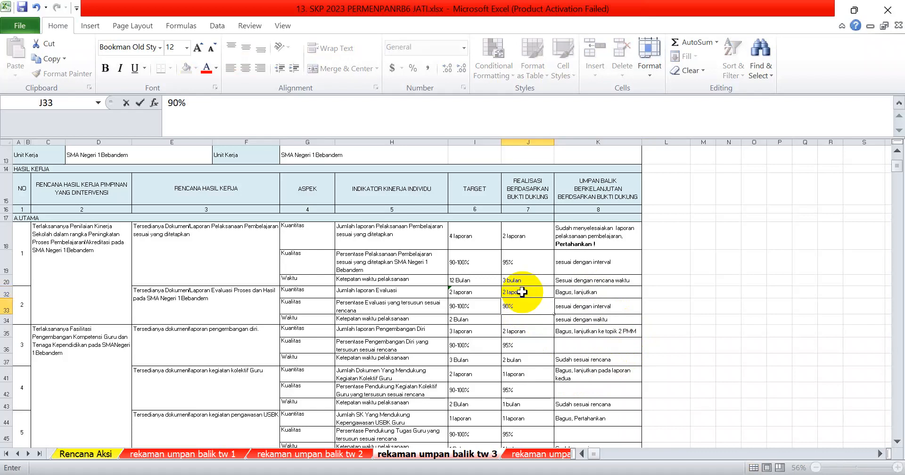
pyautogui.press('Return')
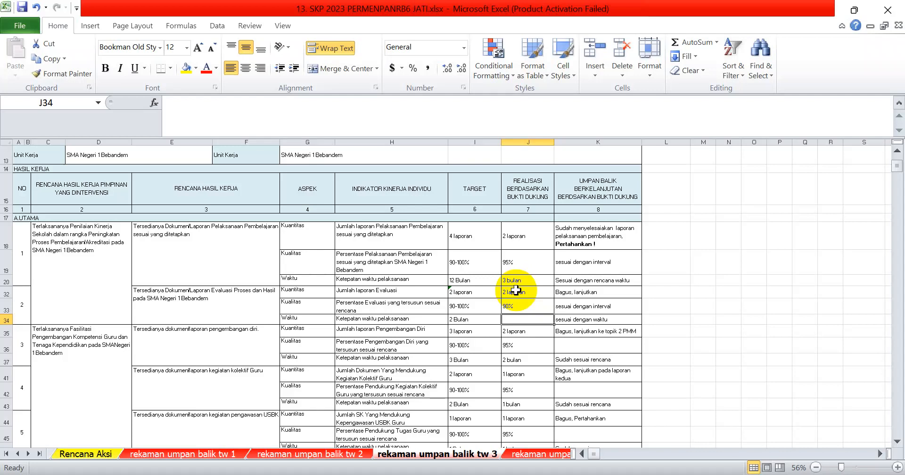
# Clear all of work result 2's realisation and feedback entries in the tw 3 record sheet
pyautogui.moveTo(516, 290); pyautogui.dragTo(604, 321)
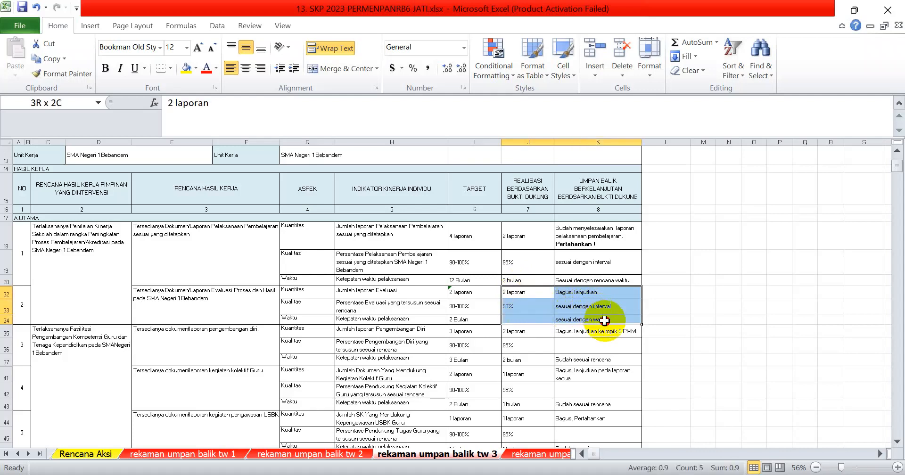
pyautogui.press('Delete')
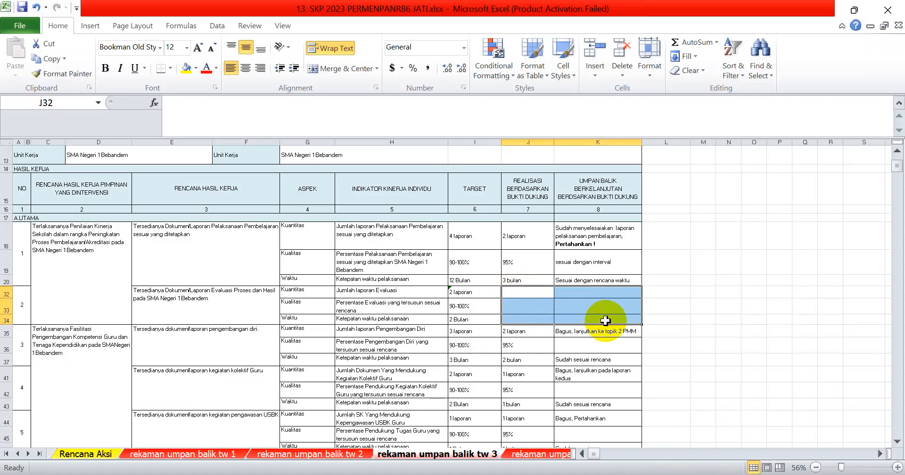
# Enter "sesuai dengan interval" as the quality feedback for work results 3 and 4
pyautogui.click(586, 348)
pyautogui.write('sesuai')
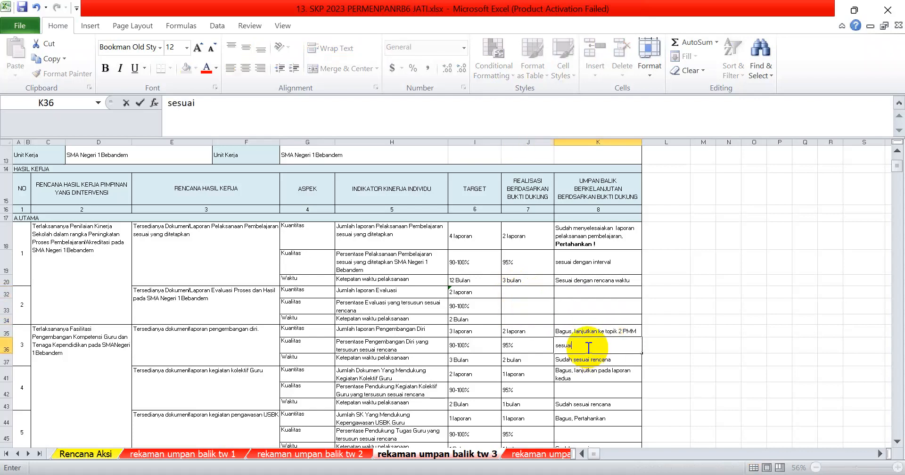
pyautogui.write(' dengan interval')
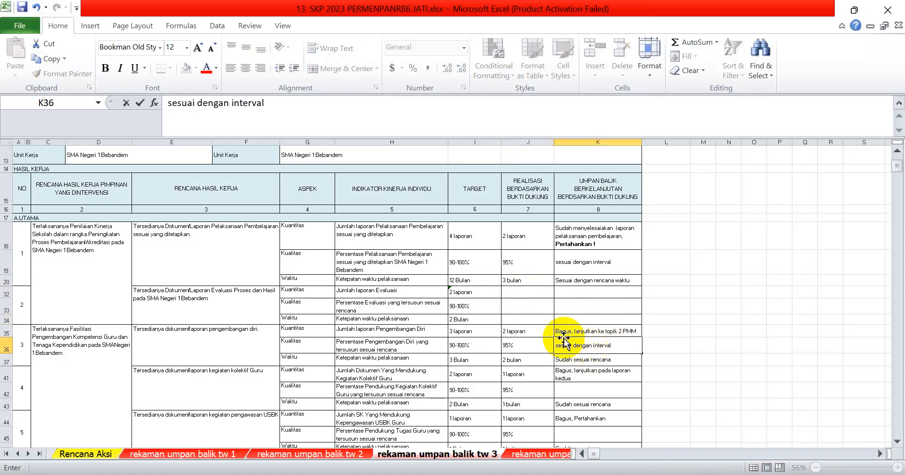
pyautogui.click(592, 376)
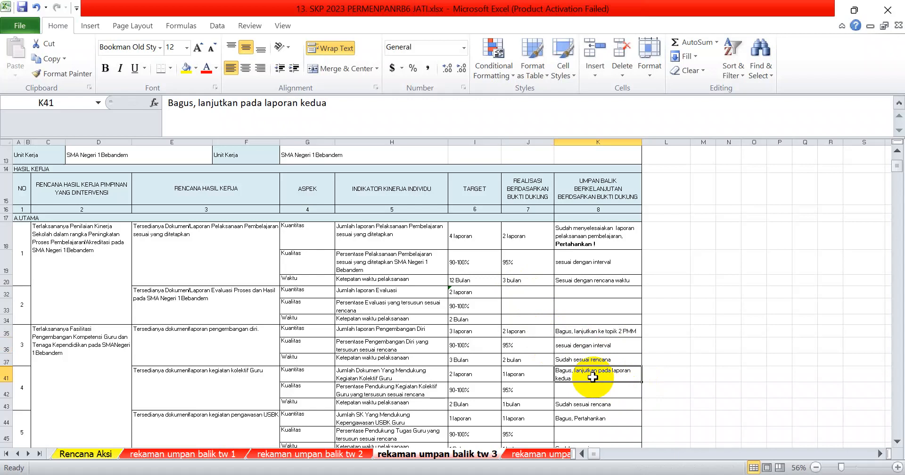
pyautogui.click(523, 374)
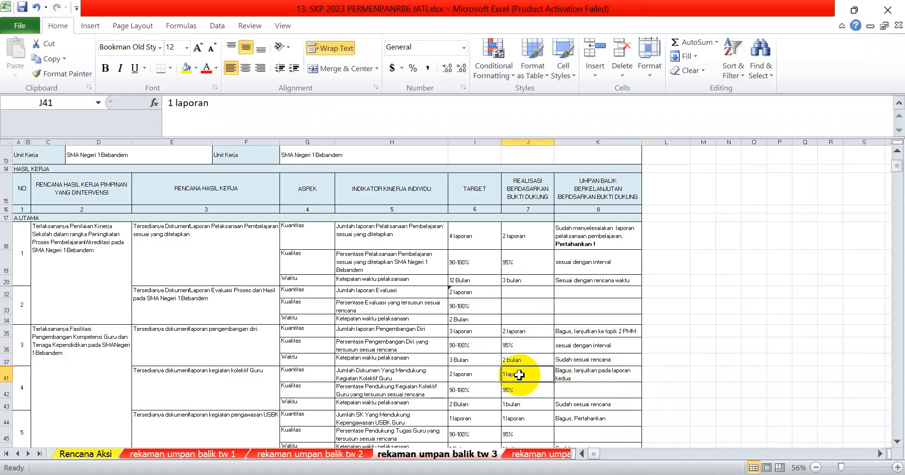
pyautogui.click(565, 393)
pyautogui.write('sesuai')
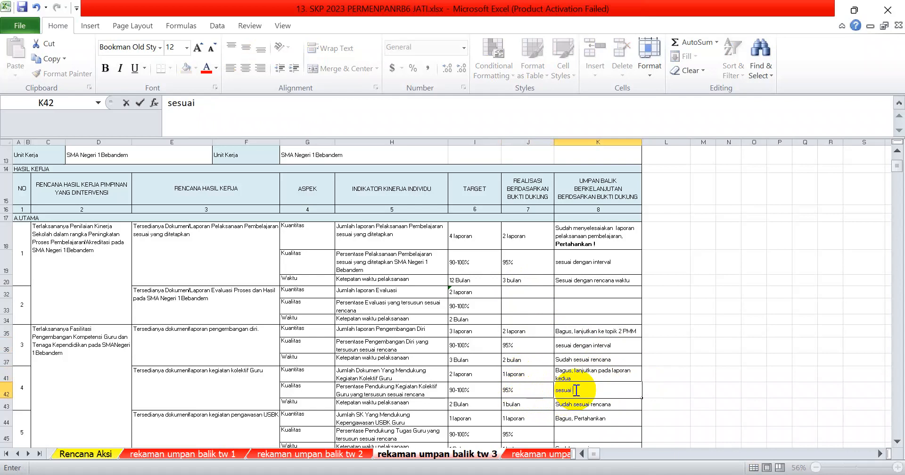
pyautogui.write(' dengan inter')
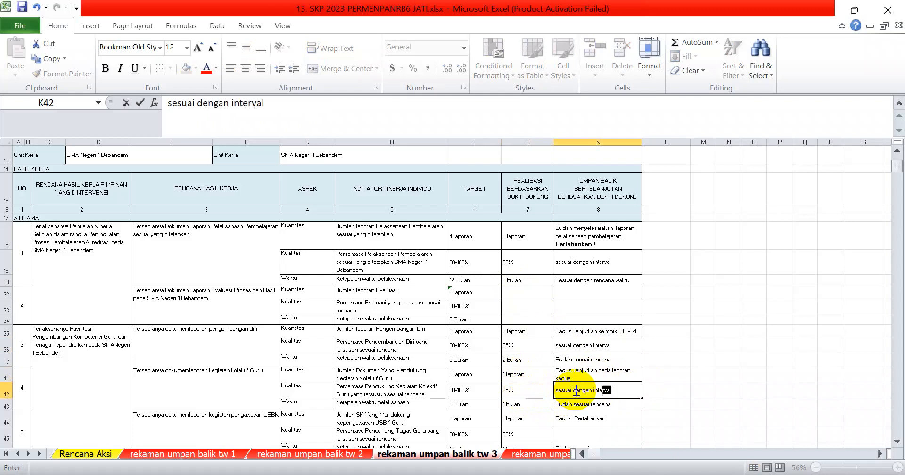
pyautogui.press('Return')
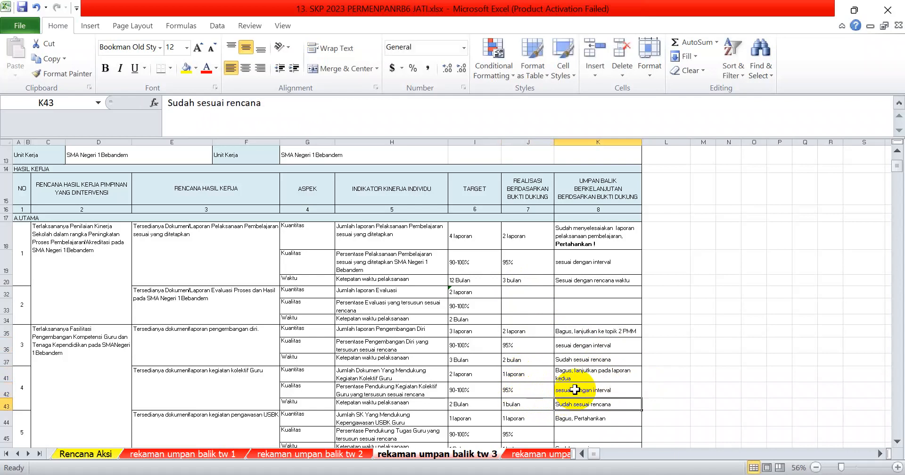
# Clear the realisation and feedback entries of work result 5, the USBK supervision report
pyautogui.click(896, 442)
pyautogui.click(896, 442)
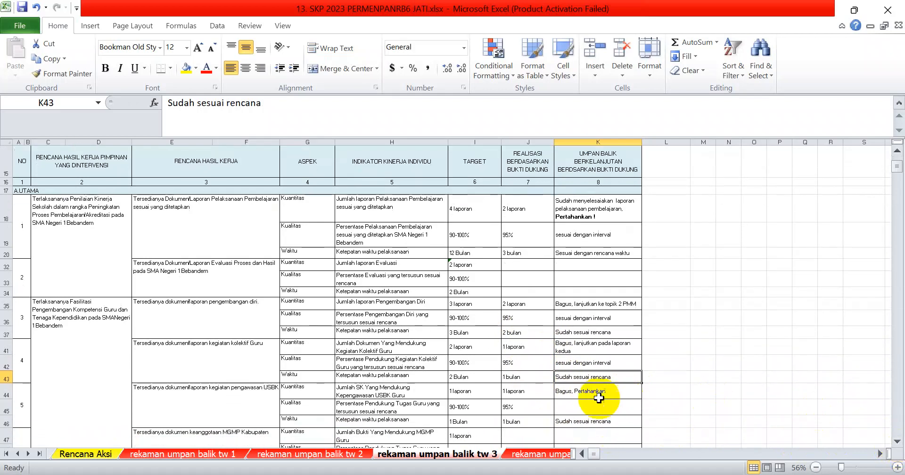
pyautogui.click(525, 390)
pyautogui.moveTo(525, 390); pyautogui.dragTo(604, 422)
pyautogui.press('Delete')
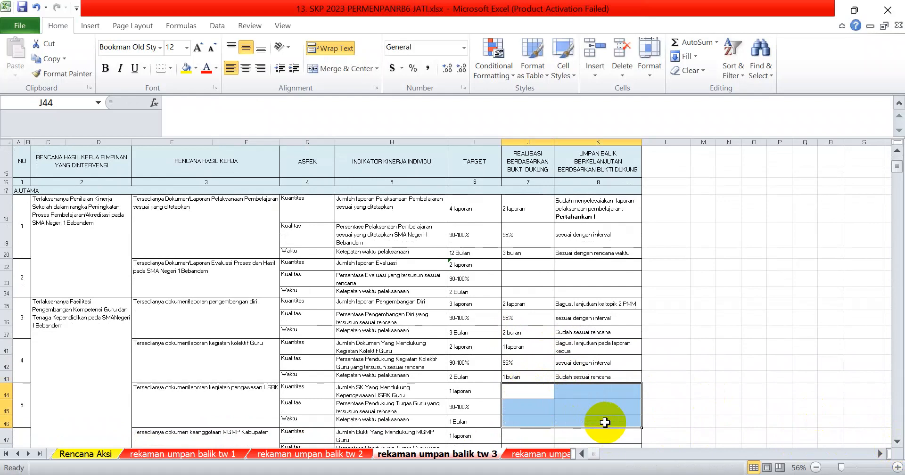
# Check the Rencana Aksi monthly targets and move work result 7's realisation and feedback entries to work result 6 in the tw 3 sheet
pyautogui.click(897, 441)
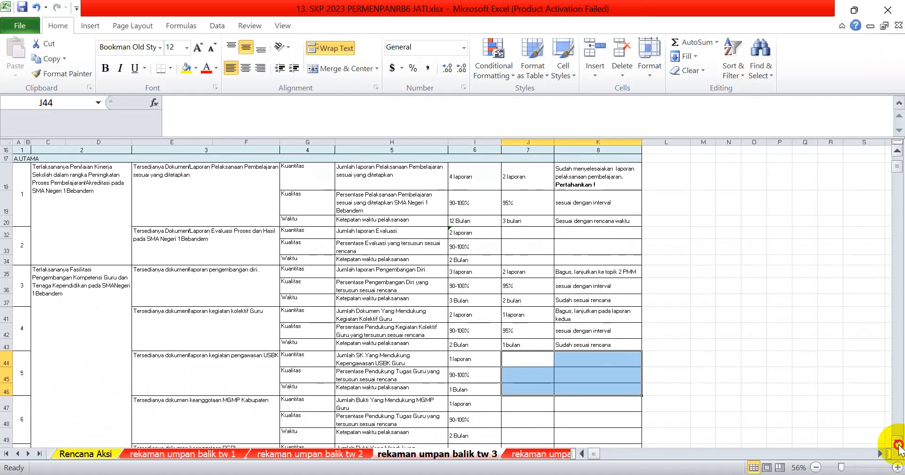
pyautogui.click(897, 441)
pyautogui.click(897, 441)
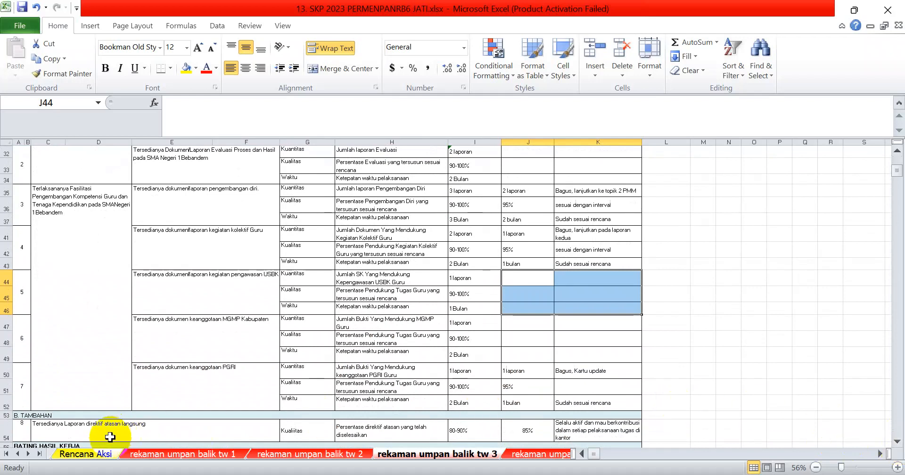
pyautogui.click(106, 455)
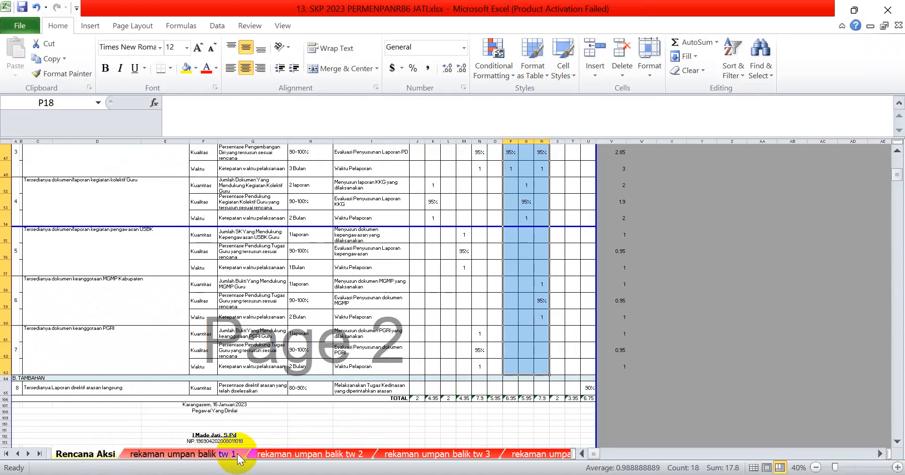
pyautogui.click(399, 455)
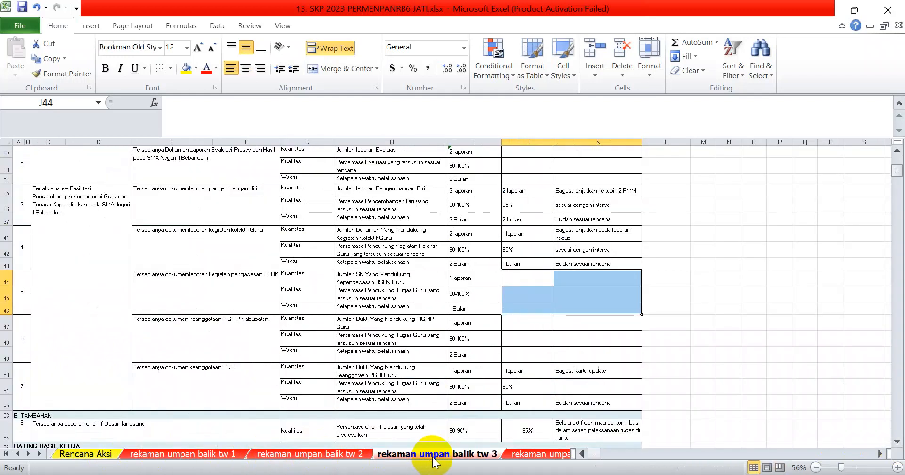
pyautogui.moveTo(532, 370); pyautogui.dragTo(600, 403)
pyautogui.hotkey('ctrl', 'c')
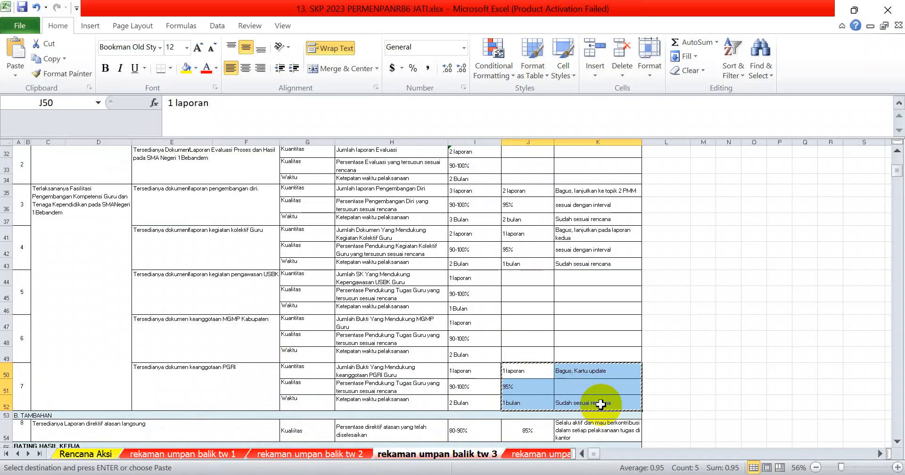
pyautogui.click(540, 320)
pyautogui.hotkey('ctrl', 'v')
pyautogui.moveTo(523, 371); pyautogui.dragTo(638, 402)
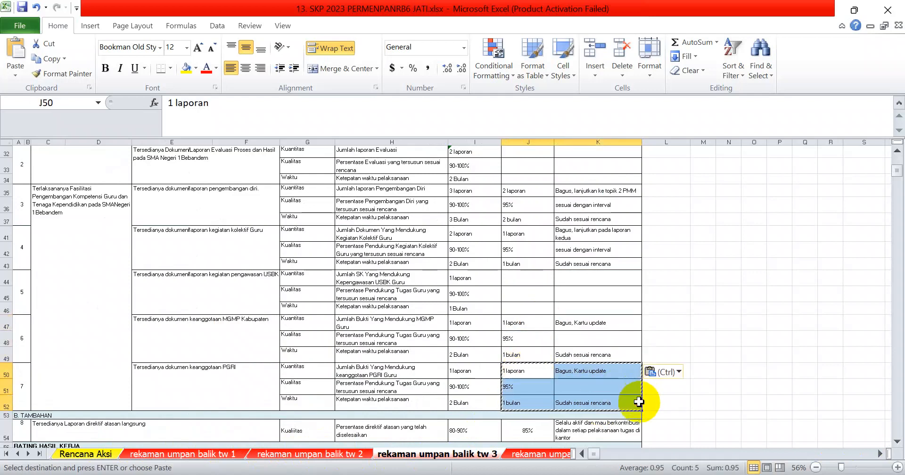
pyautogui.press('Delete')
# Change work result 6's quantity feedback to "Bagus, sebagi anggota MGMP Kabupaten"
pyautogui.click(585, 323)
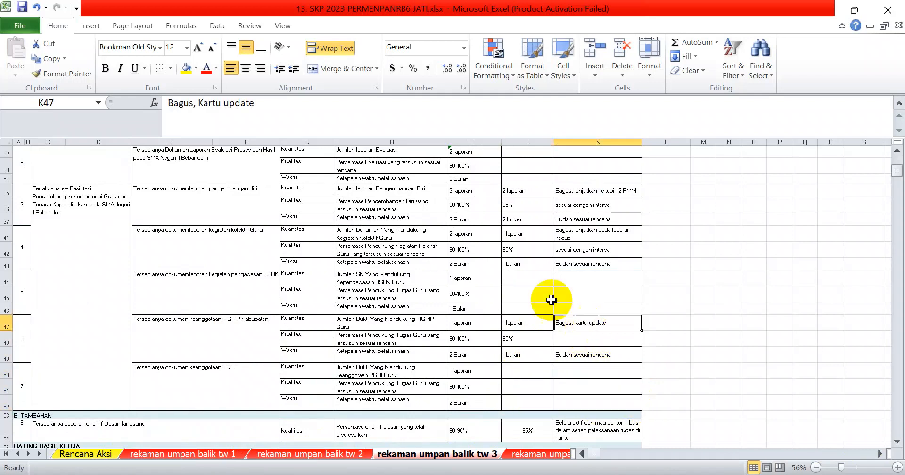
pyautogui.moveTo(201, 100); pyautogui.dragTo(283, 112)
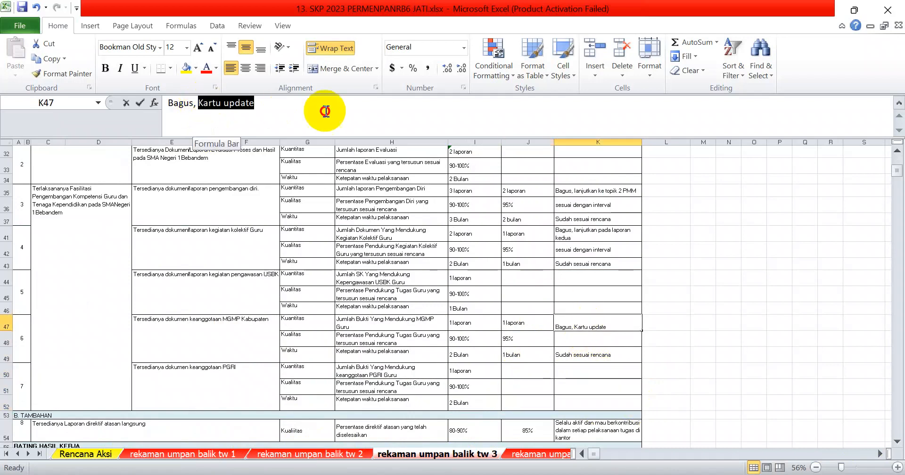
pyautogui.write('s, sebagi')
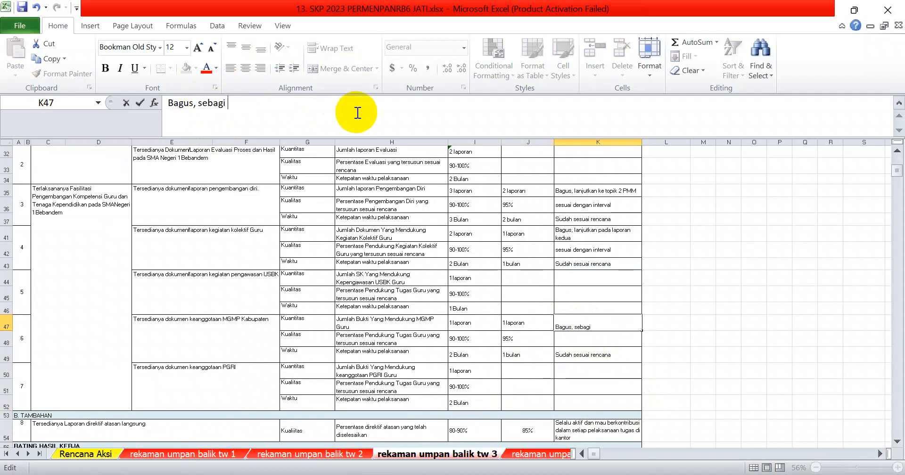
pyautogui.write(' anggota MGMP Kabupaten')
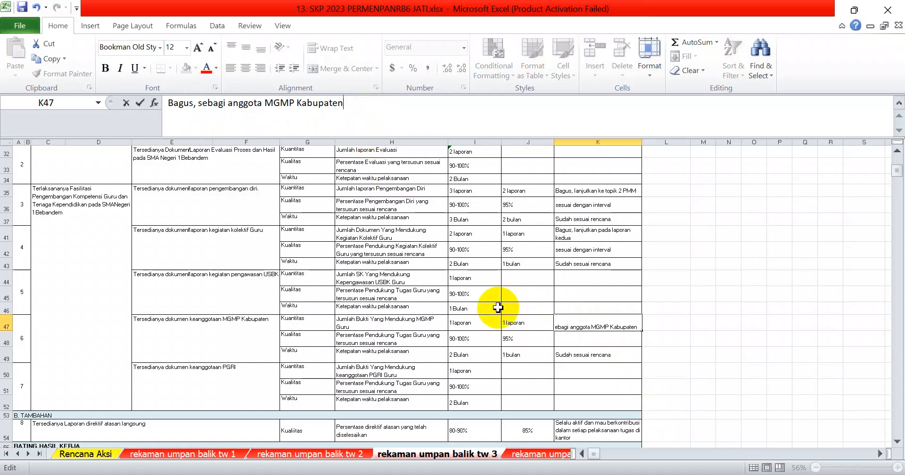
pyautogui.press('Return')
# Enter "sesuai dengan interval" as work result 6's quality feedback and set its quality realisation to 100%
pyautogui.write('sesua')
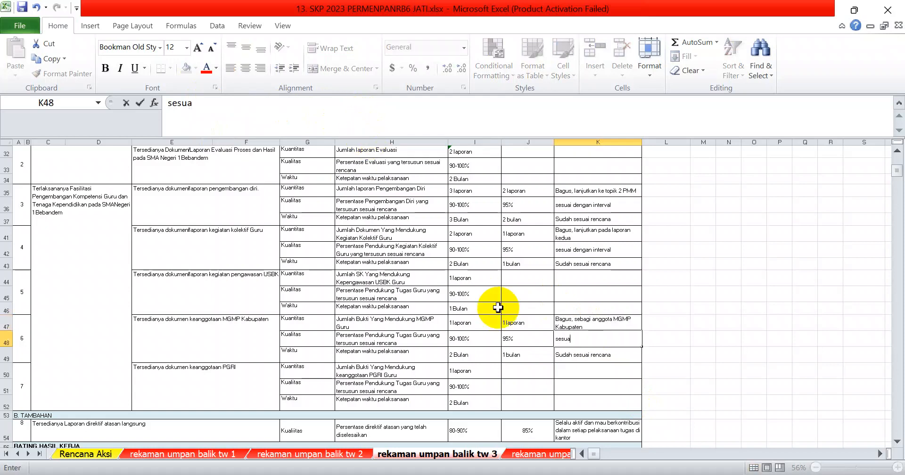
pyautogui.write('i dengan interval')
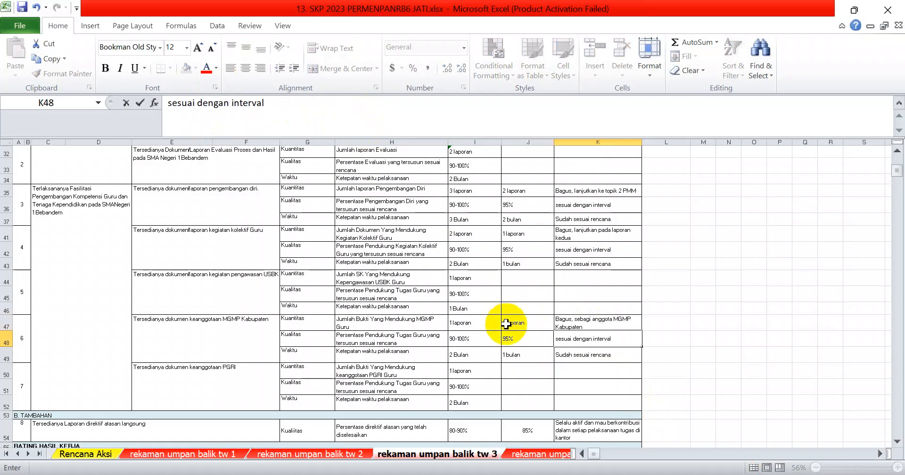
pyautogui.click(558, 387)
pyautogui.click(526, 338)
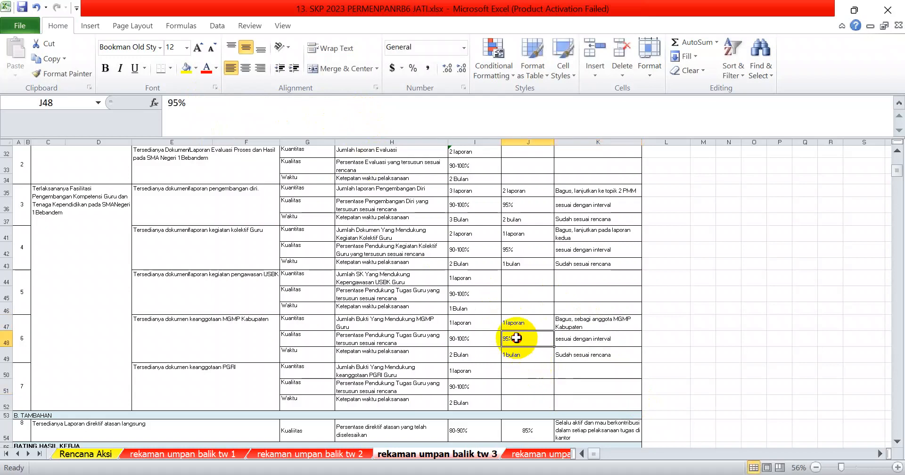
pyautogui.write('100')
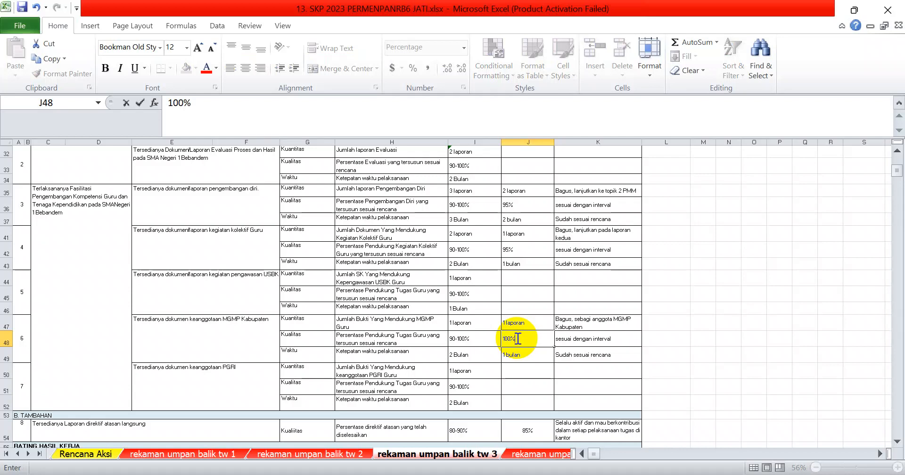
pyautogui.press('Return')
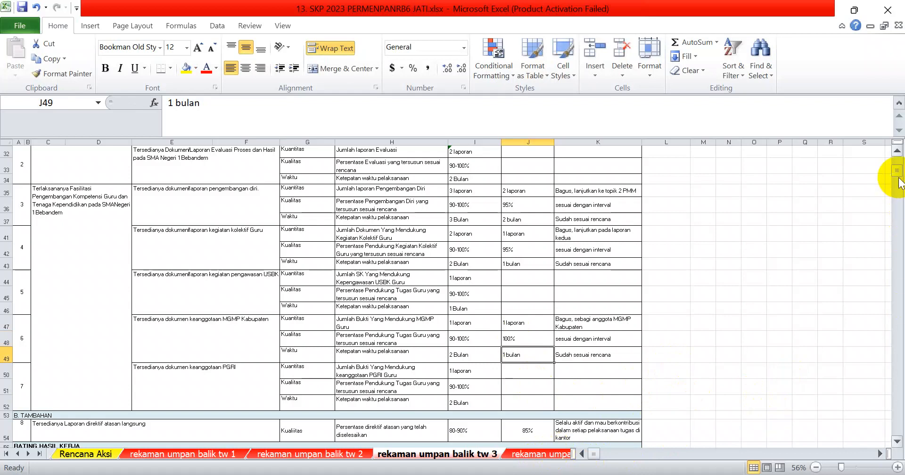
# Change the signature date of the tw 3 record sheet to "Karangasem, 30 September 2023"
pyautogui.moveTo(896, 170); pyautogui.dragTo(898, 189)
pyautogui.click(406, 304)
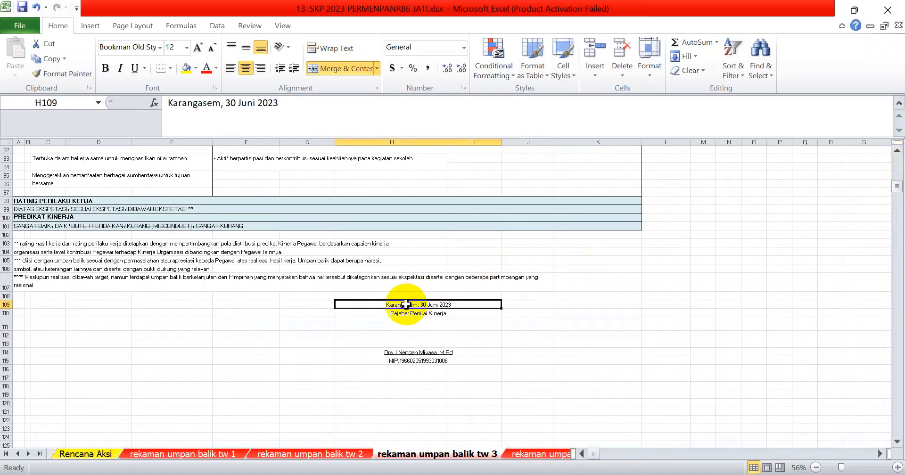
pyautogui.moveTo(238, 104); pyautogui.dragTo(255, 108)
pyautogui.write('September')
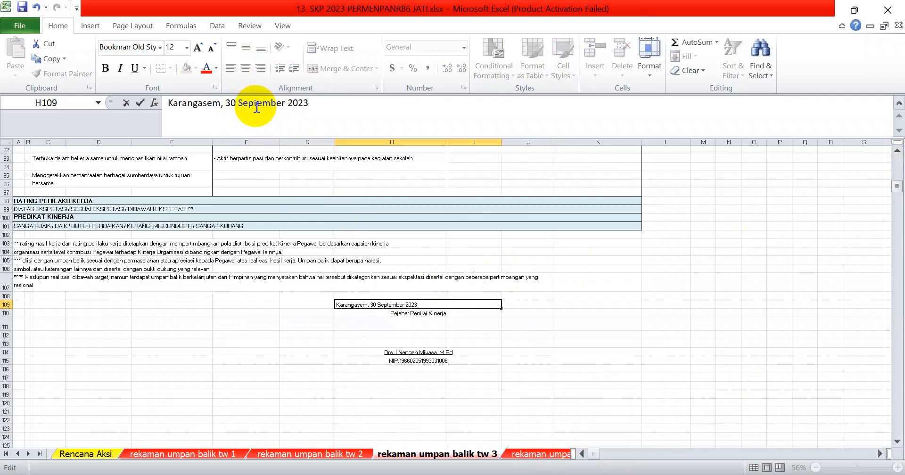
pyautogui.press('Return')
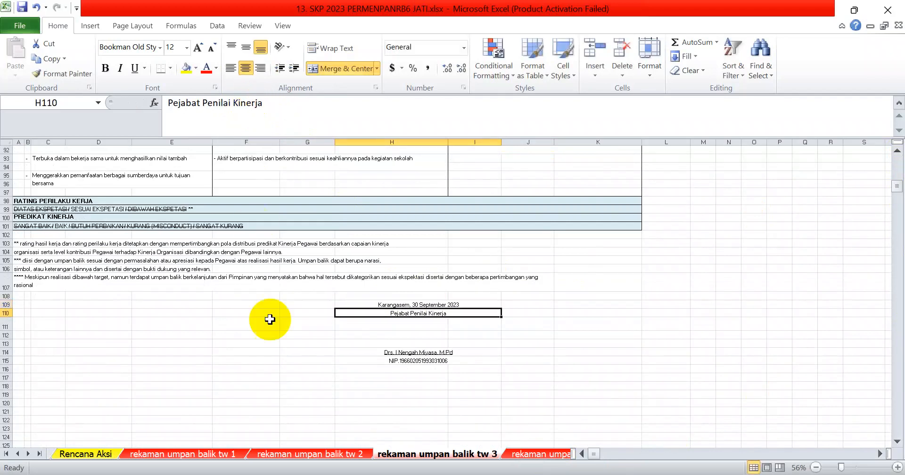
# Change the period heading in the tw 4 record sheet to "PERIODE : TRIWULA IV"
pyautogui.click(524, 454)
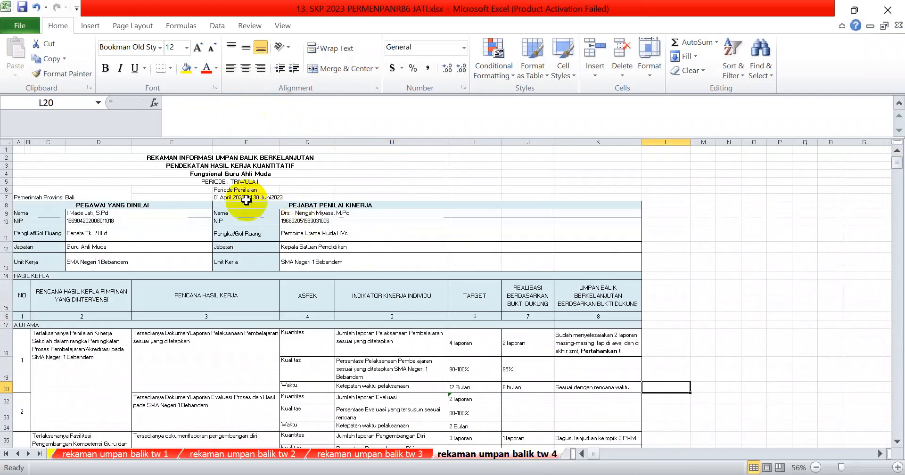
pyautogui.click(189, 182)
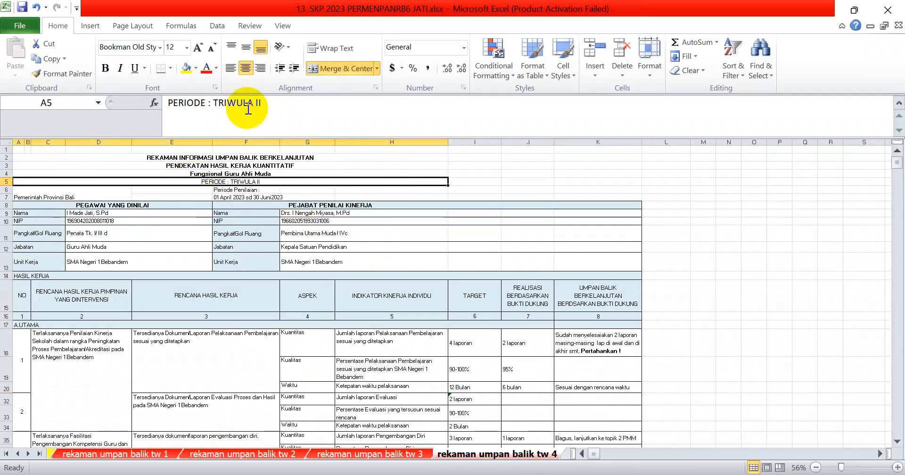
pyautogui.click(263, 100)
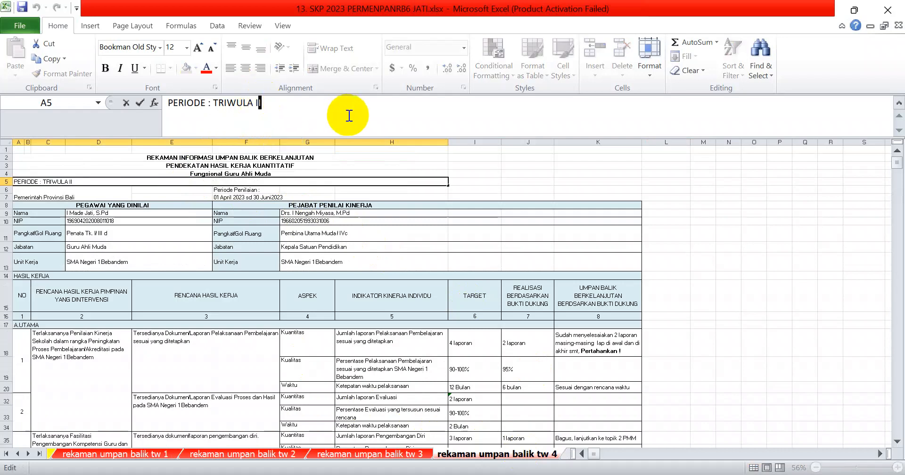
pyautogui.press('Return')
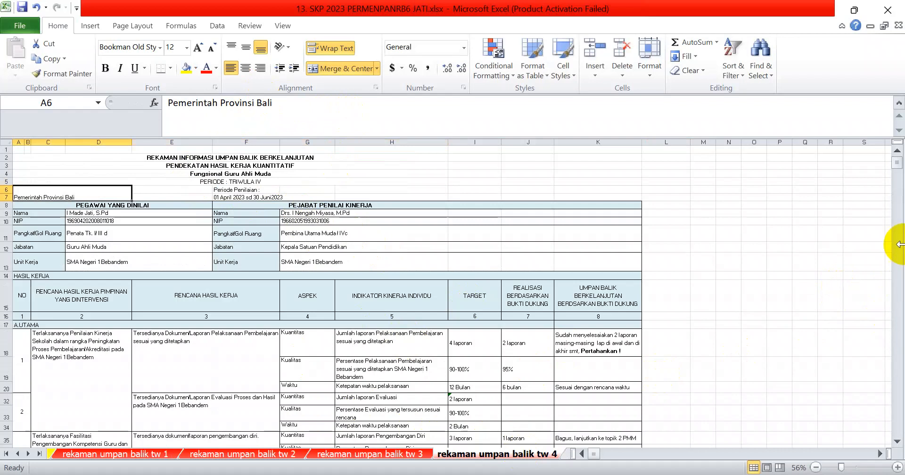
# Change the signature date of the tw 4 record sheet to "Karangasem, 31 Desember 2023"
pyautogui.moveTo(897, 165); pyautogui.dragTo(897, 184)
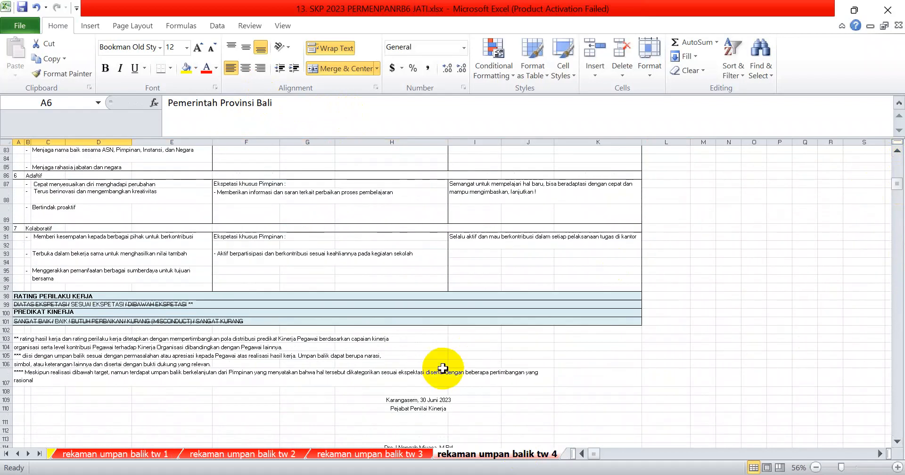
pyautogui.click(392, 400)
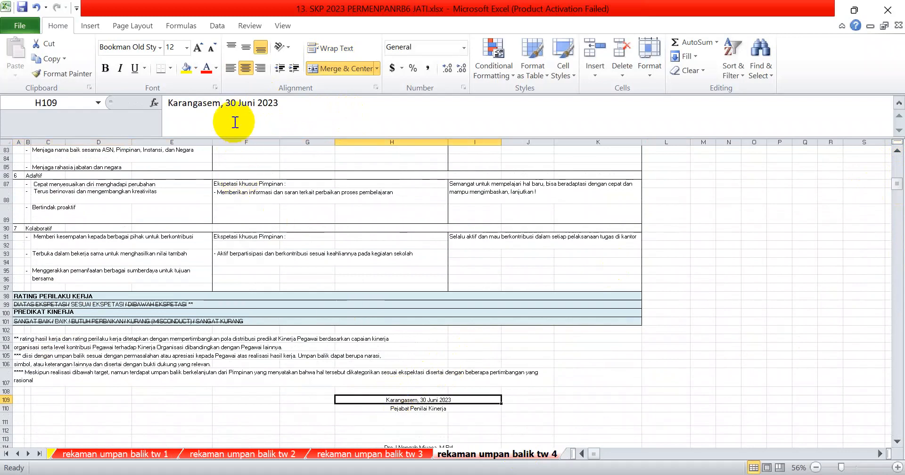
pyautogui.moveTo(231, 104); pyautogui.dragTo(259, 104)
pyautogui.write('1 Desember')
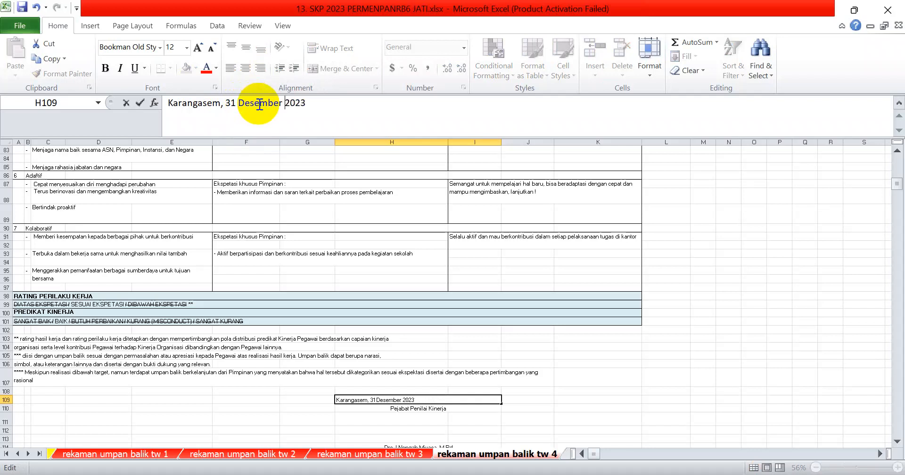
pyautogui.press('Return')
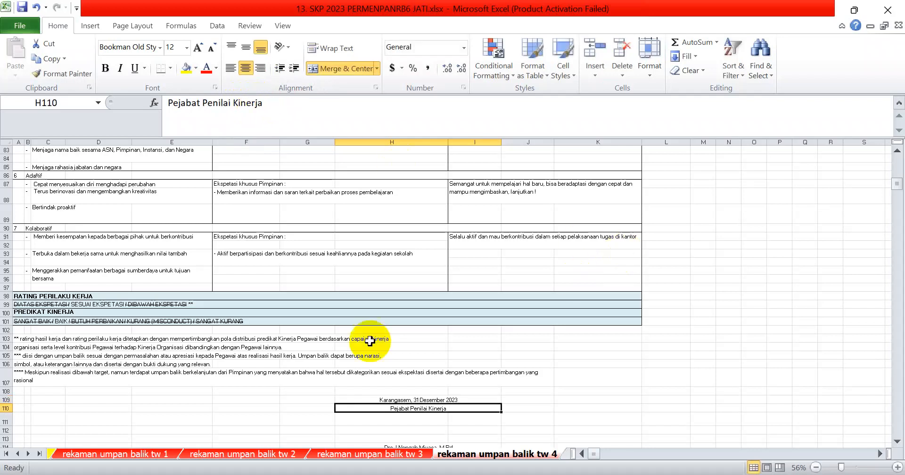
# Check the Rencana Aksi monthly targets and shorten work result 1's tw 4 quantity feedback to "Sudah menyelesaiakan 2 laporan masing-masing akhir smt, Pertahankan !"
pyautogui.click(49, 453)
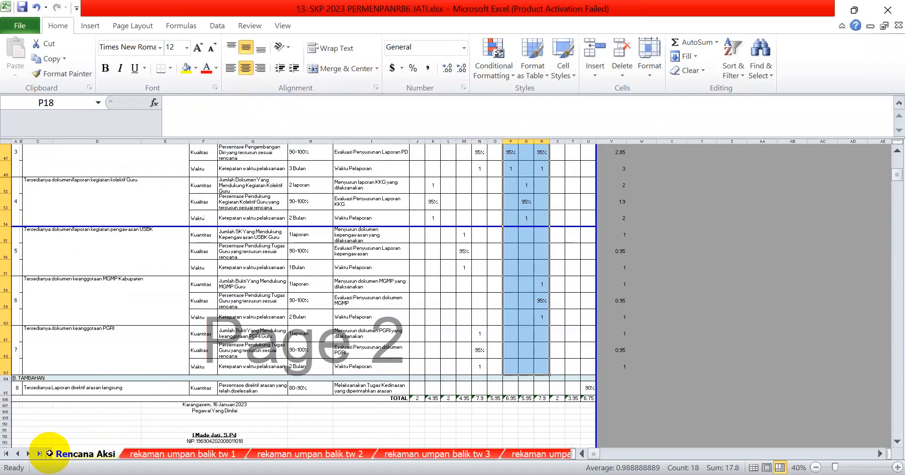
pyautogui.click(897, 150)
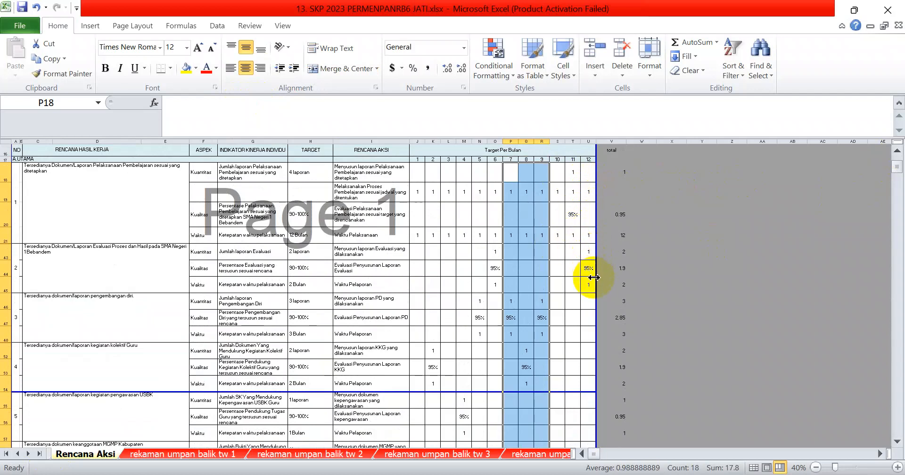
pyautogui.moveTo(898, 164); pyautogui.dragTo(899, 173)
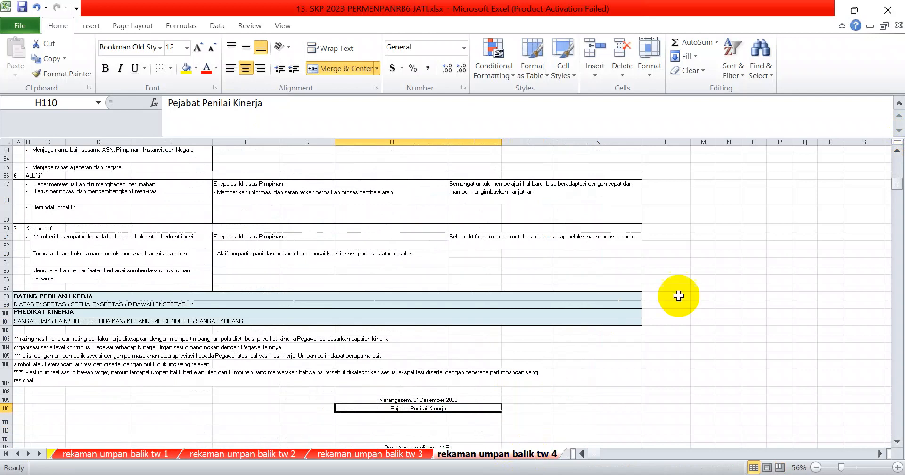
pyautogui.click(897, 192)
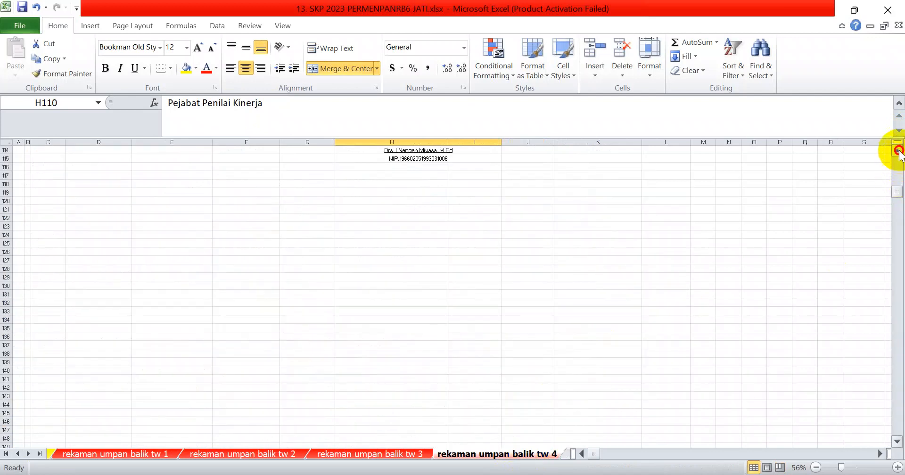
pyautogui.moveTo(896, 190); pyautogui.dragTo(894, 158)
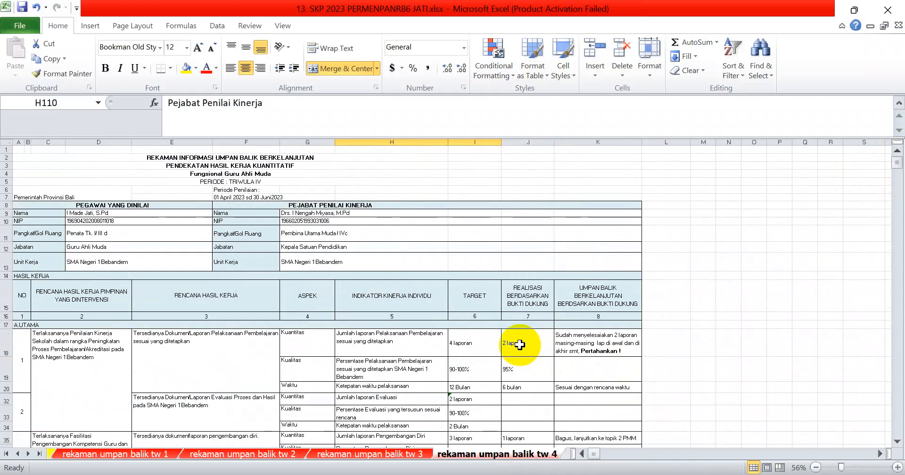
pyautogui.click(578, 340)
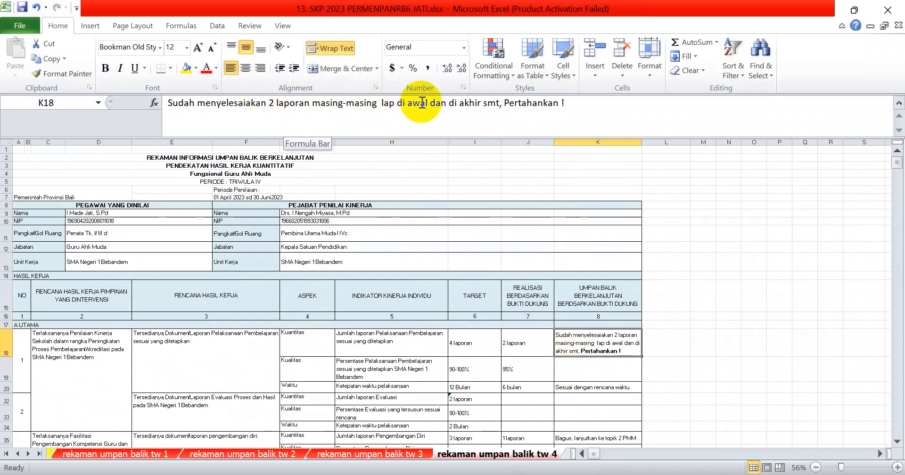
pyautogui.moveTo(381, 102); pyautogui.dragTo(460, 108)
pyautogui.press('BackSpace')
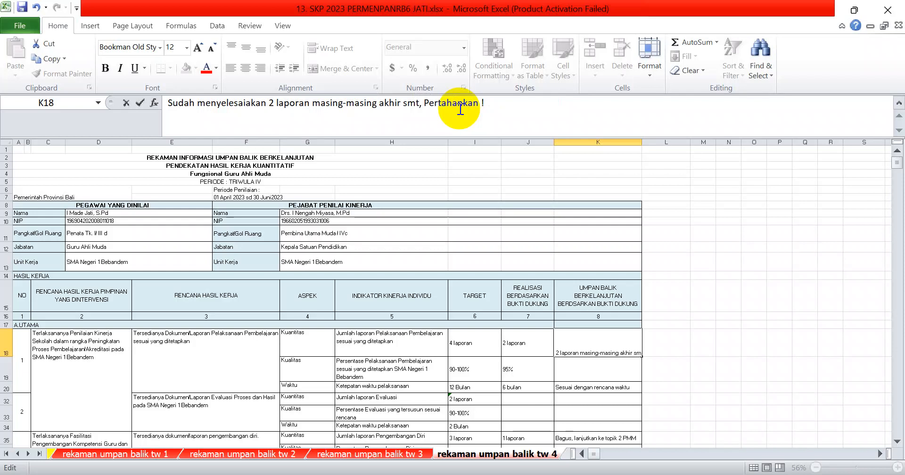
# Enter "sesuai dengan interval" as work result 1's quality feedback in the tw 4 sheet
pyautogui.click(596, 377)
pyautogui.write('sesuai denga')
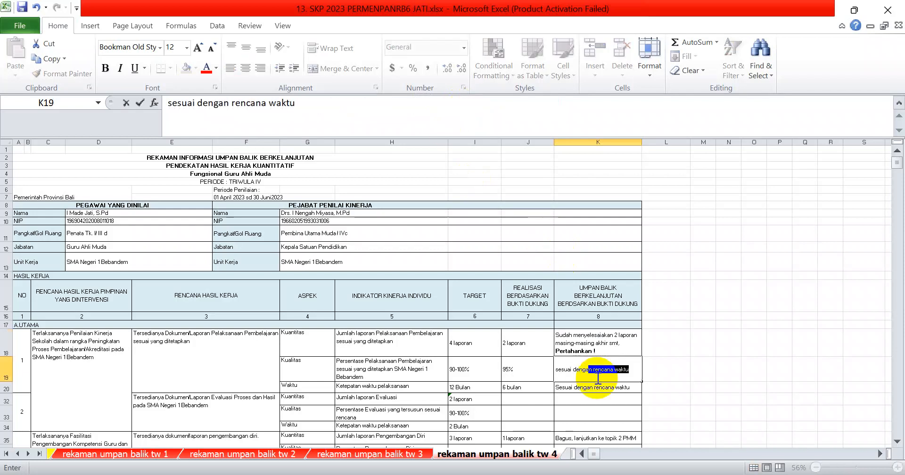
pyautogui.write('n interval')
pyautogui.press('Return')
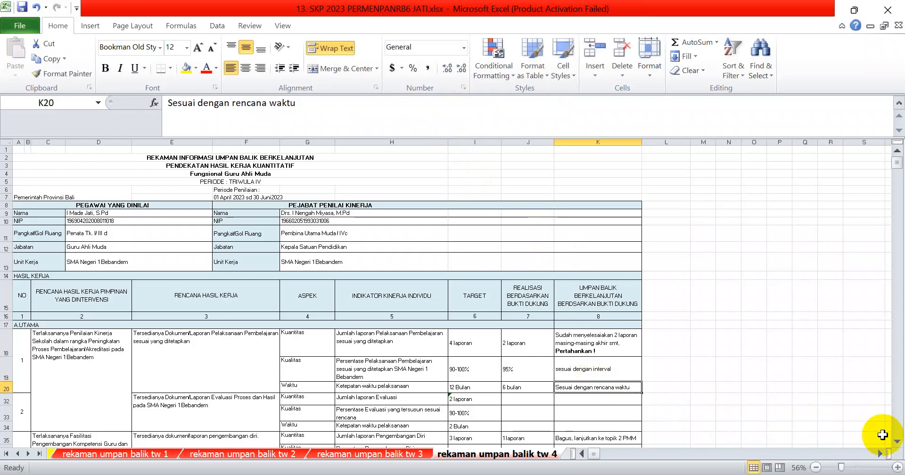
# Clear the realisation and feedback entries of work results 3 to 7 in the tw 4 sheet
pyautogui.scroll(-3, 870, 432)
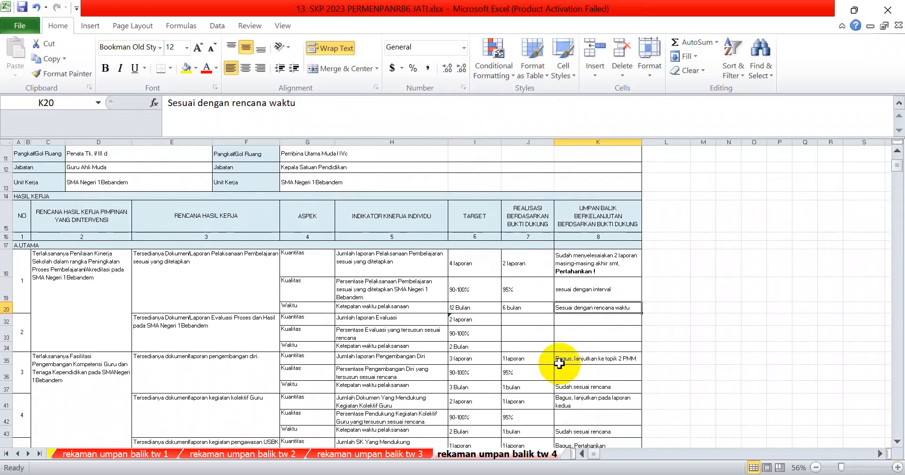
pyautogui.moveTo(528, 358); pyautogui.dragTo(616, 401)
pyautogui.press('Delete')
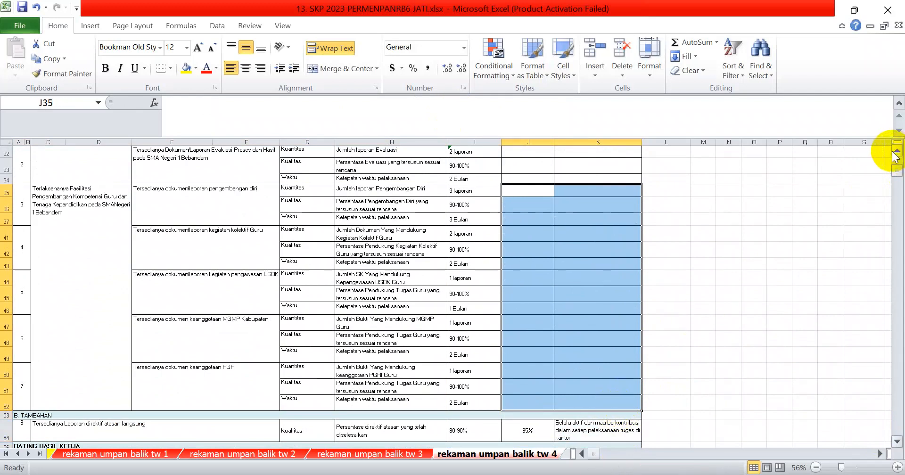
# Check the Rencana Aksi monthly targets and enter work result 2's tw 4 realisation as "1 laporan", 95% and "1 bulan"
pyautogui.click(51, 454)
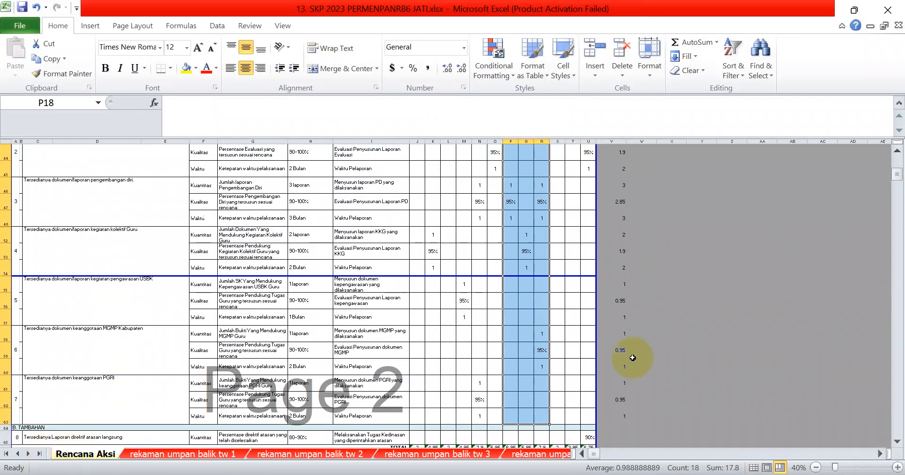
pyautogui.scroll(3, 898, 162)
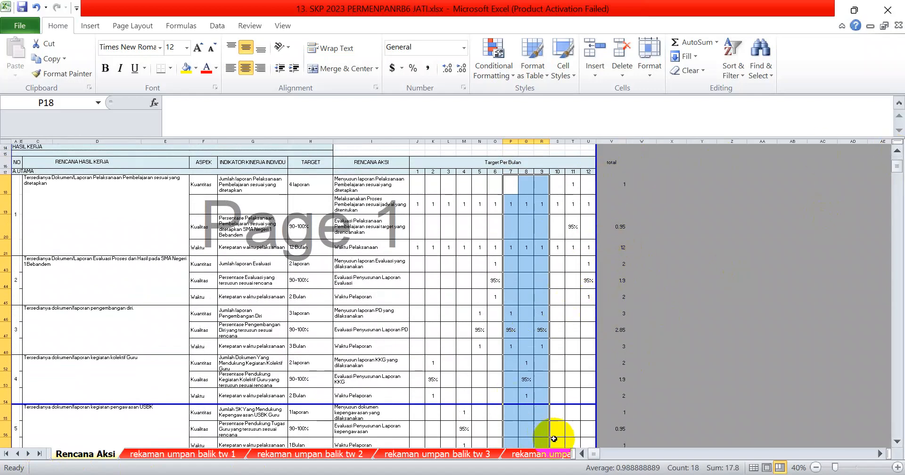
pyautogui.click(541, 453)
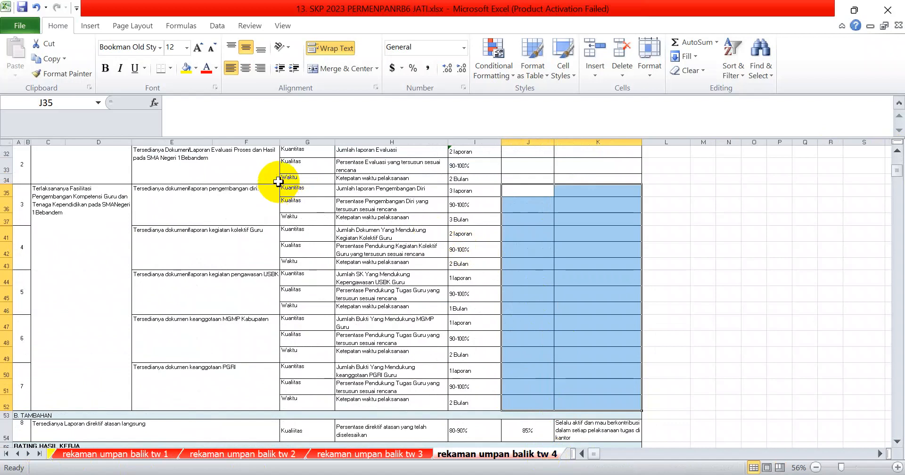
pyautogui.click(521, 156)
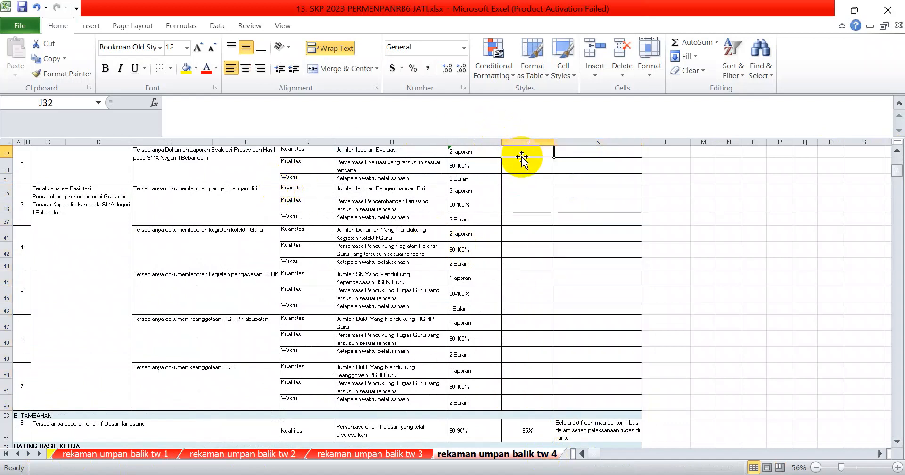
pyautogui.write('1')
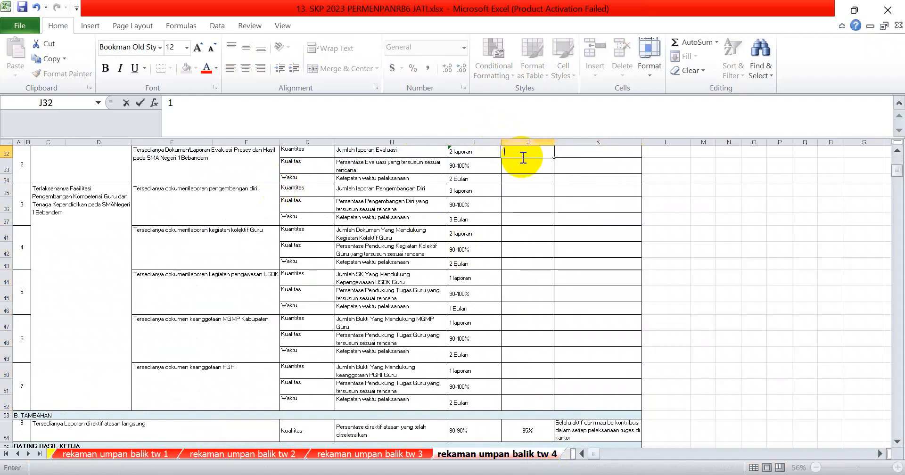
pyautogui.write(' laporan')
pyautogui.press('Return')
pyautogui.write('95')
pyautogui.press('Return')
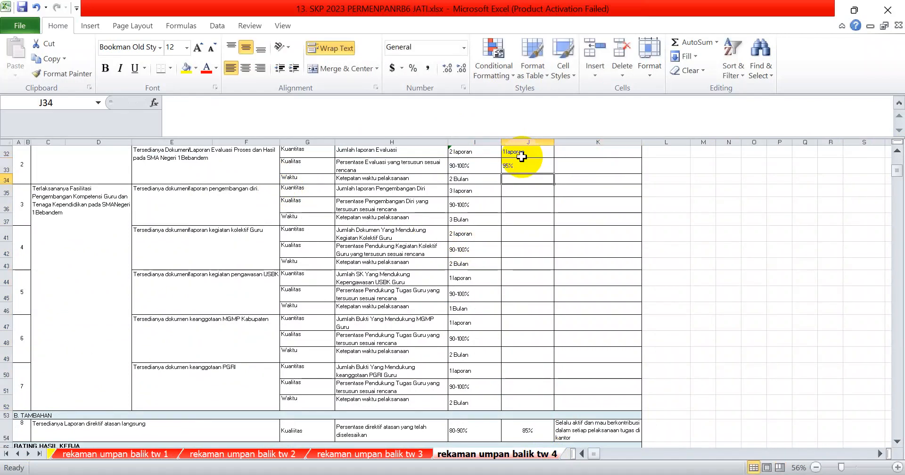
pyautogui.write('1')
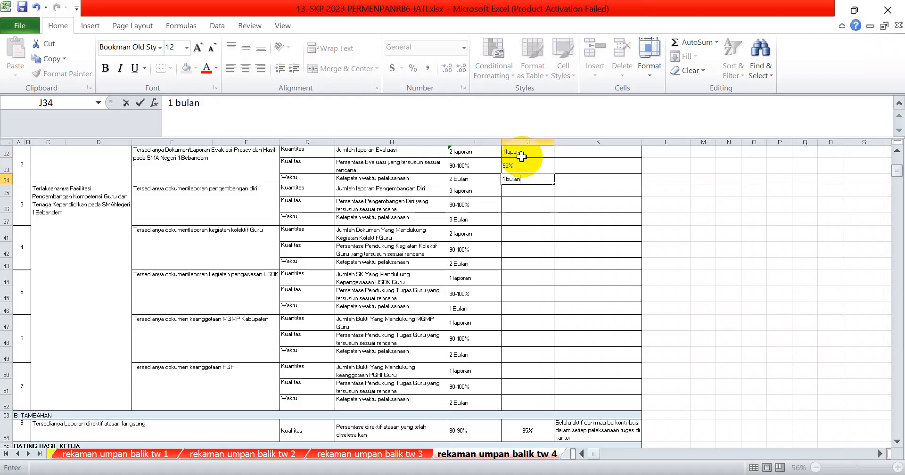
pyautogui.write(' bulan')
# Enter "Bagus, laporan dan pelaksanaan dilakukan dengan baik" as work result 2's quantity feedback
pyautogui.click(584, 151)
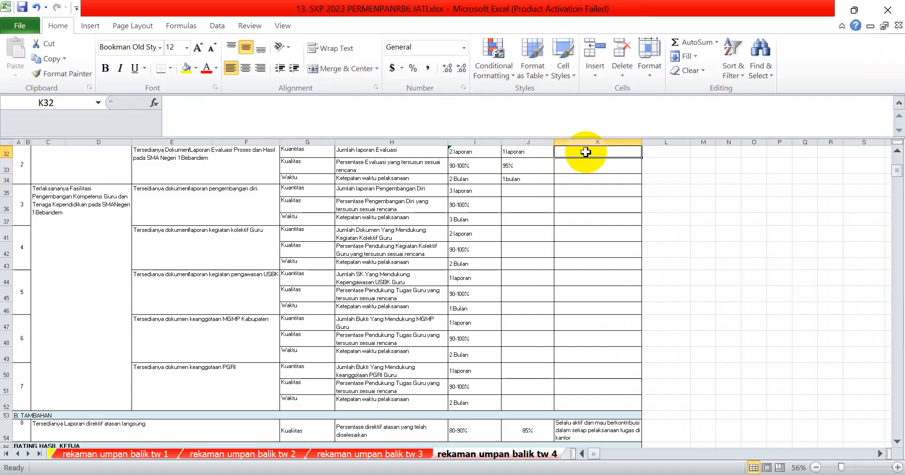
pyautogui.write('B')
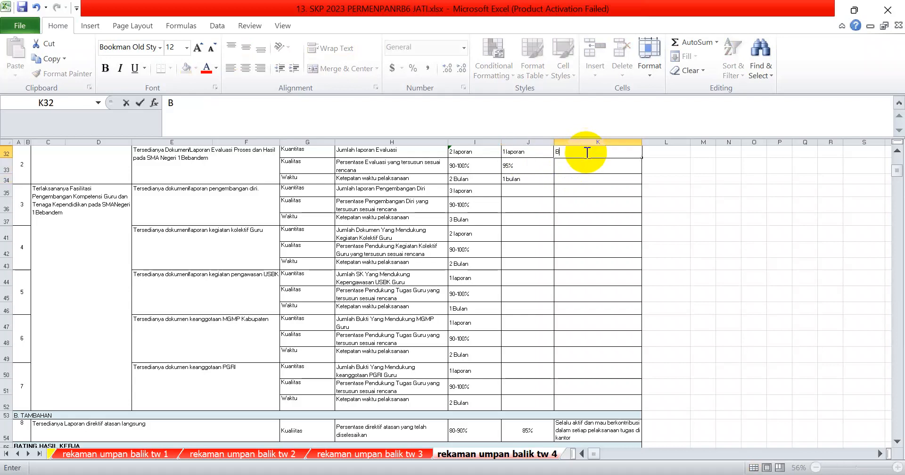
pyautogui.write('agus, laporan dan pelaksanaan')
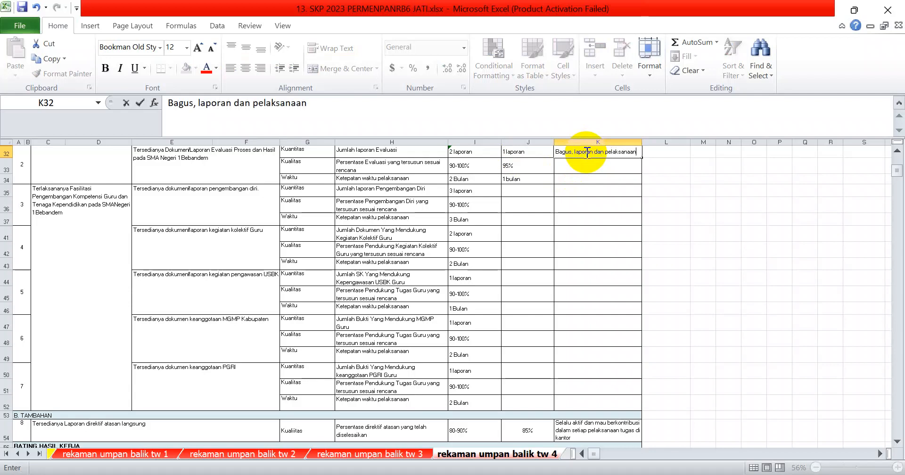
pyautogui.write(' dilakukan den')
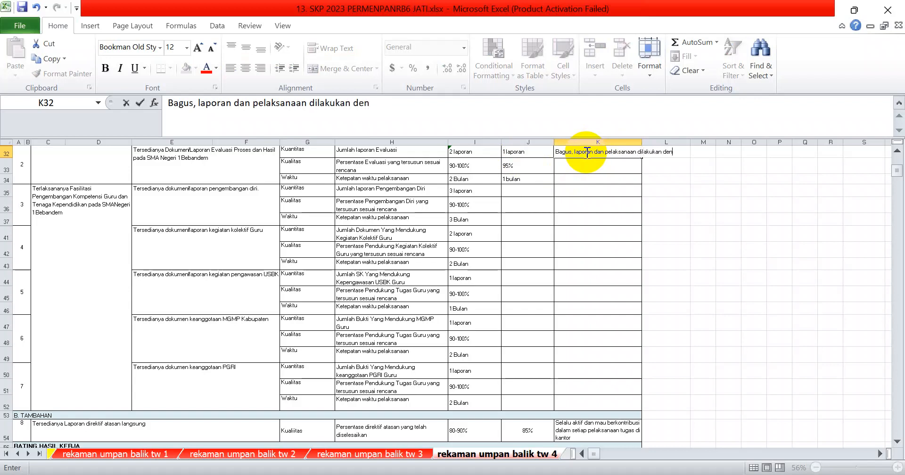
pyautogui.write('gan baik')
pyautogui.press('Return')
# Enter "sesuai dengan interval" as work result 2's quality feedback and "sesuai dengan waktu" as its time feedback
pyautogui.write('s')
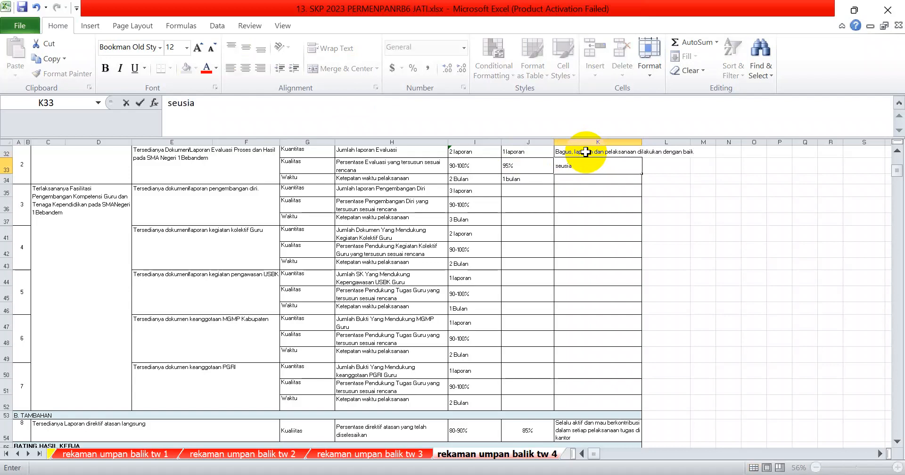
pyautogui.write('esuai dengan in')
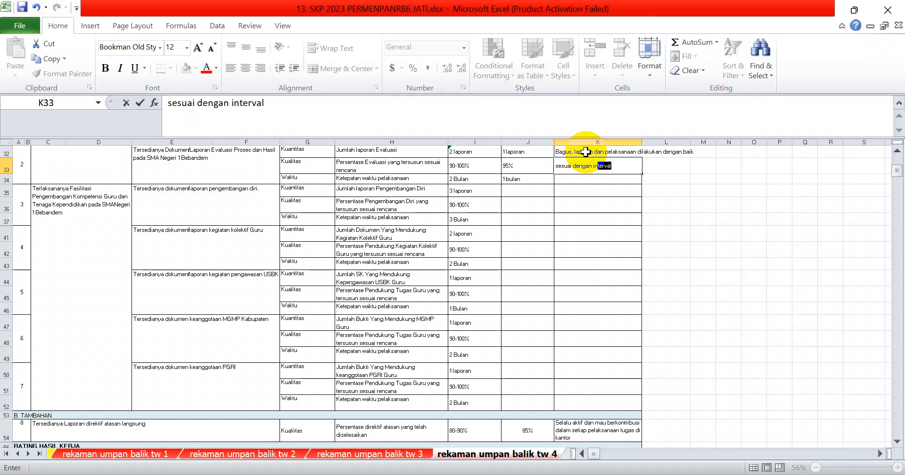
pyautogui.write('terval')
pyautogui.press('Return')
pyautogui.write('se')
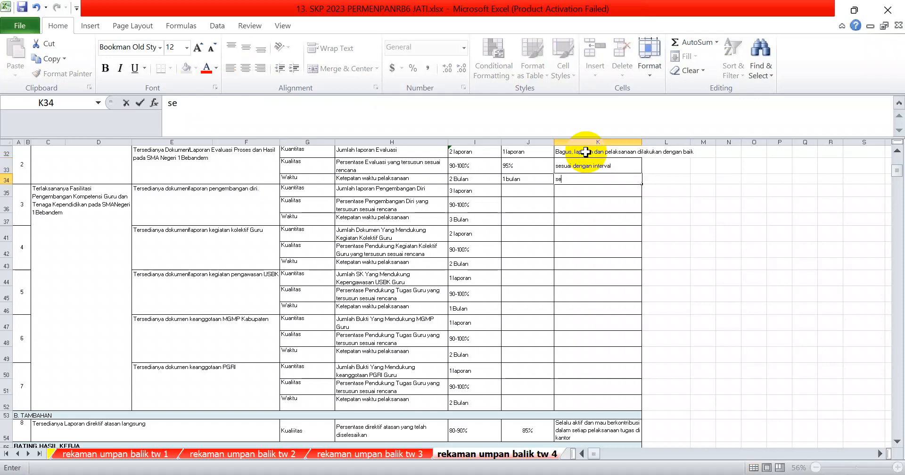
pyautogui.write('suai dengan waktu')
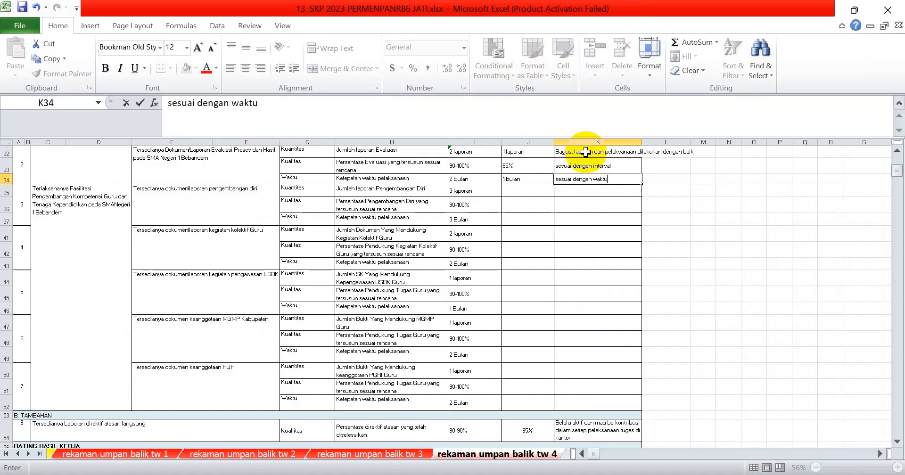
pyautogui.click(652, 277)
pyautogui.click(595, 153)
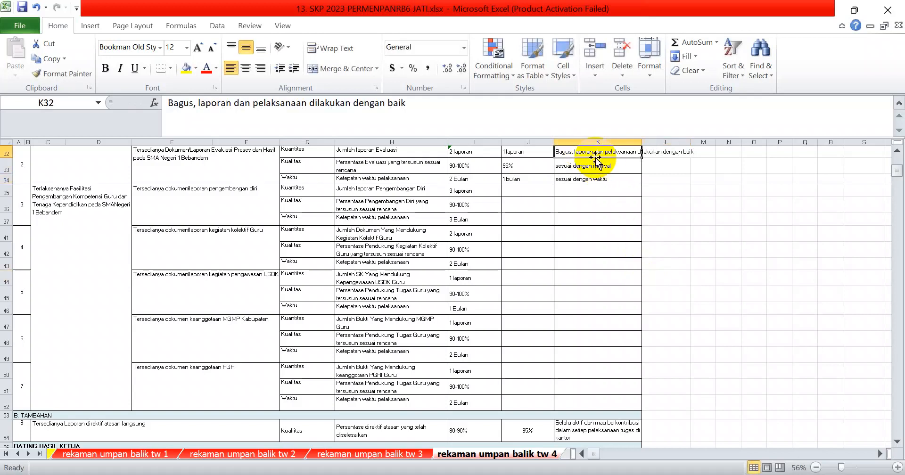
# Wrap the text of work result 2's quantity feedback within its cell in the tw 4 sheet
pyautogui.click(349, 49)
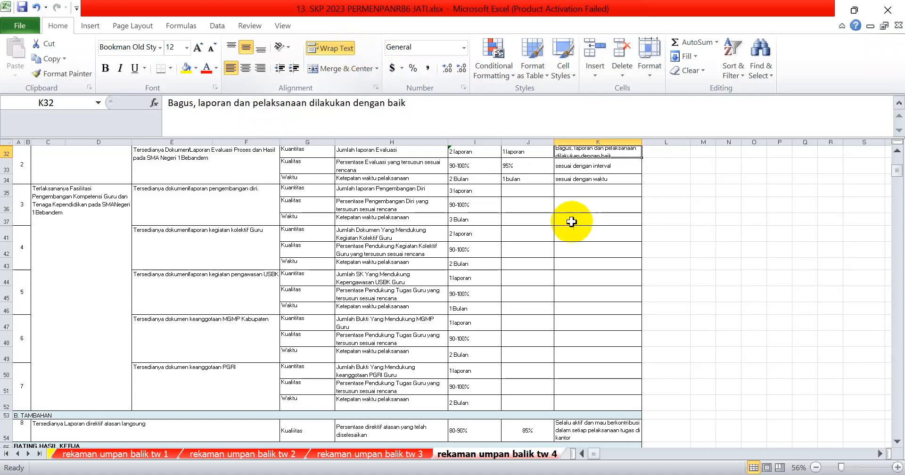
pyautogui.moveTo(896, 176)
pyautogui.mouseDown()
pyautogui.moveTo(890, 186)
pyautogui.moveTo(892, 160)
pyautogui.moveTo(892, 169)
pyautogui.mouseUp()
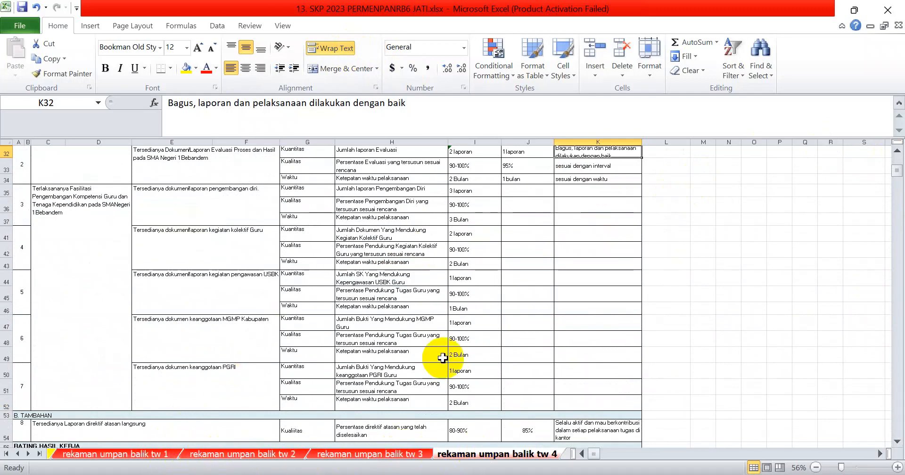
# Save a copy of the workbook in the PELAPORAN AKHIR folder, adding the employee's name once more at the end of the file name
pyautogui.click(21, 26)
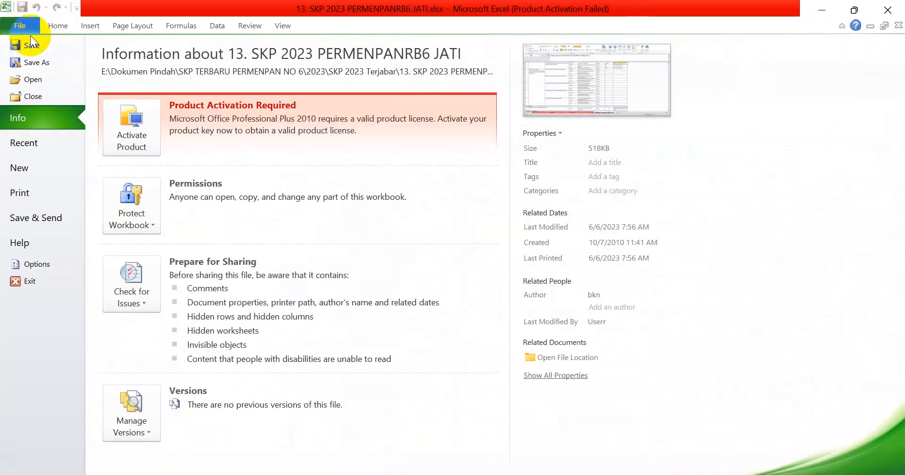
pyautogui.click(43, 63)
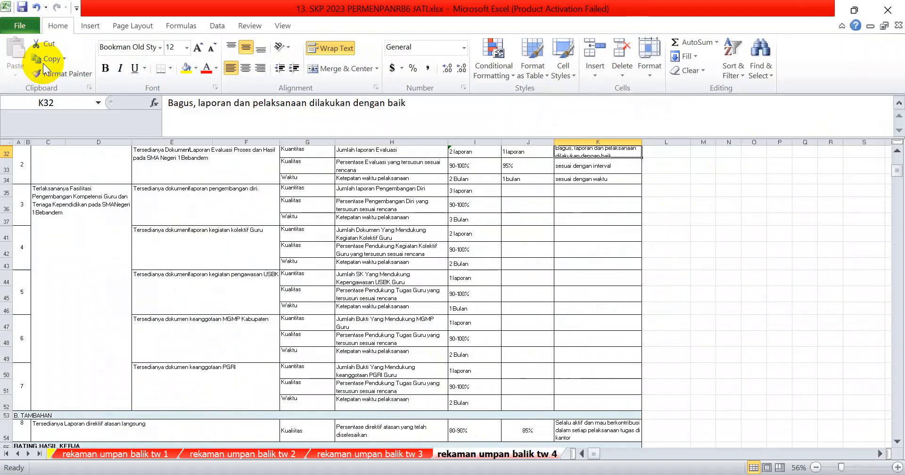
pyautogui.doubleClick(158, 113)
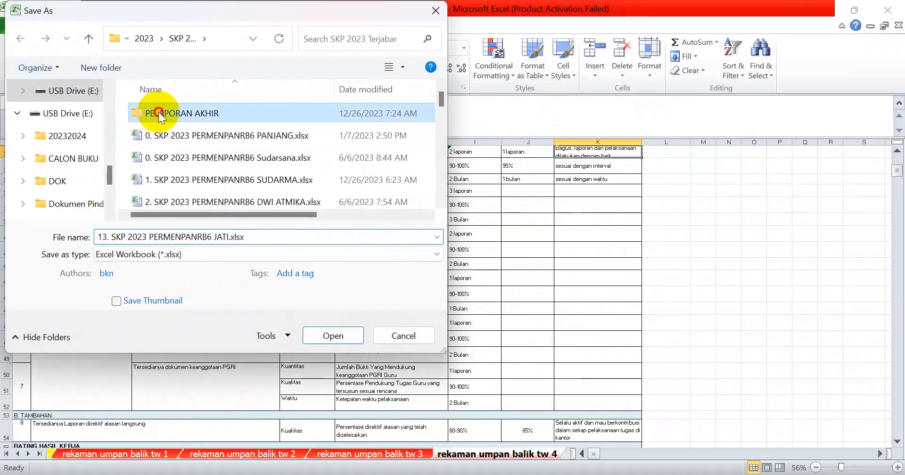
pyautogui.tripleClick(229, 236)
pyautogui.click(229, 237)
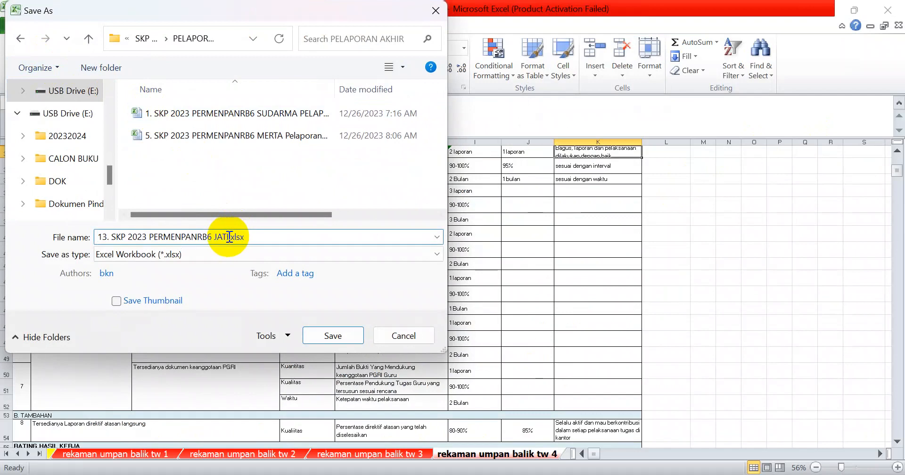
pyautogui.write('JATI')
pyautogui.click(339, 336)
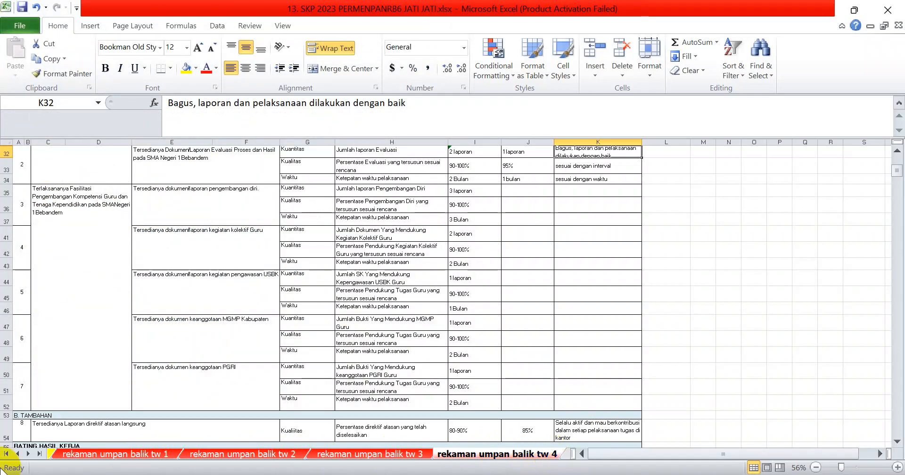
# Bring the worksheets that follow rekaman umpan balik tw 4 into reach
pyautogui.click(29, 454)
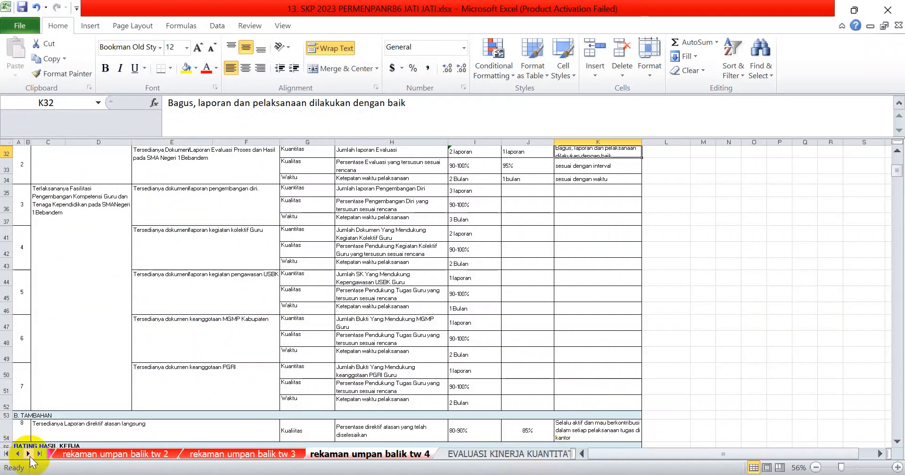